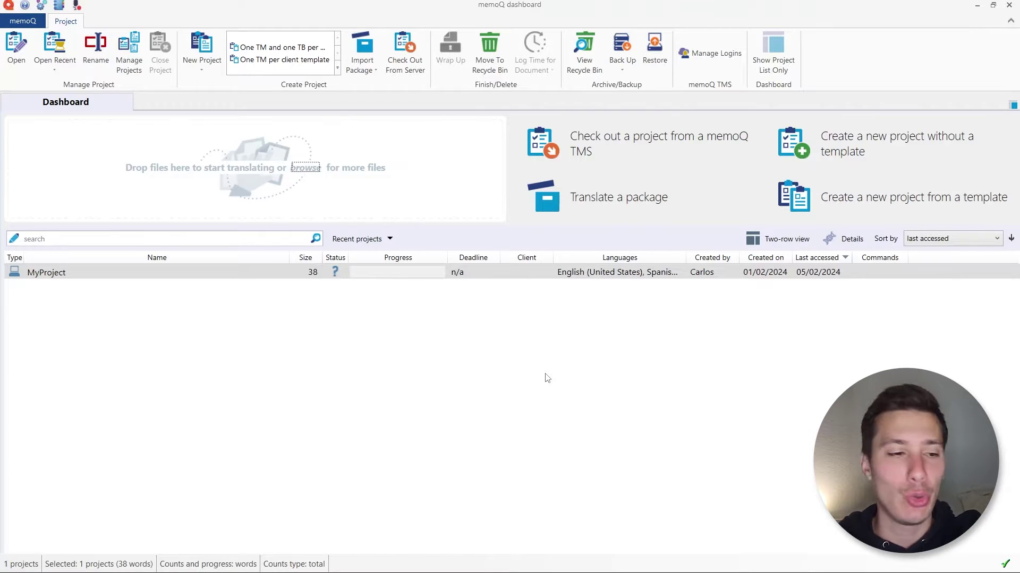
Step: Open MyProject, view its translation memories, and launch the Resource Console from the memoQ tab
mouse_move(57, 277)
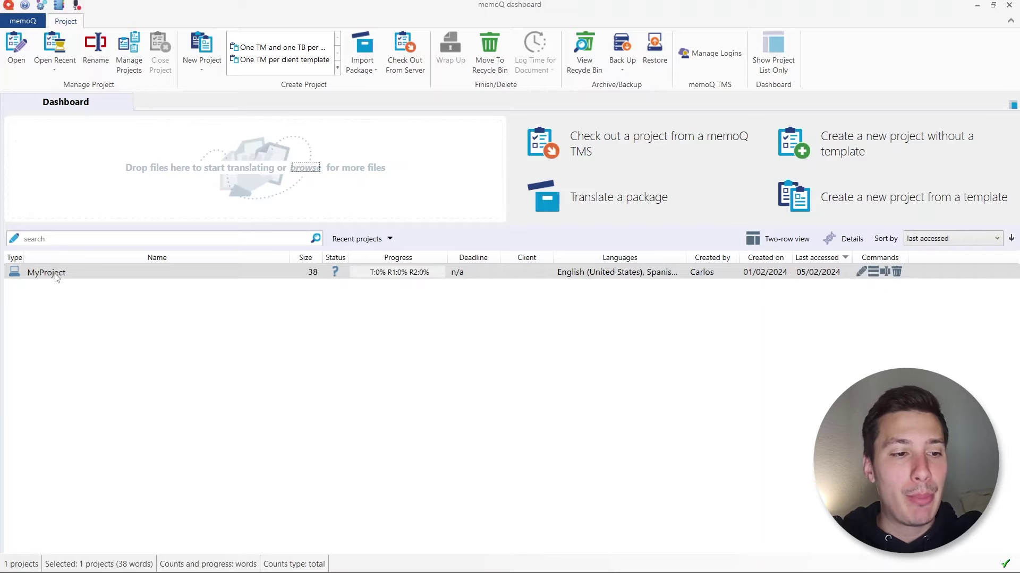
double_click(56, 274)
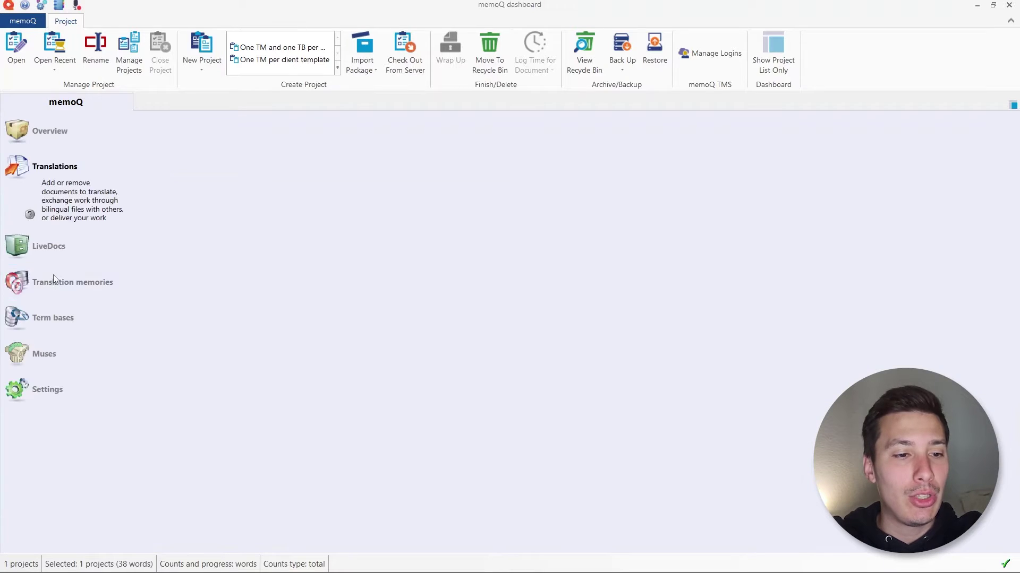
click(53, 287)
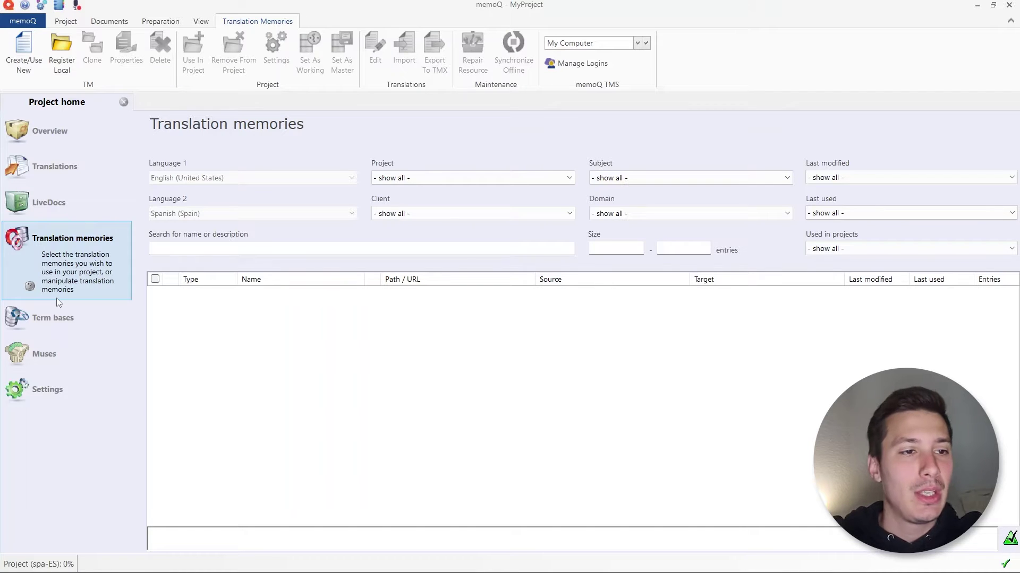
click(24, 21)
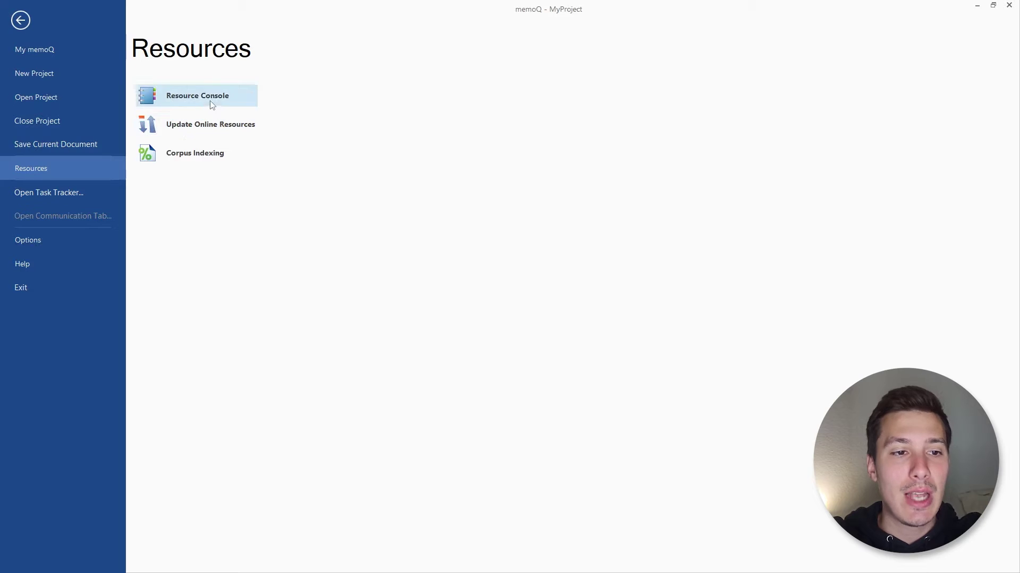
click(210, 101)
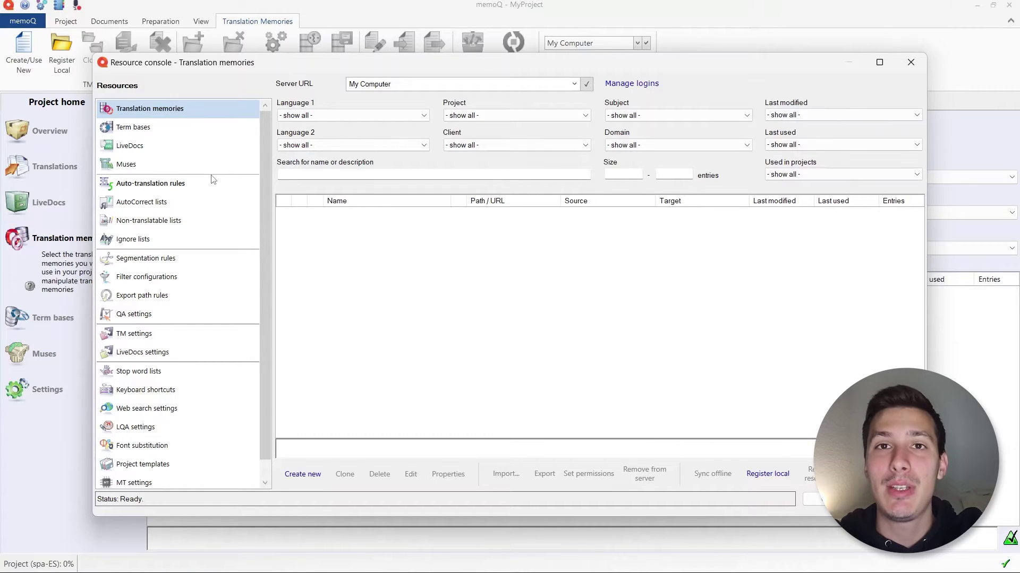
Step: Scroll the Resources list and select the MT settings category
scroll(189, 312, down, 1)
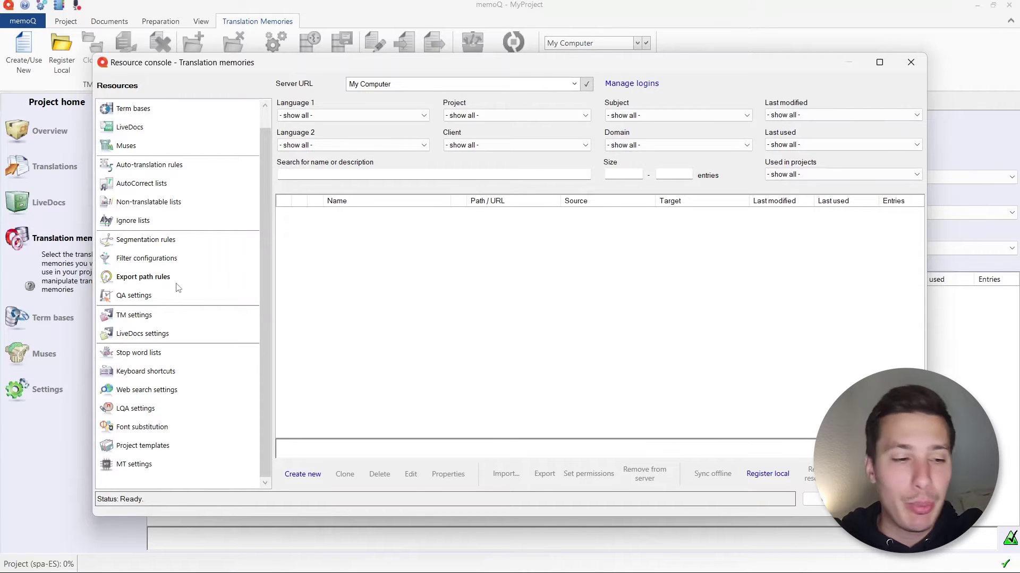
click(142, 465)
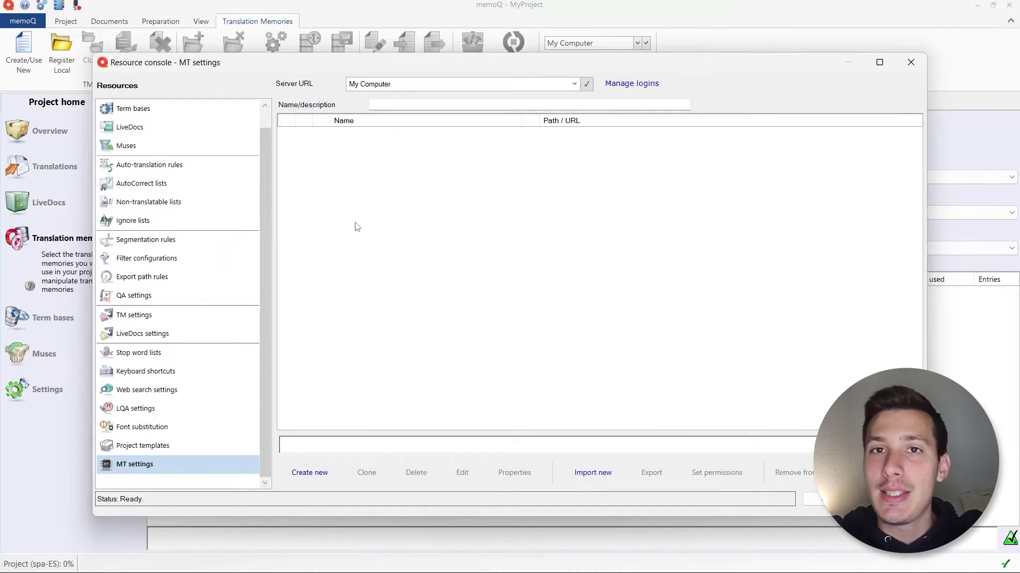
Step: Add a local MT settings resource named 'Pseudotranslation', stored as Pseudotranslation.mqres
click(309, 473)
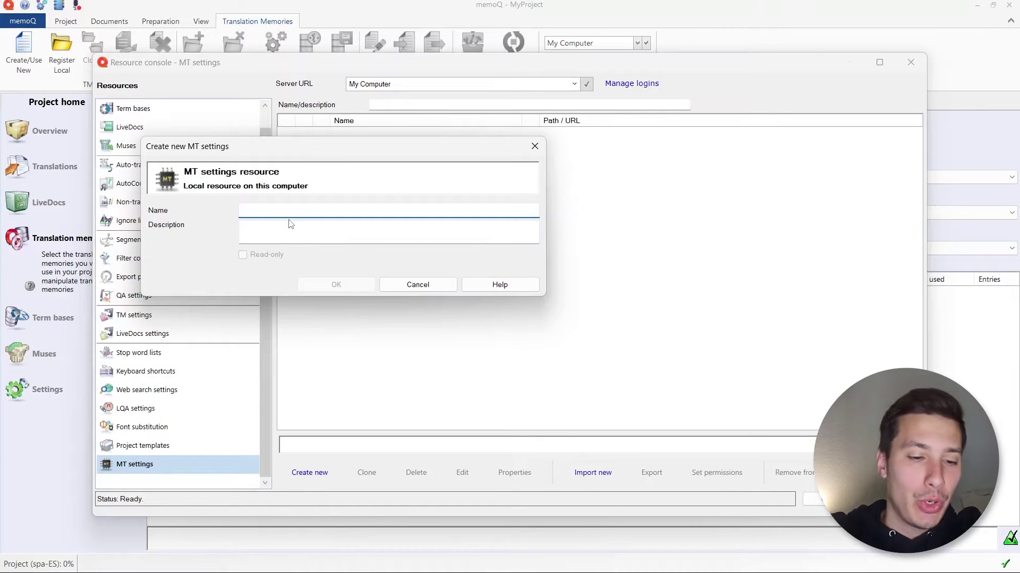
text(P)
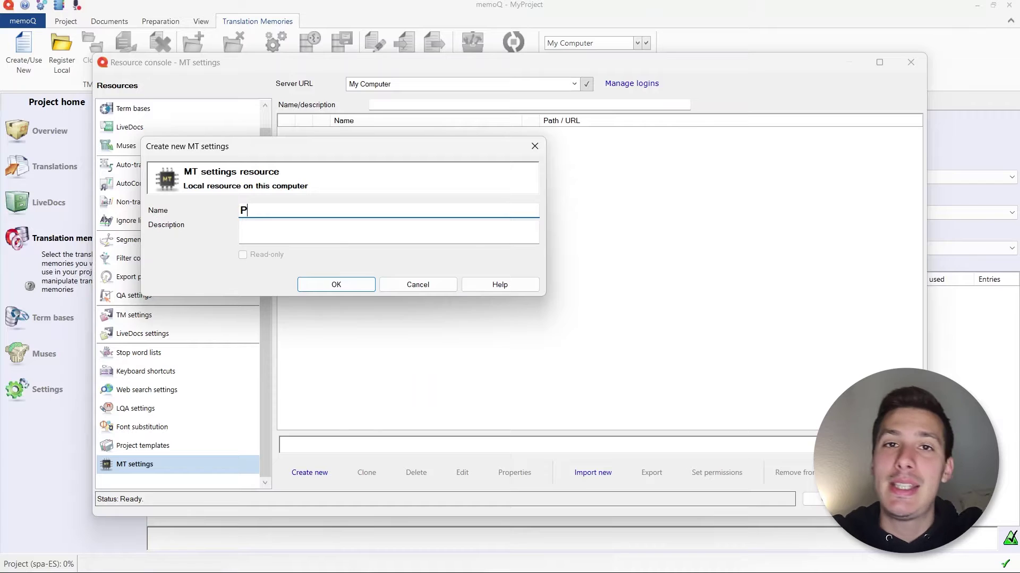
text(seudot)
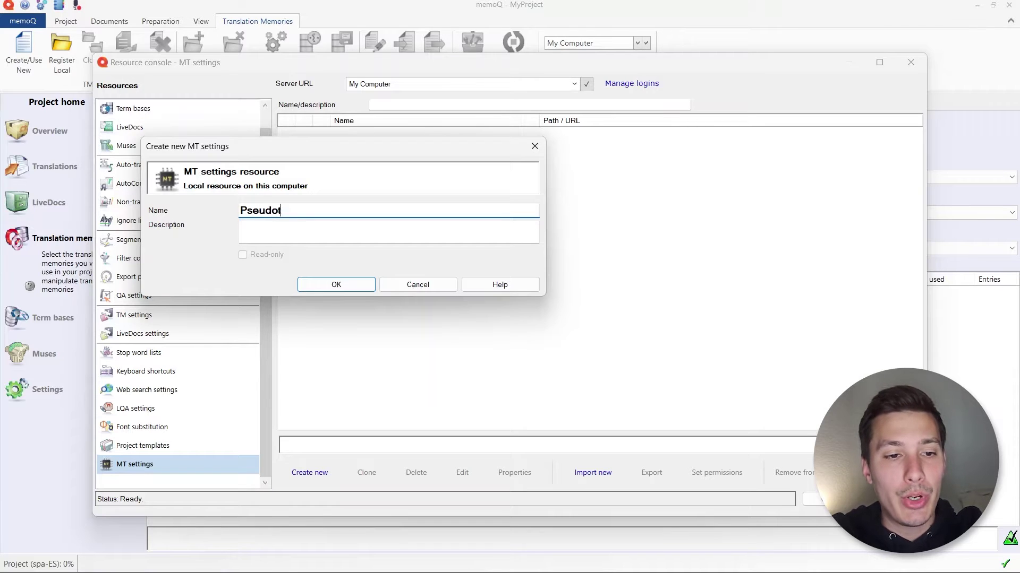
text(ranslation)
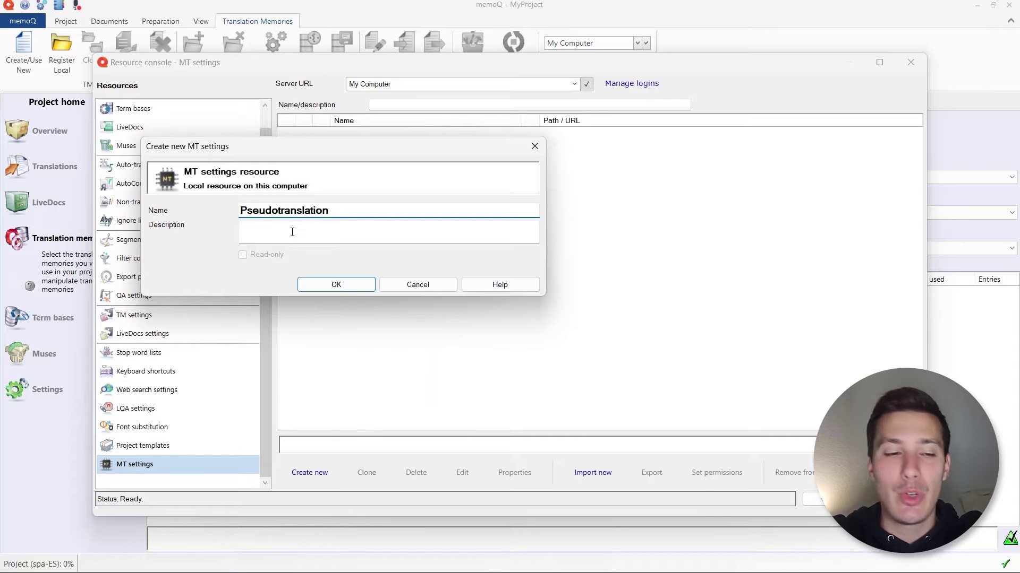
click(330, 284)
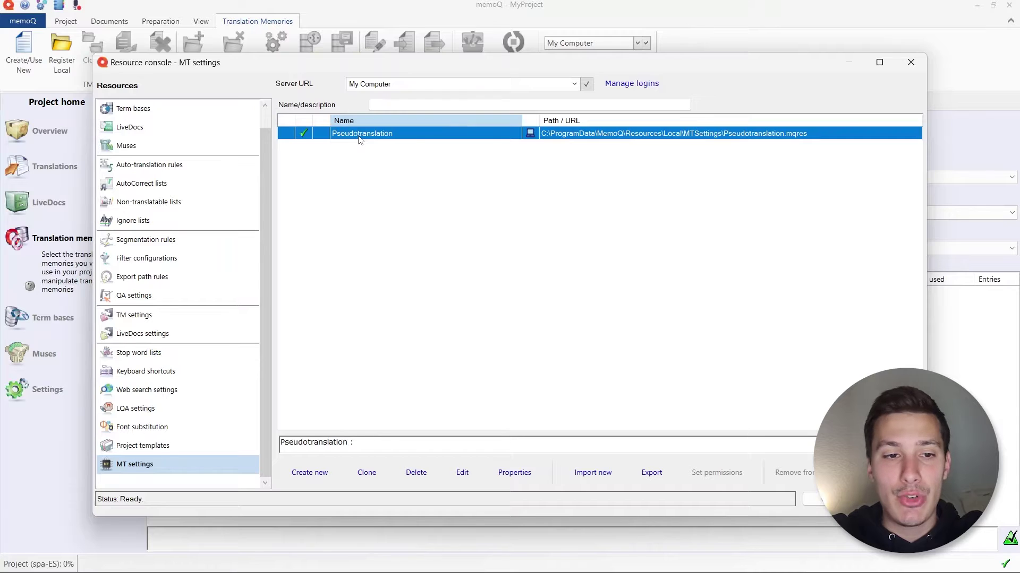
Step: Edit the Pseudotranslation resource to list its available MT service plugins
right_click(359, 137)
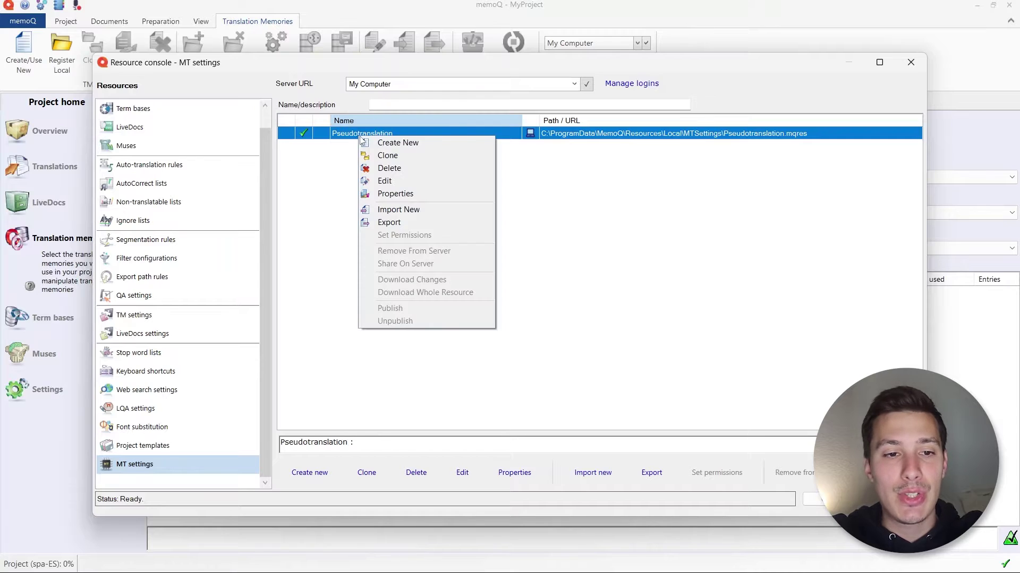
click(390, 180)
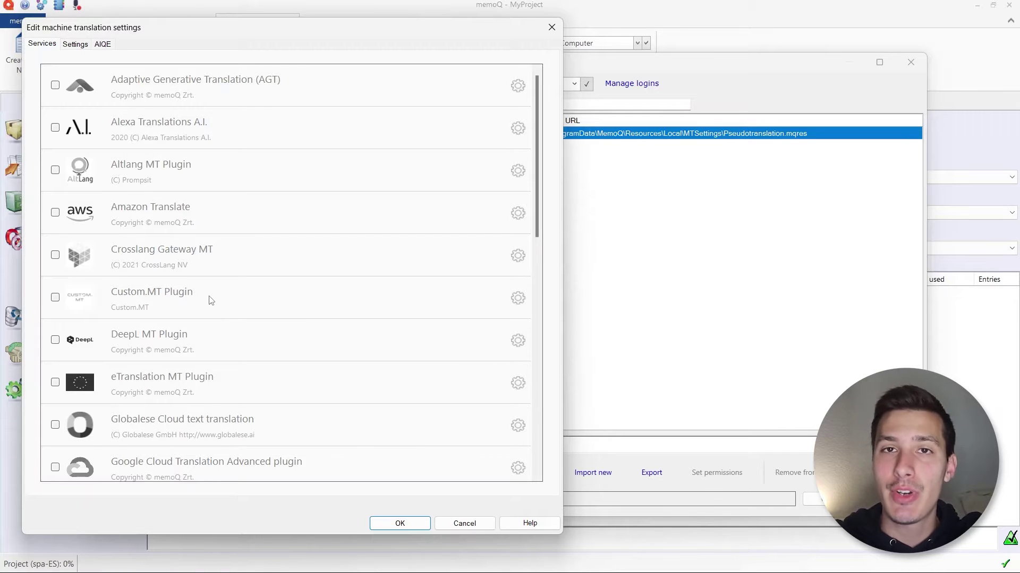
scroll(218, 303, down, 10)
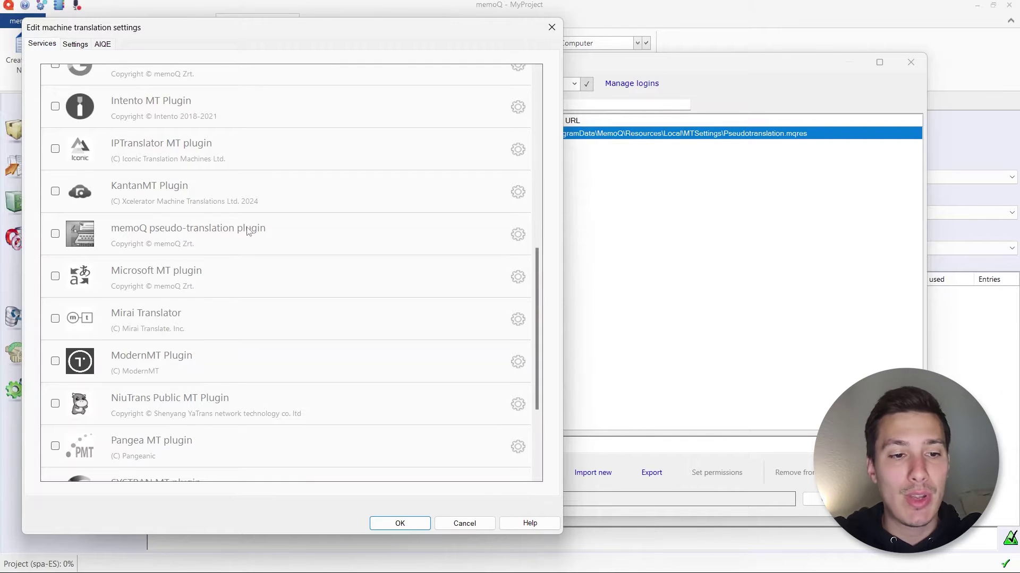
Step: Enable the memoQ pseudo-translation plugin and open its settings, suppressing the data-privacy warning permanently
click(55, 234)
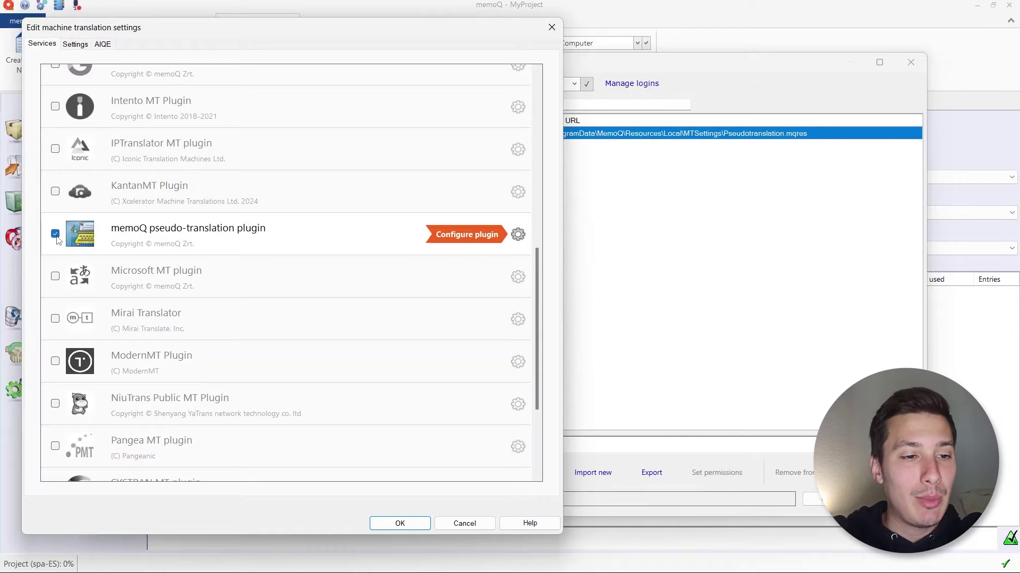
click(518, 238)
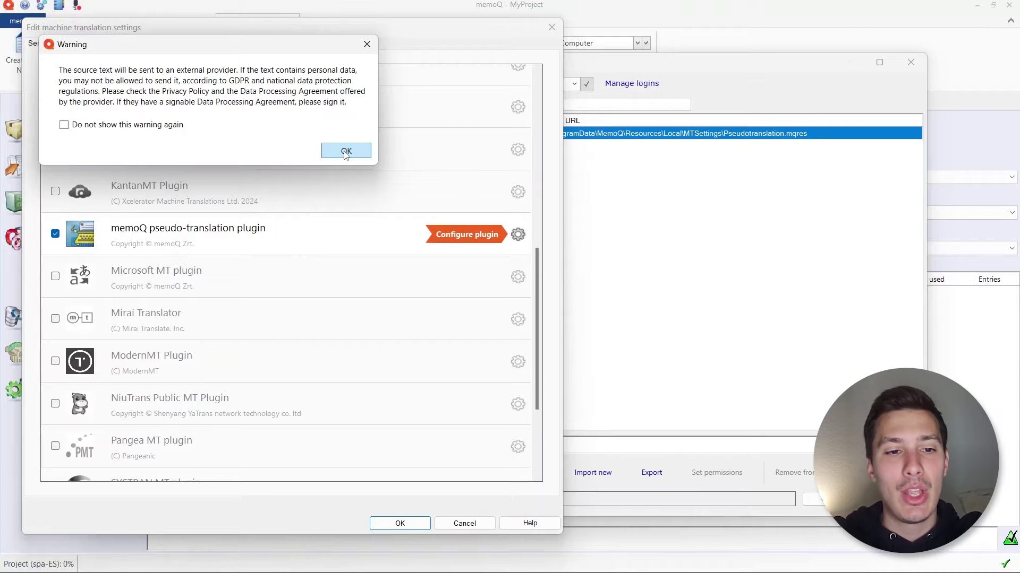
click(121, 130)
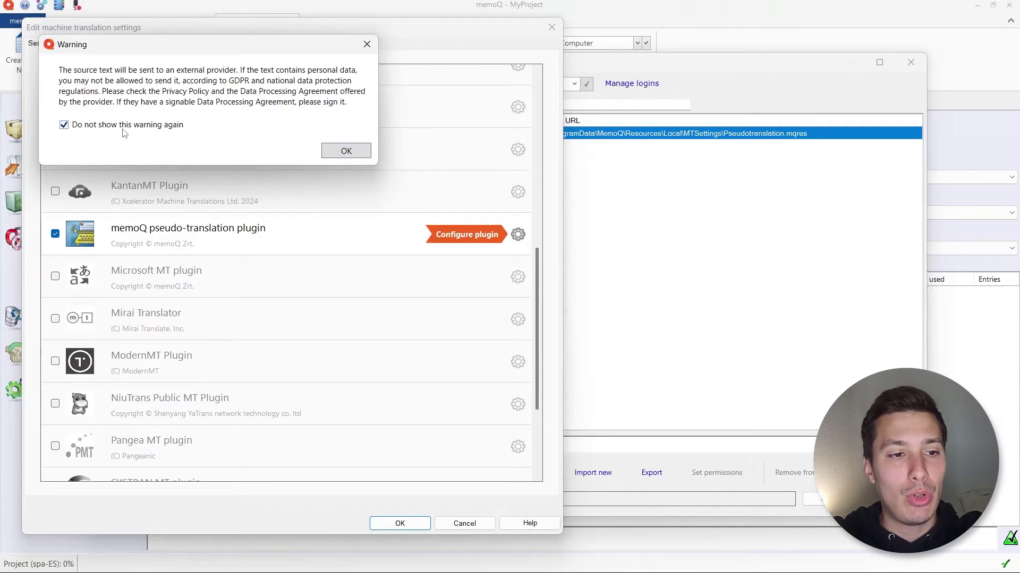
click(345, 152)
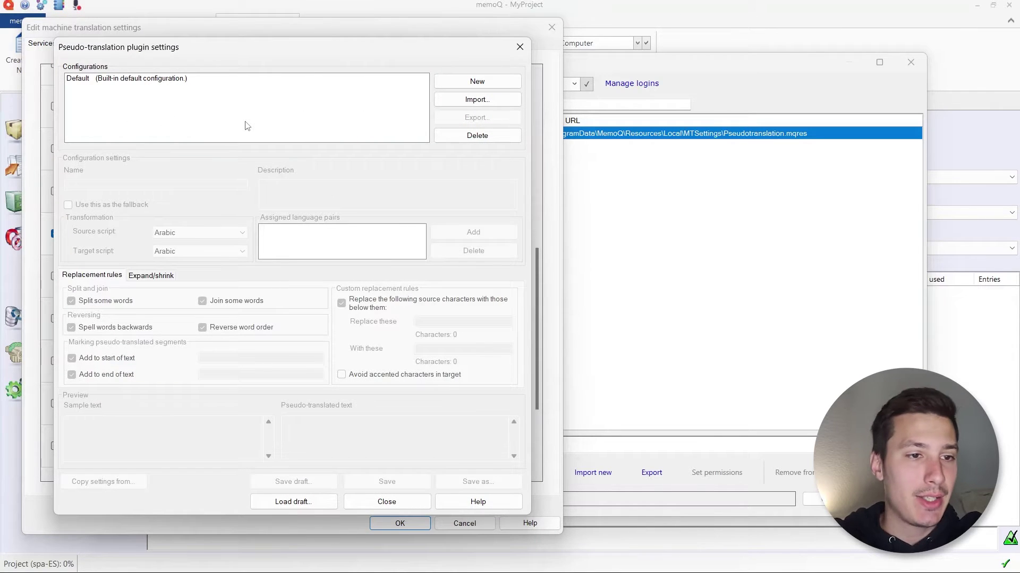
Step: Review the Default configuration's replacement rules and its expand/shrink rates
click(92, 81)
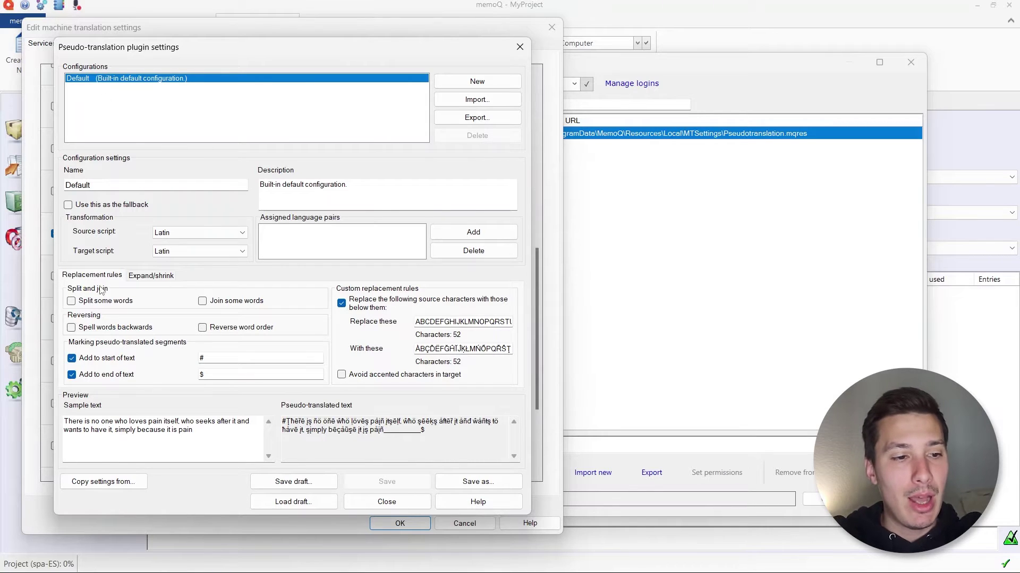
click(155, 280)
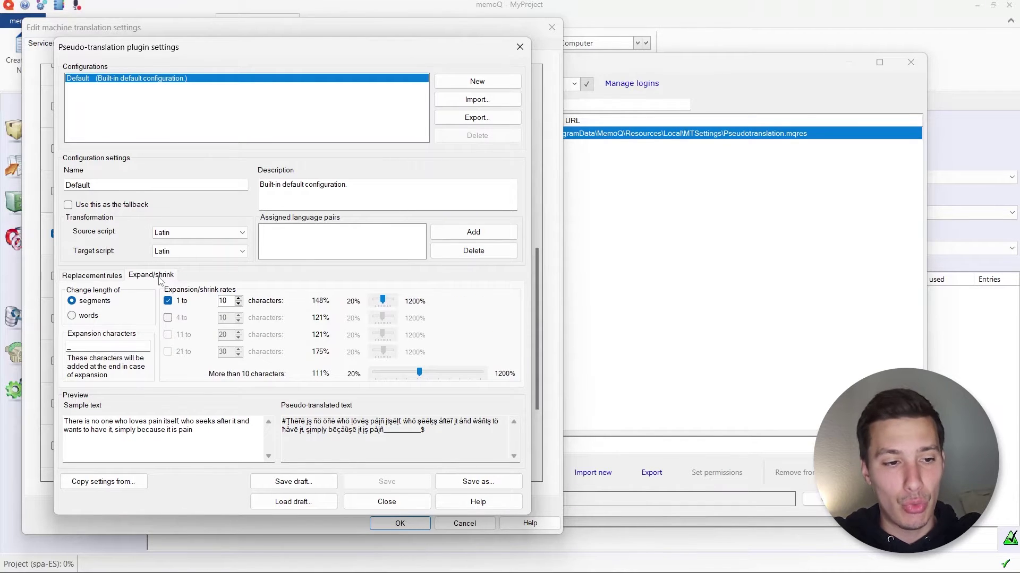
click(108, 279)
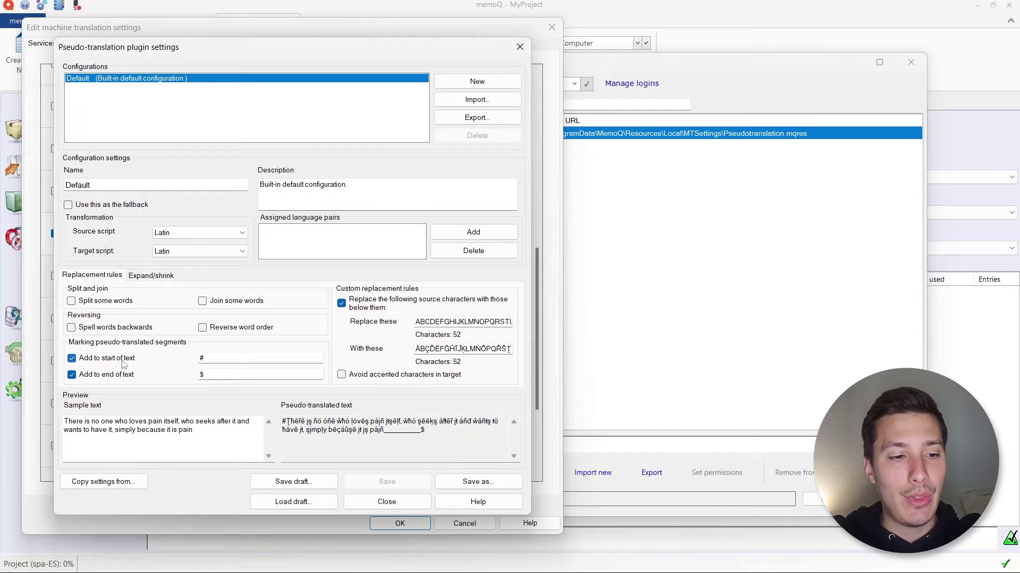
double_click(202, 359)
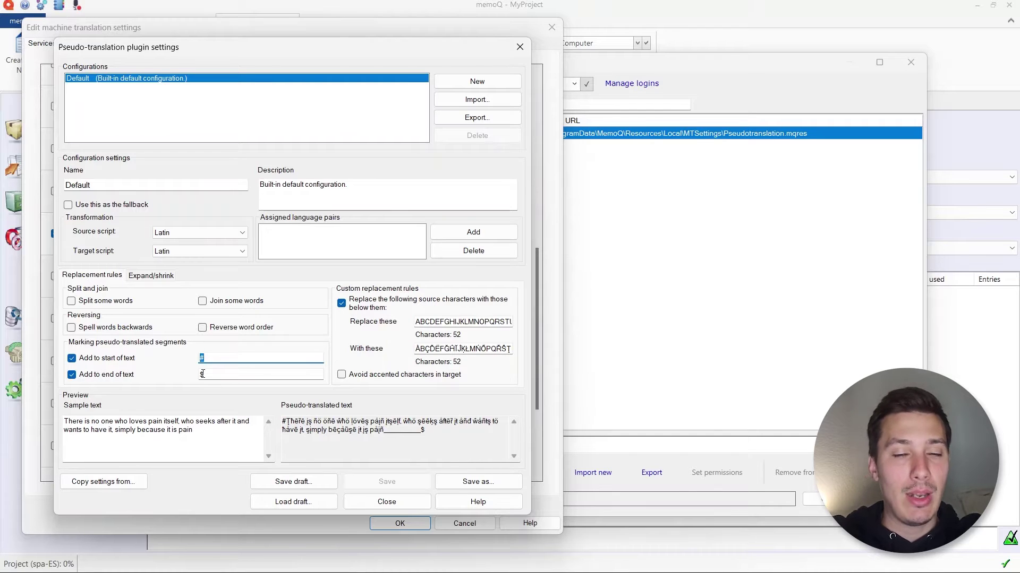
click(228, 375)
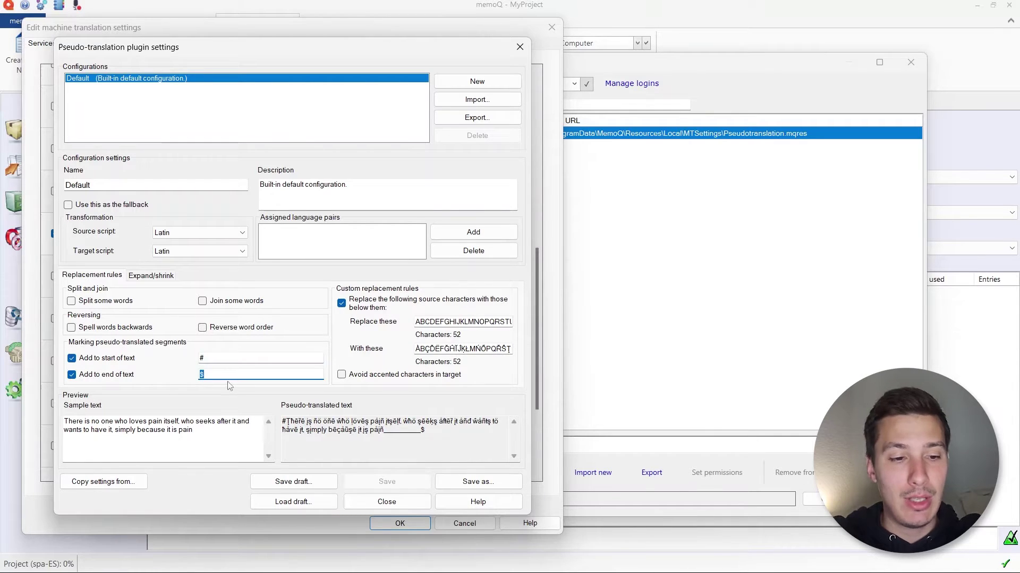
click(285, 421)
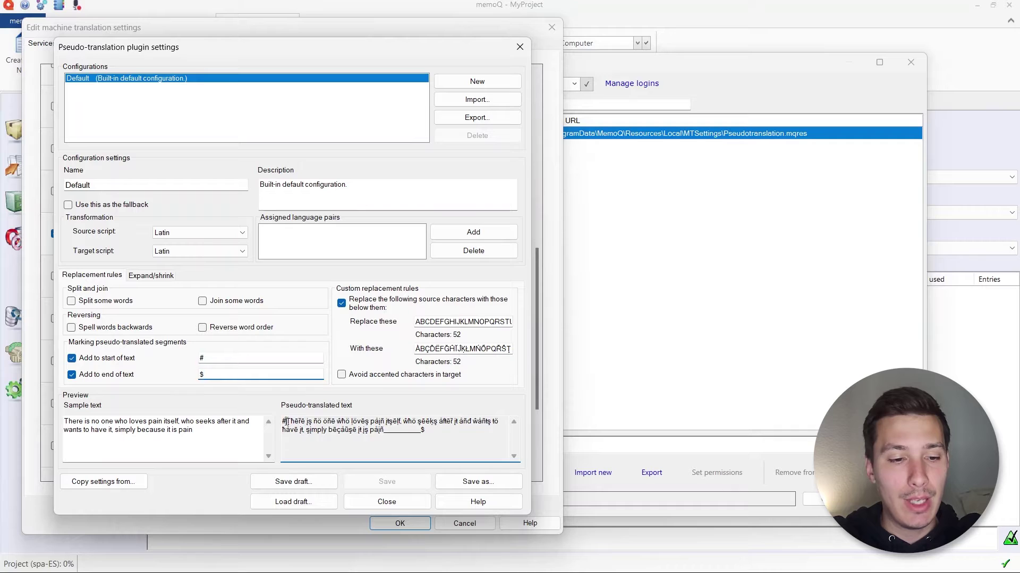
double_click(423, 430)
click(421, 322)
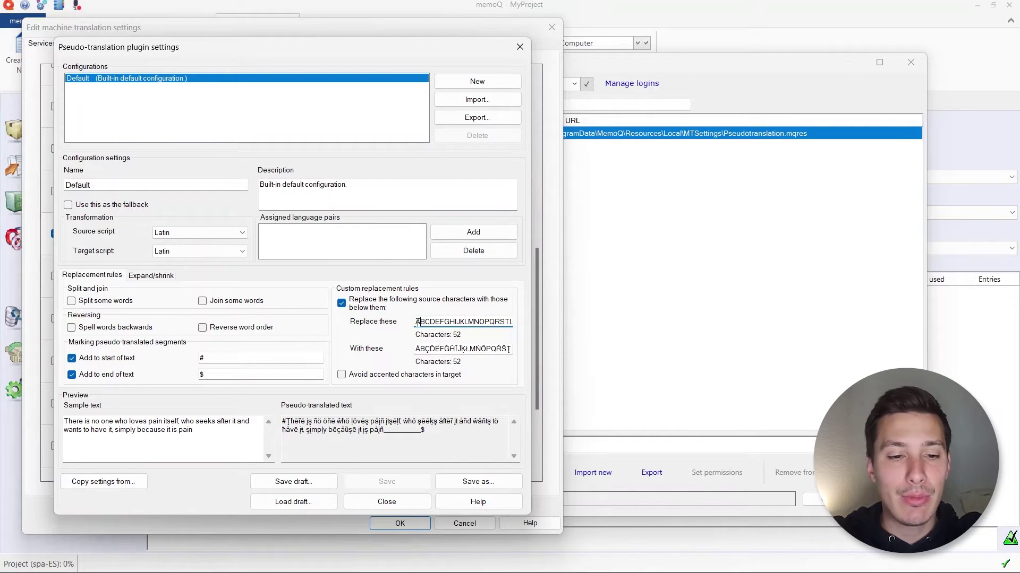
drag(418, 322, 512, 322)
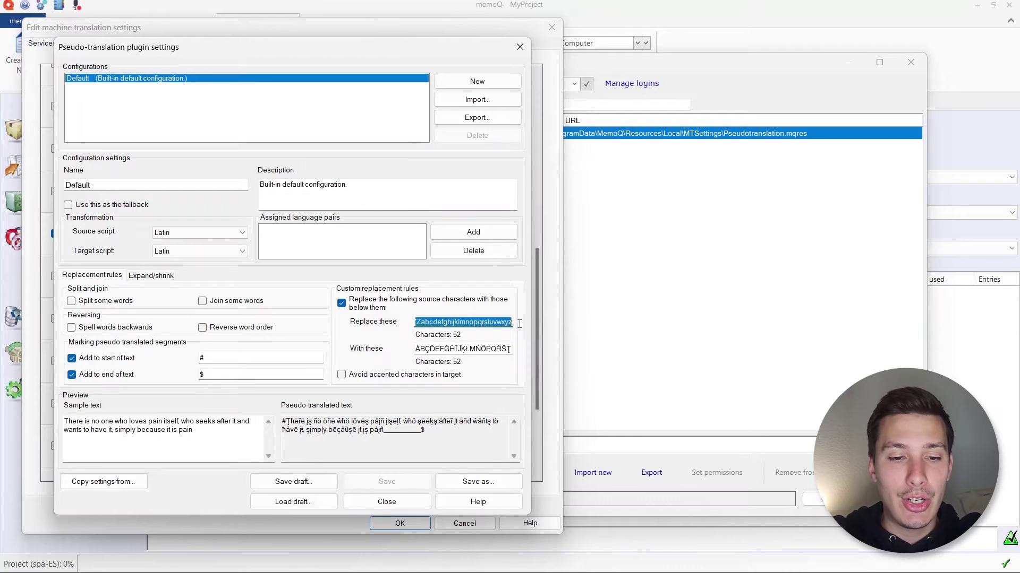
click(467, 323)
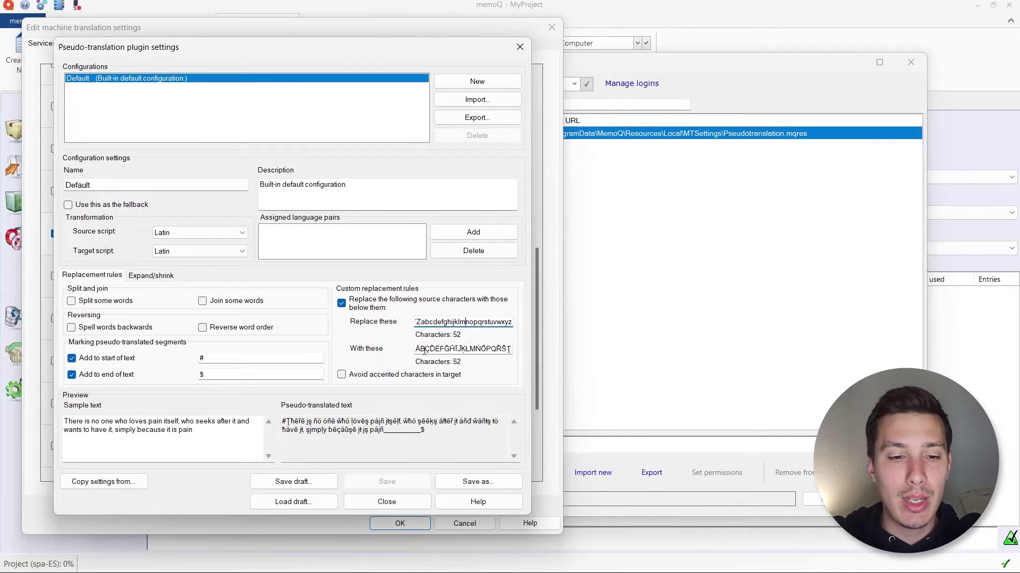
drag(425, 350, 513, 349)
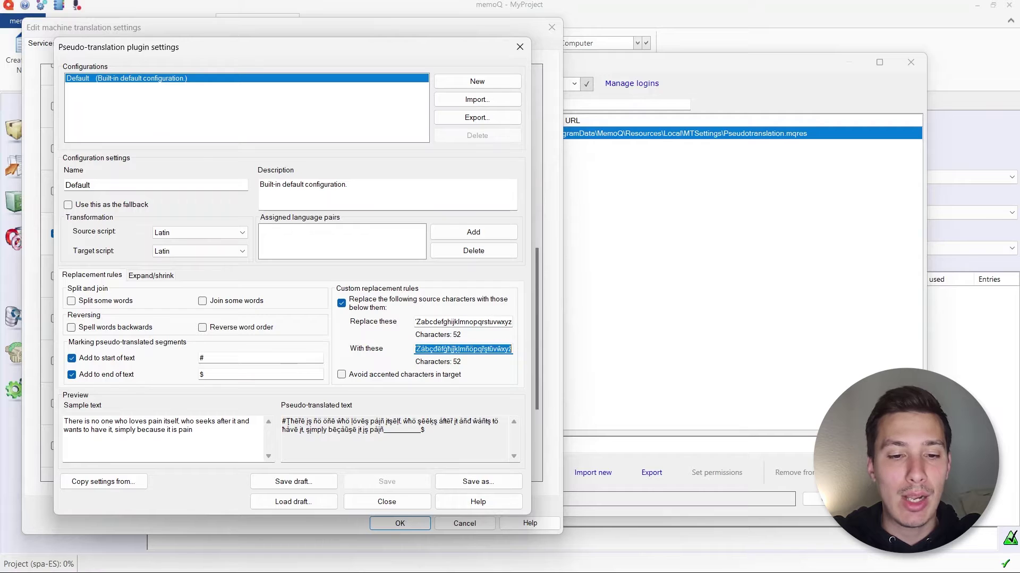
click(494, 349)
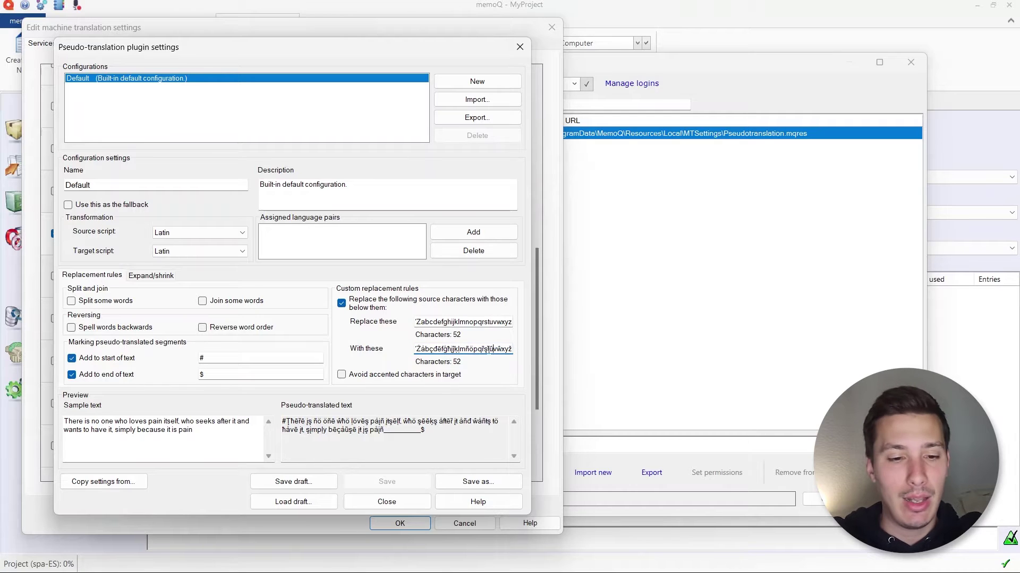
drag(193, 430, 64, 430)
click(300, 422)
drag(300, 422, 418, 431)
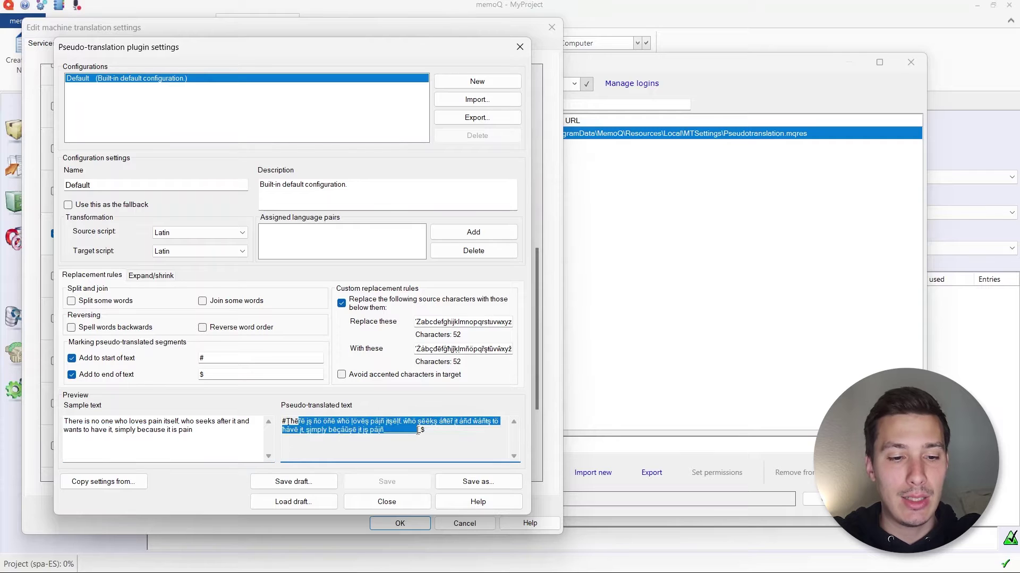
click(229, 439)
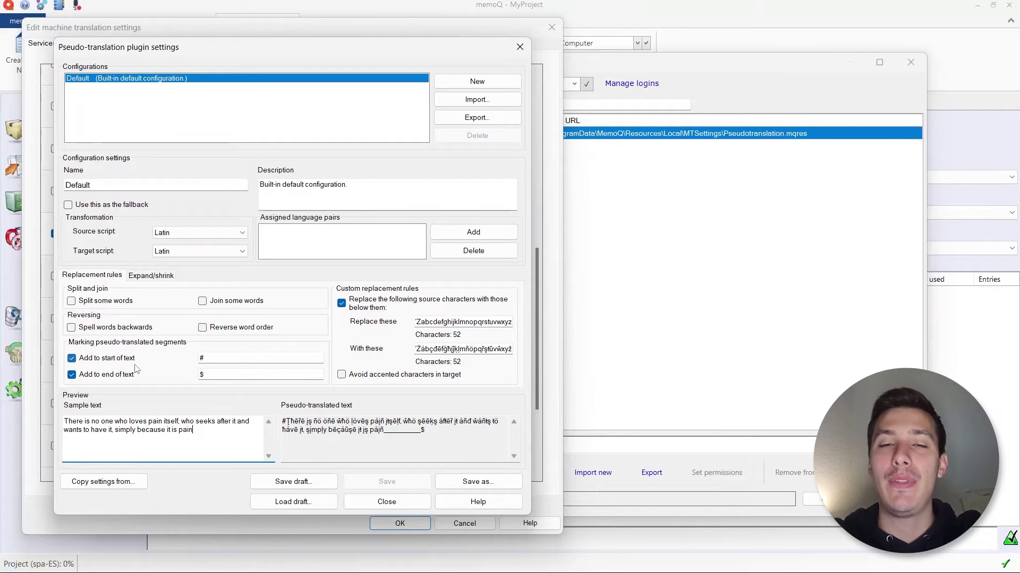
click(428, 322)
drag(430, 349, 434, 349)
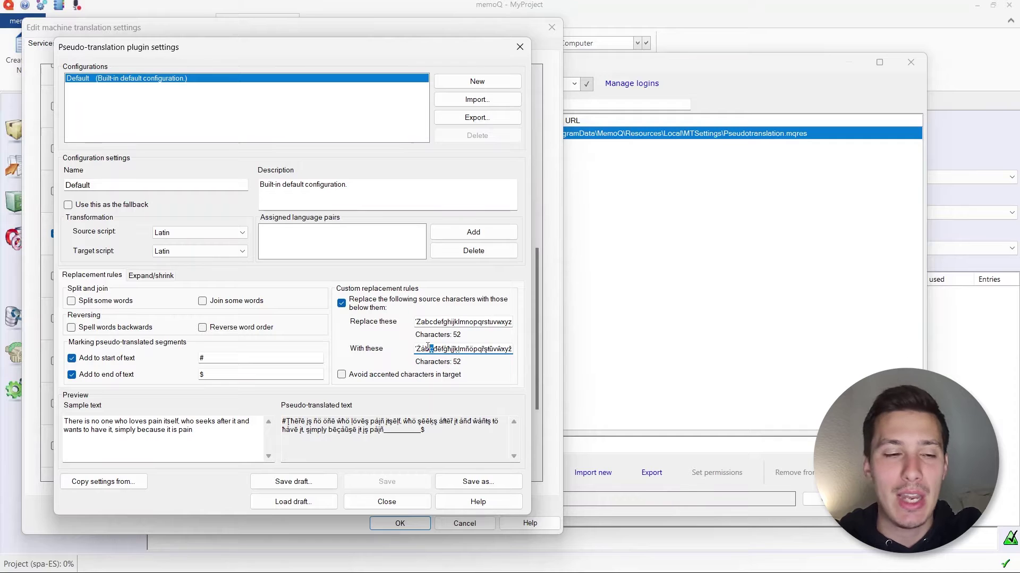
Step: Add a configuration named 'Eng Pseudotranslation' with Latin as source and target script
click(487, 82)
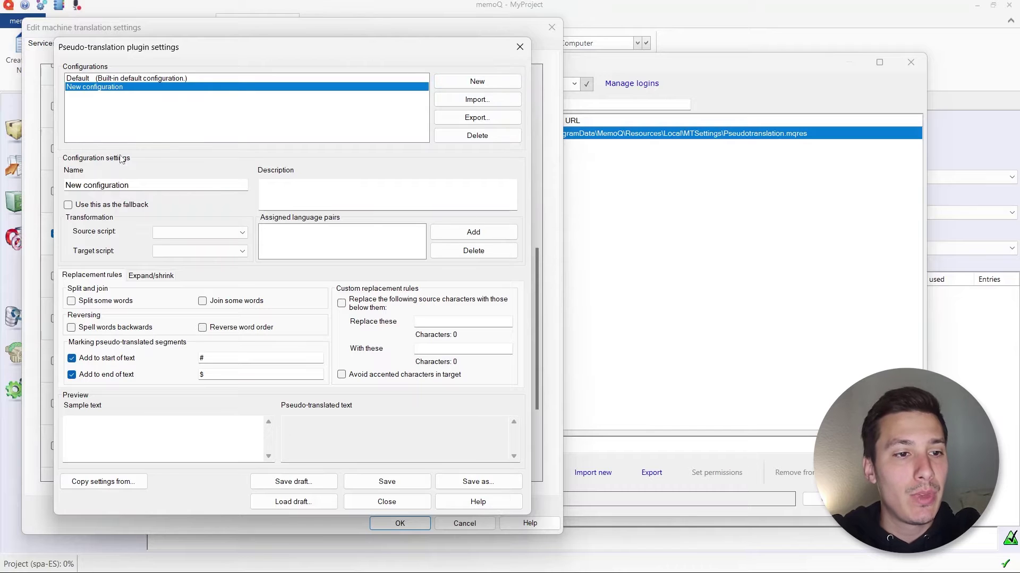
triple_click(127, 184)
text(En)
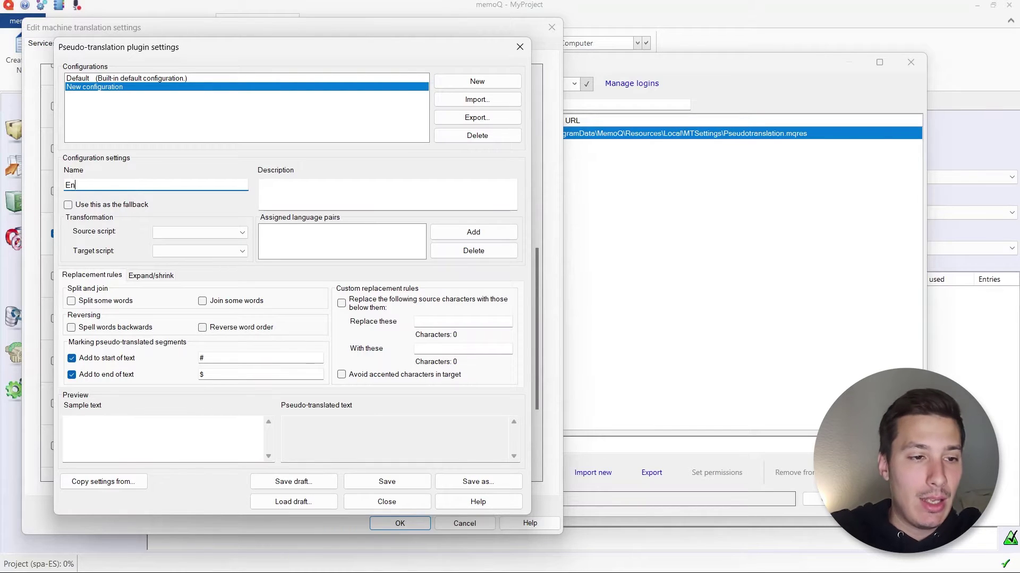
text(g Pseudotrans)
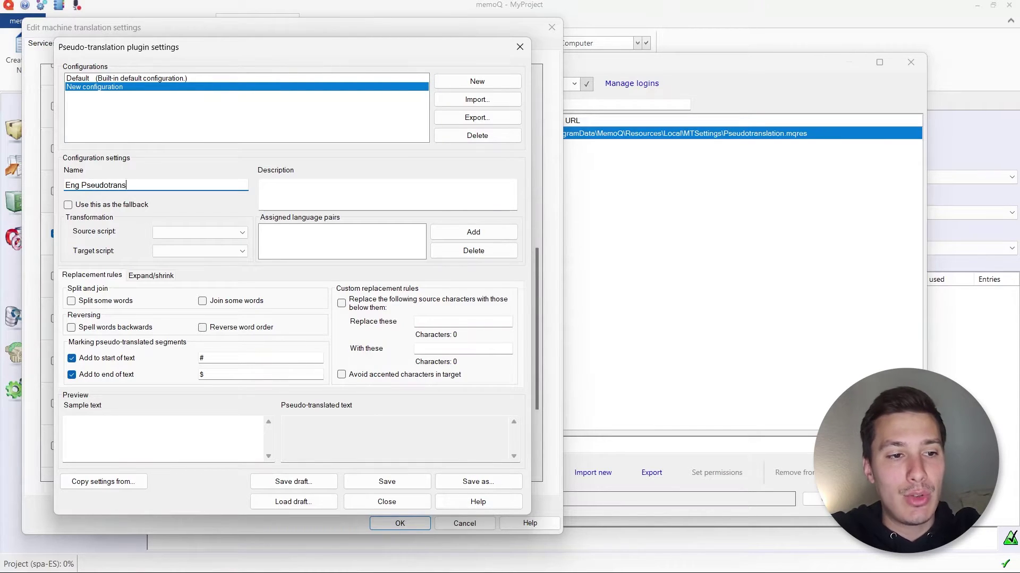
text(lation)
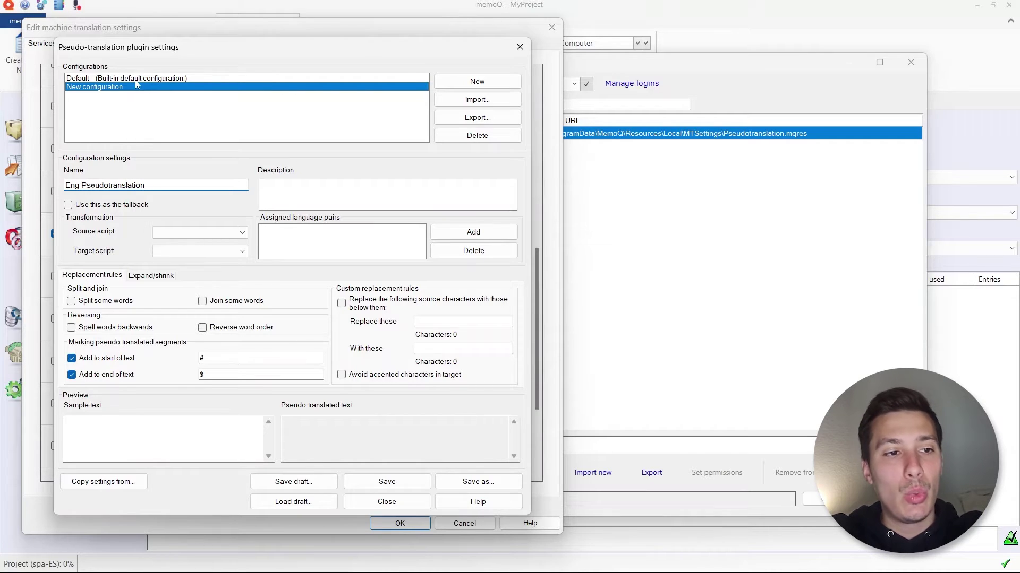
click(179, 235)
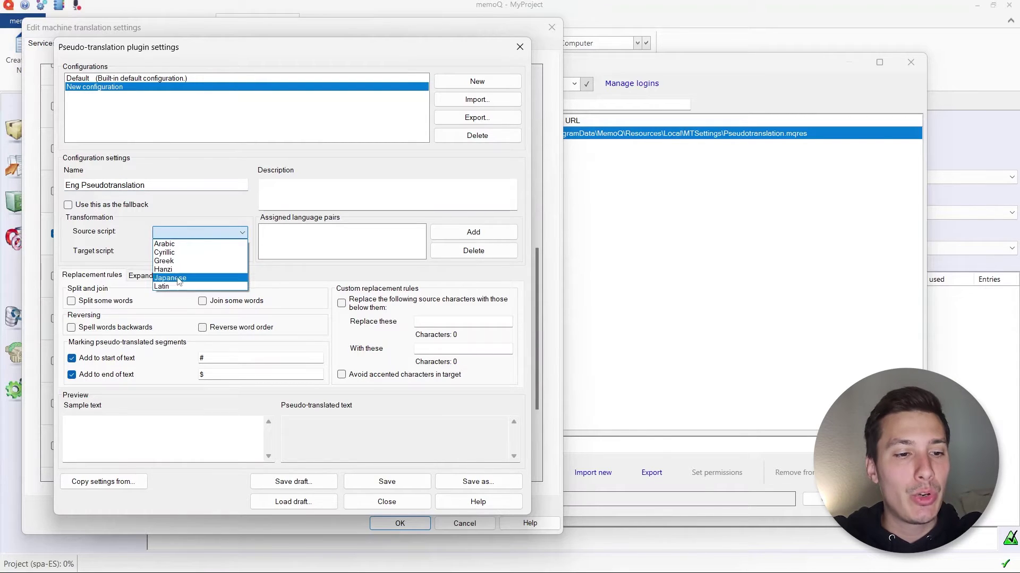
click(175, 287)
click(179, 252)
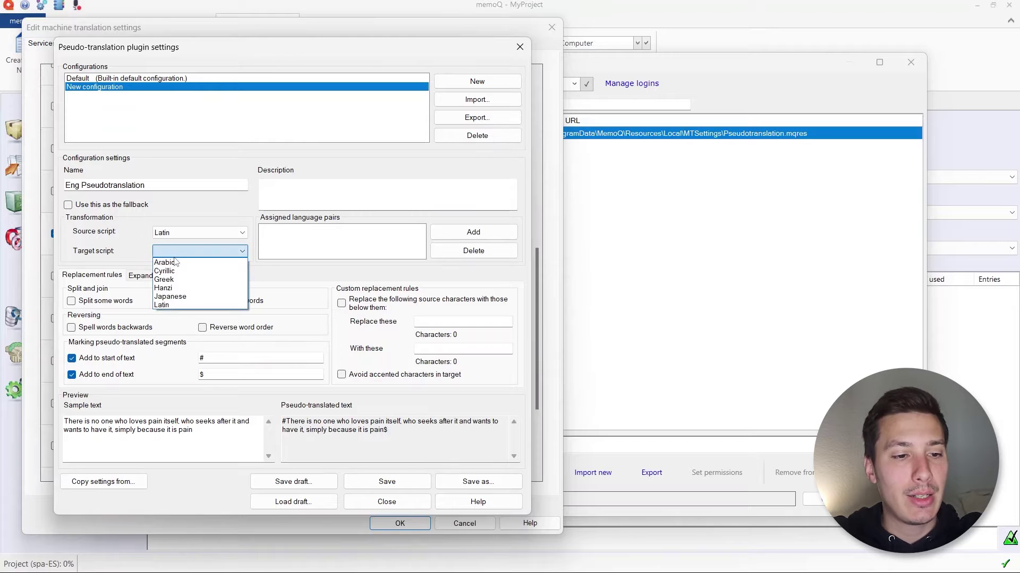
click(170, 305)
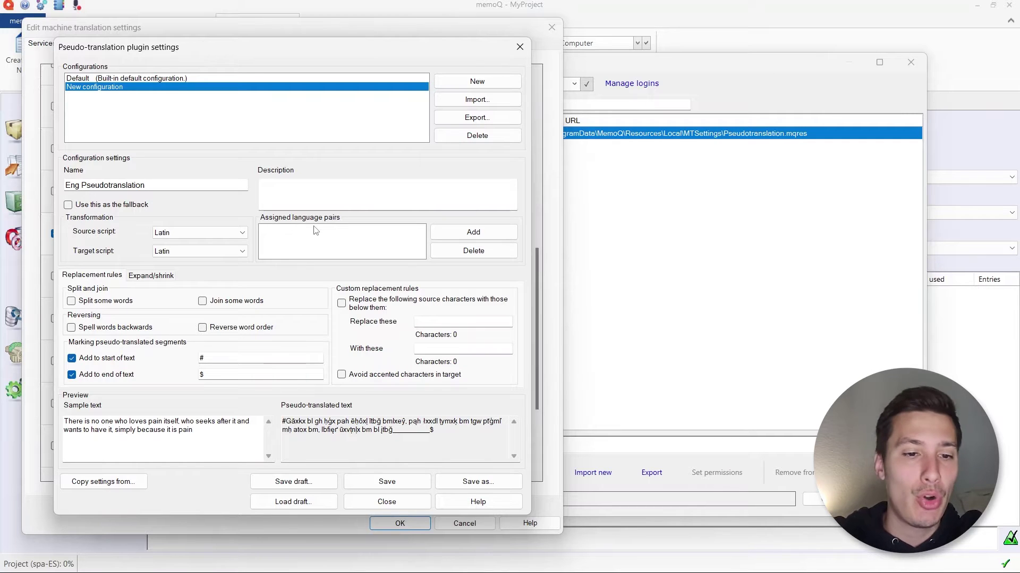
Step: Start a new language pair with English (United States) as the source language
click(474, 234)
click(327, 269)
key(e)
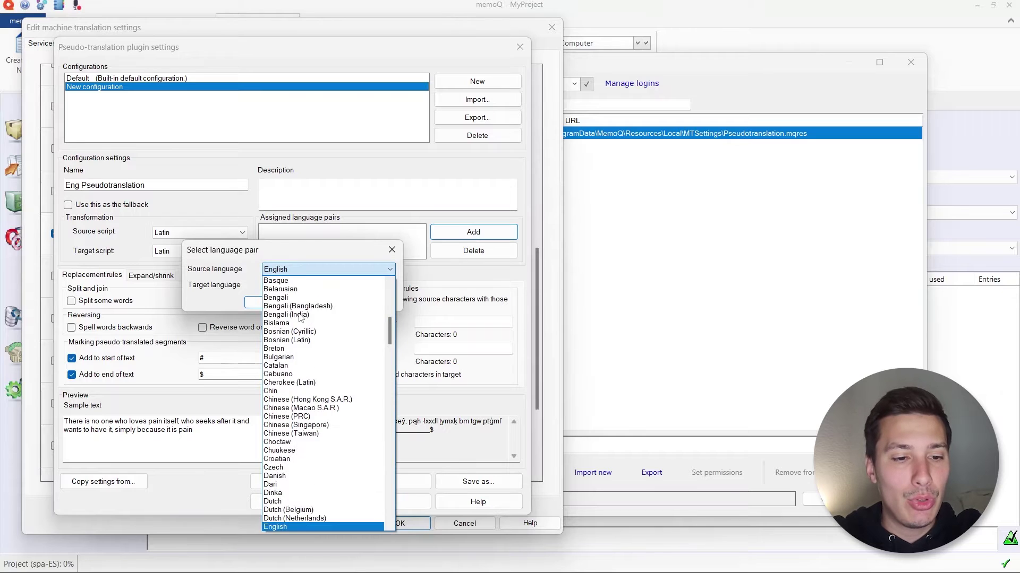
scroll(302, 451, down, 5)
click(305, 478)
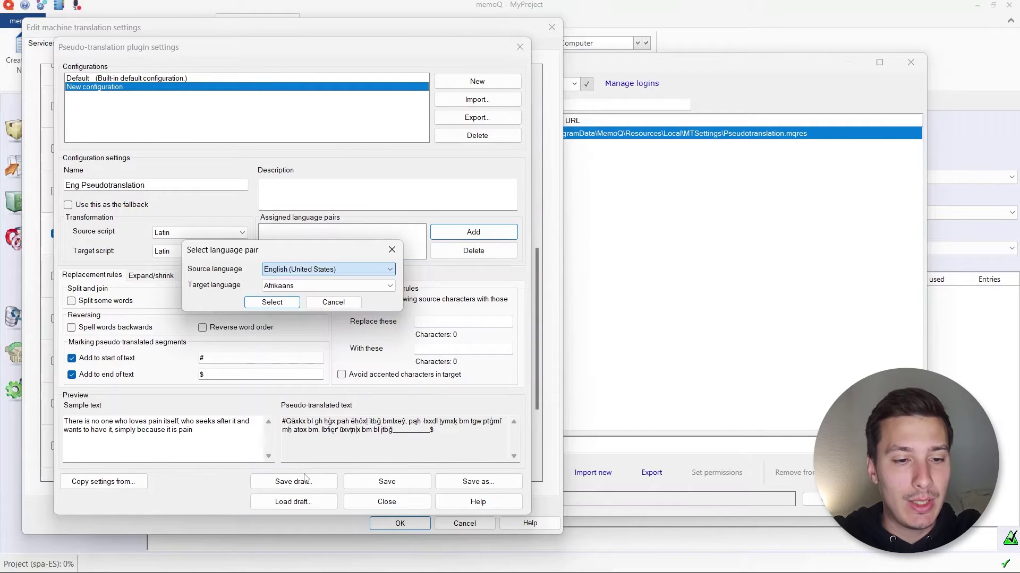
Step: Set Spanish (Spain) as the target language and confirm the English→Spanish pair
click(313, 286)
key(s)
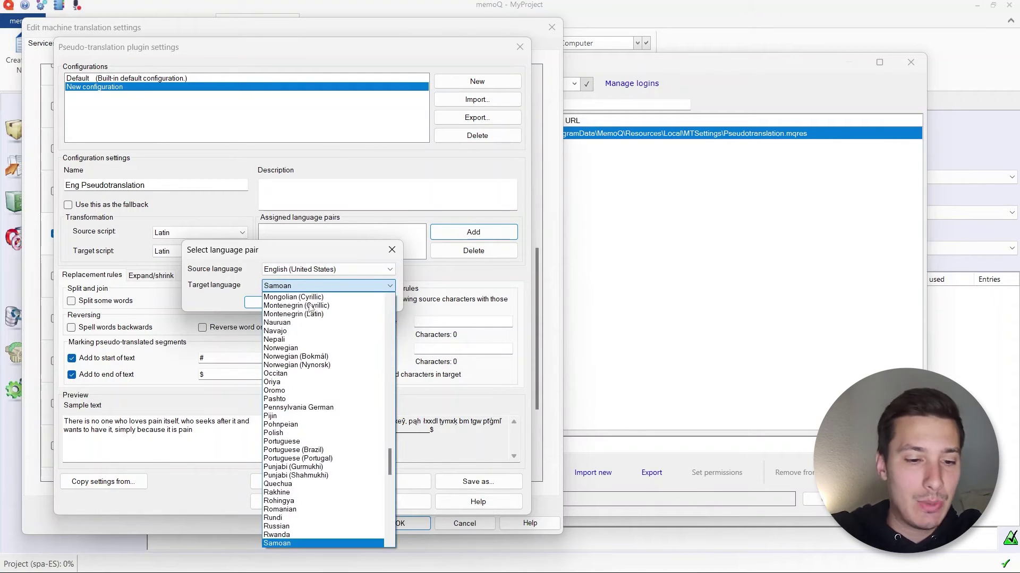
scroll(315, 467, down, 3)
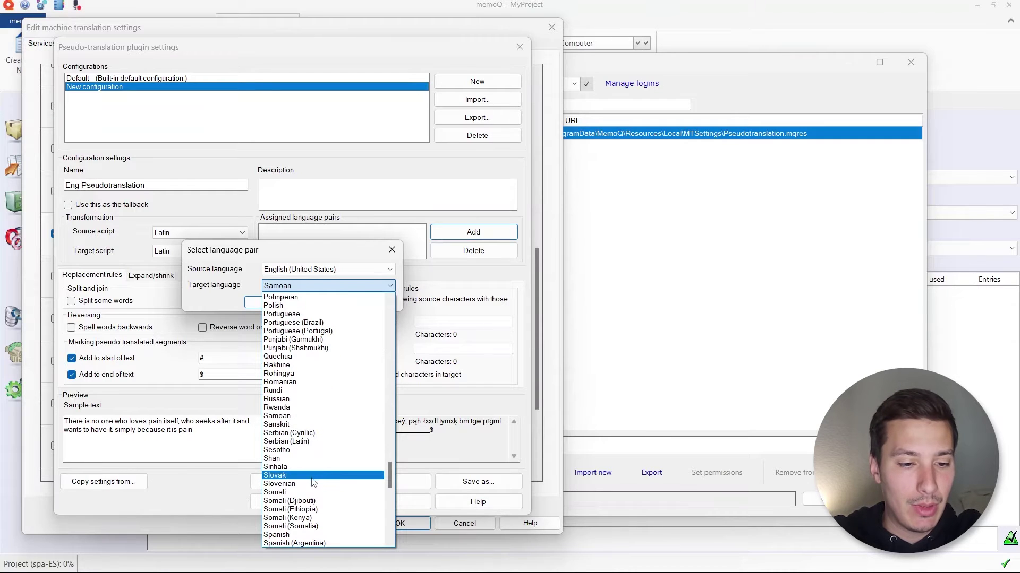
scroll(316, 494, down, 4)
scroll(317, 508, down, 4)
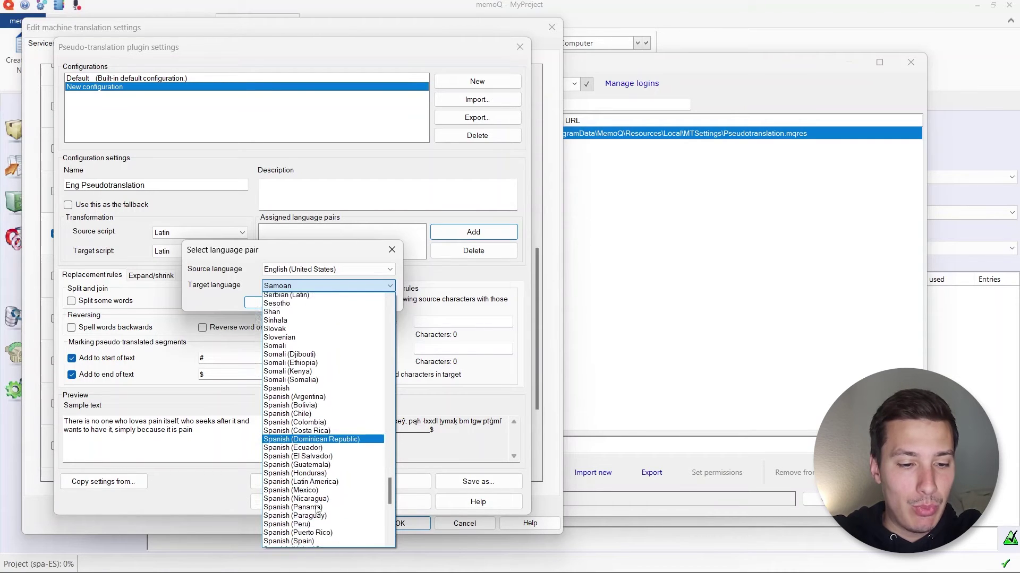
click(313, 485)
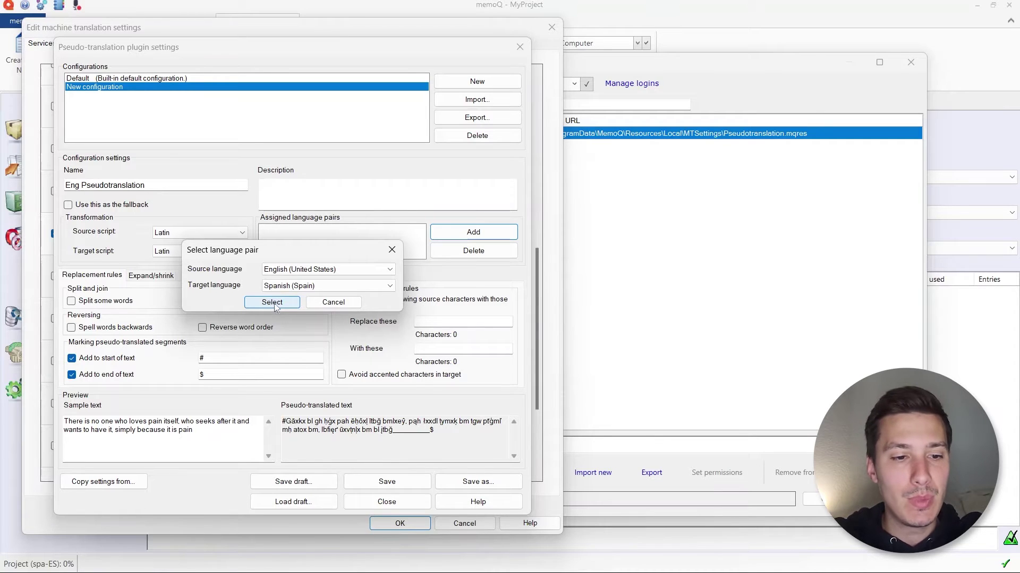
click(270, 306)
click(339, 230)
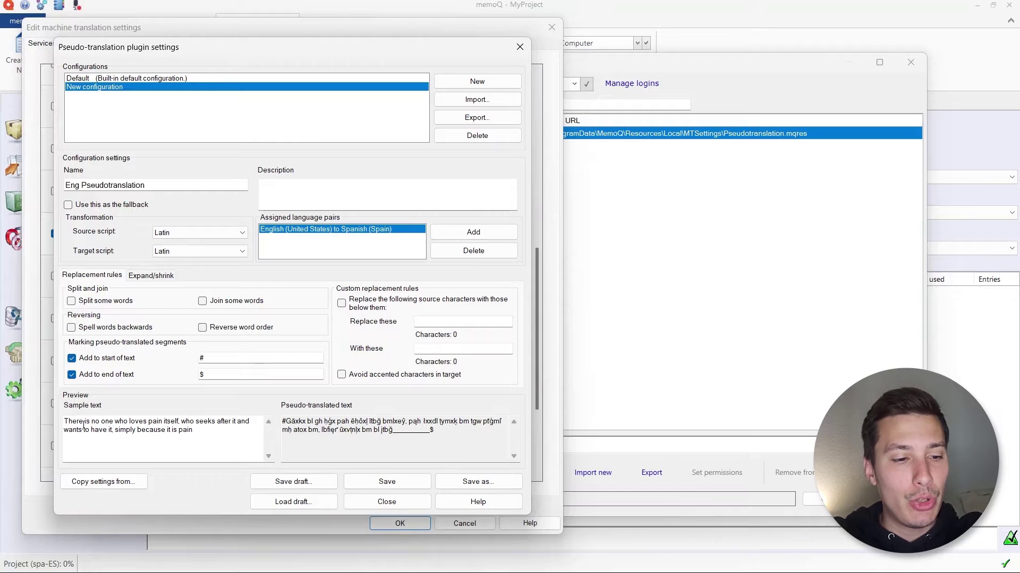
Step: Check the sample and preview text, then save the configuration as 'Eng Pseudotranslation'
drag(84, 424, 183, 435)
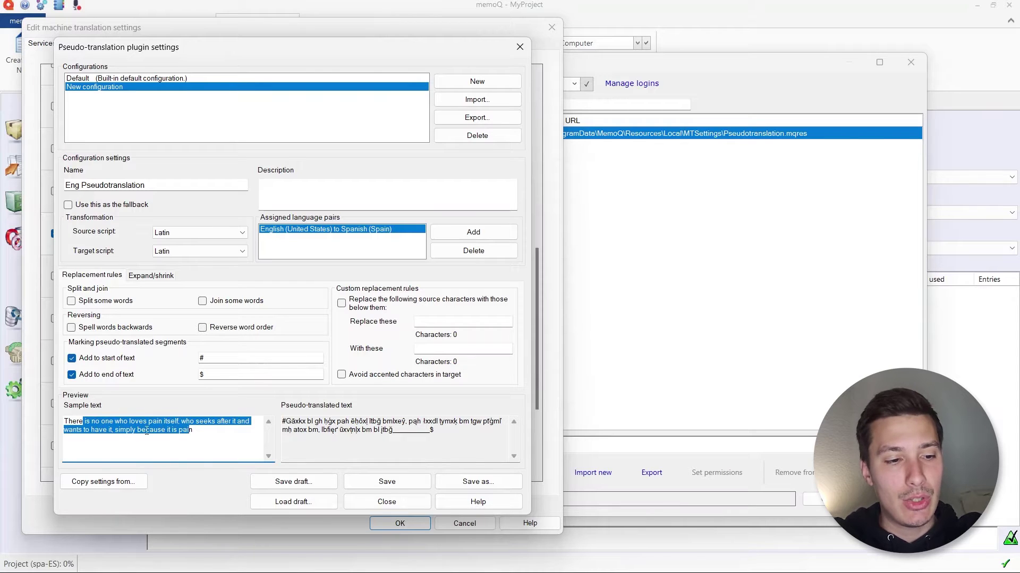
drag(313, 422, 415, 431)
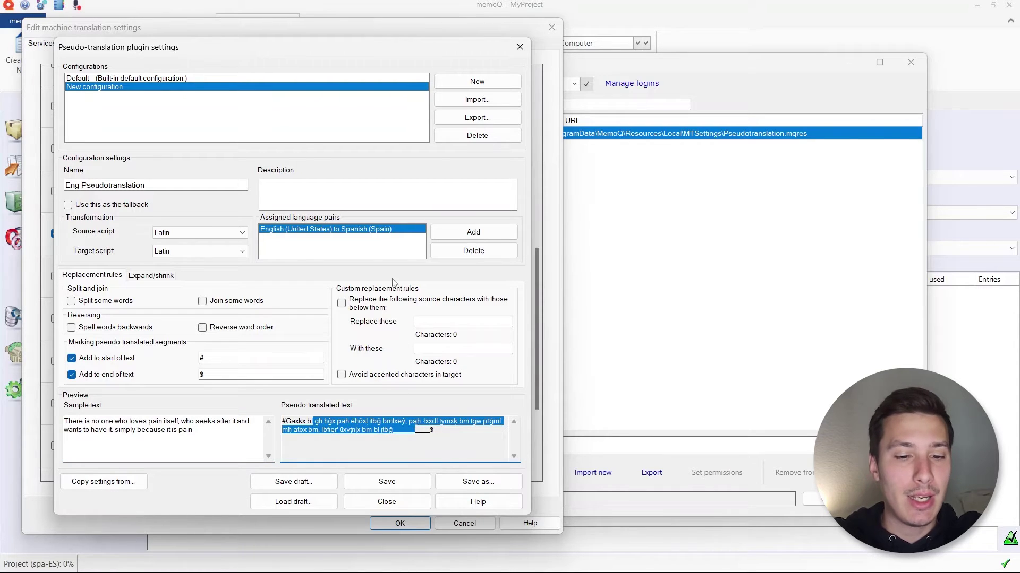
click(379, 484)
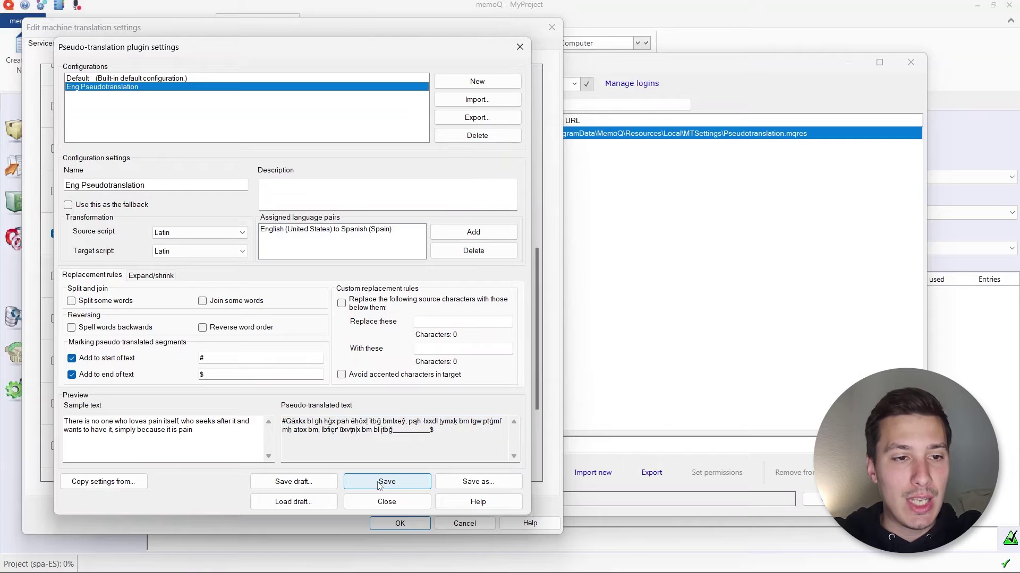
Step: Copy the Default configuration's characters-to-replace list and return to Eng Pseudotranslation
click(123, 80)
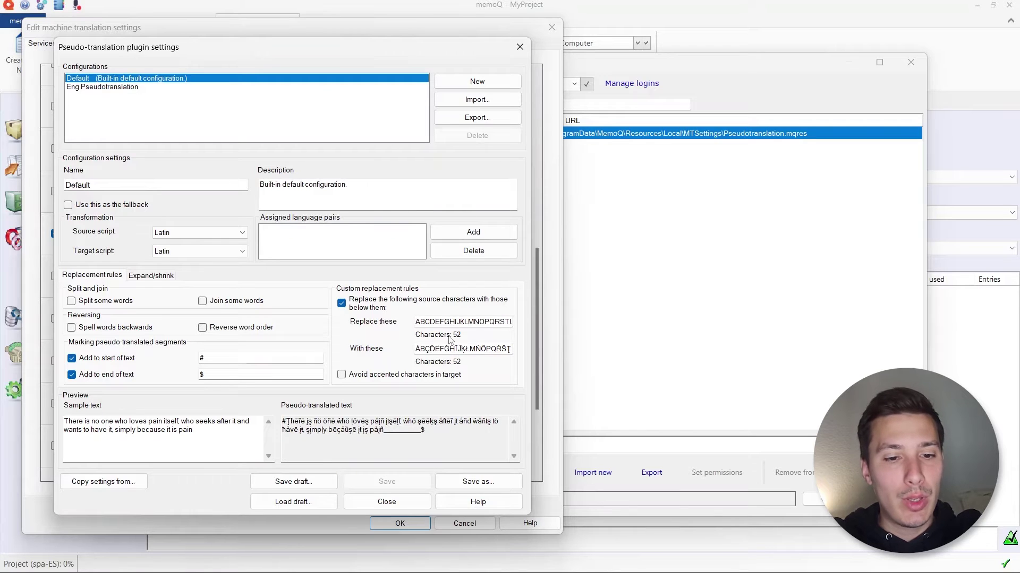
drag(415, 322, 546, 328)
key(ctrl+c)
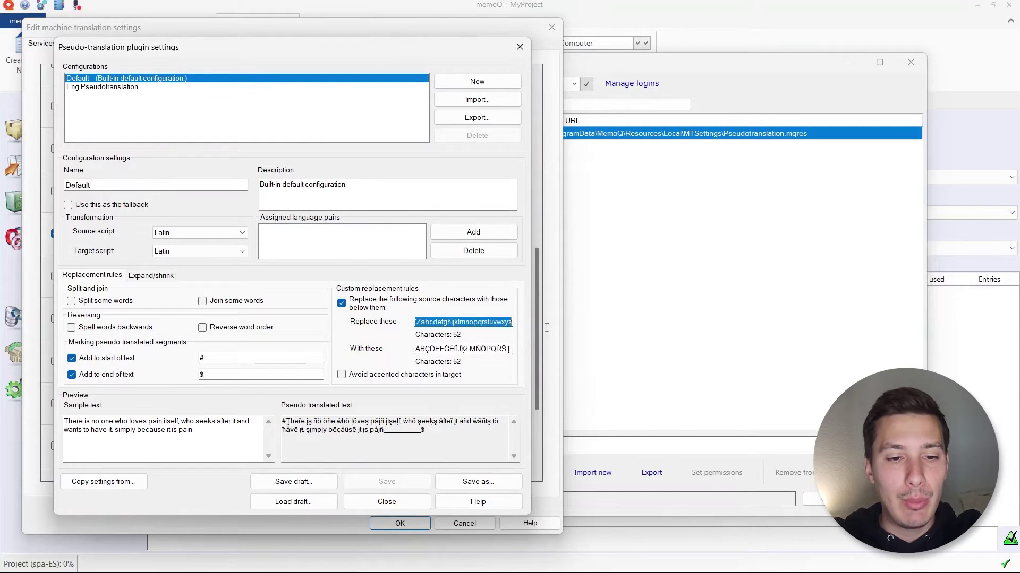
click(102, 88)
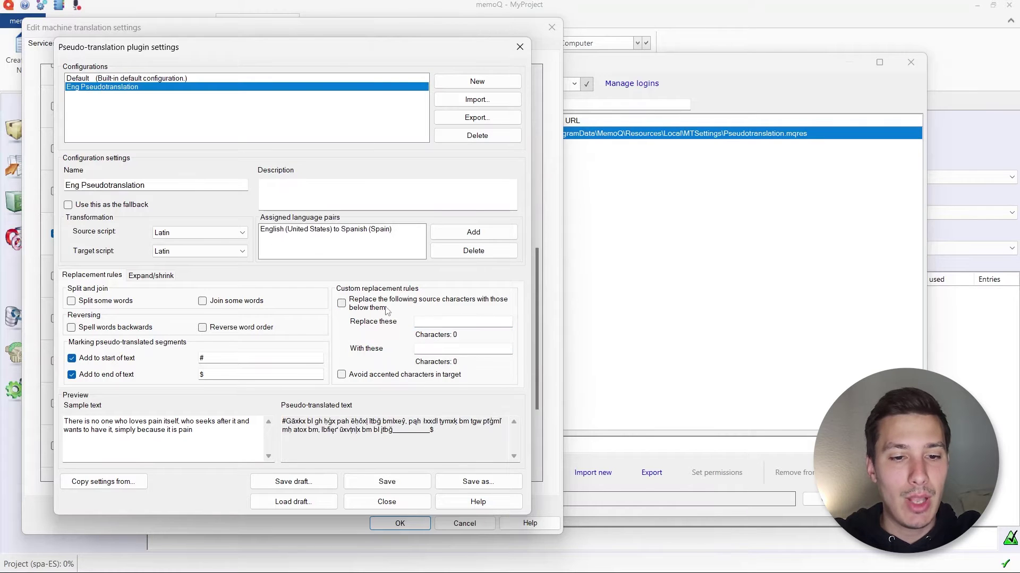
Step: Turn on character replacement, paste the 52-letter alphabet, and enter 52 $ signs as replacements
click(341, 303)
click(429, 321)
key(ctrl+v)
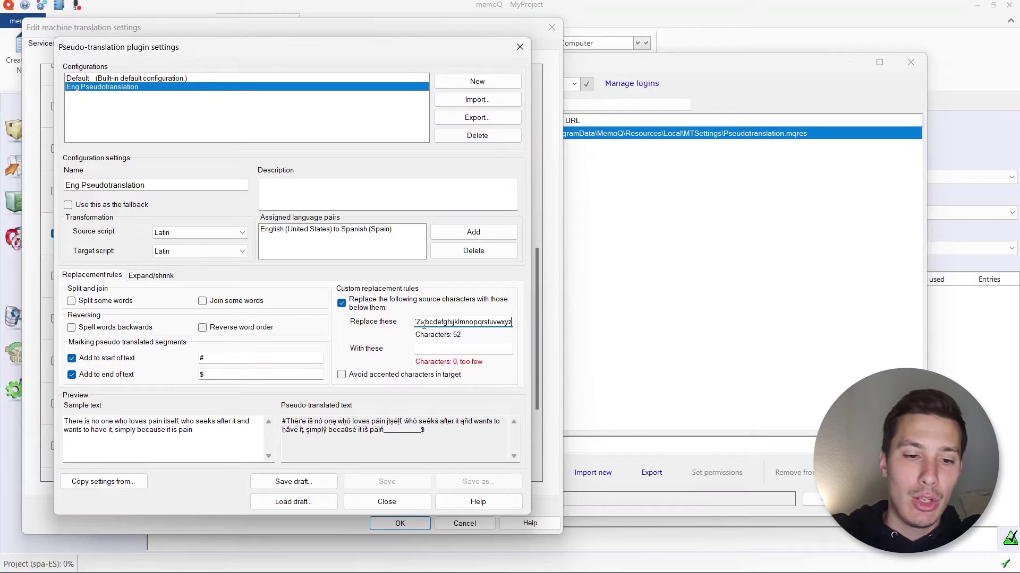
click(439, 348)
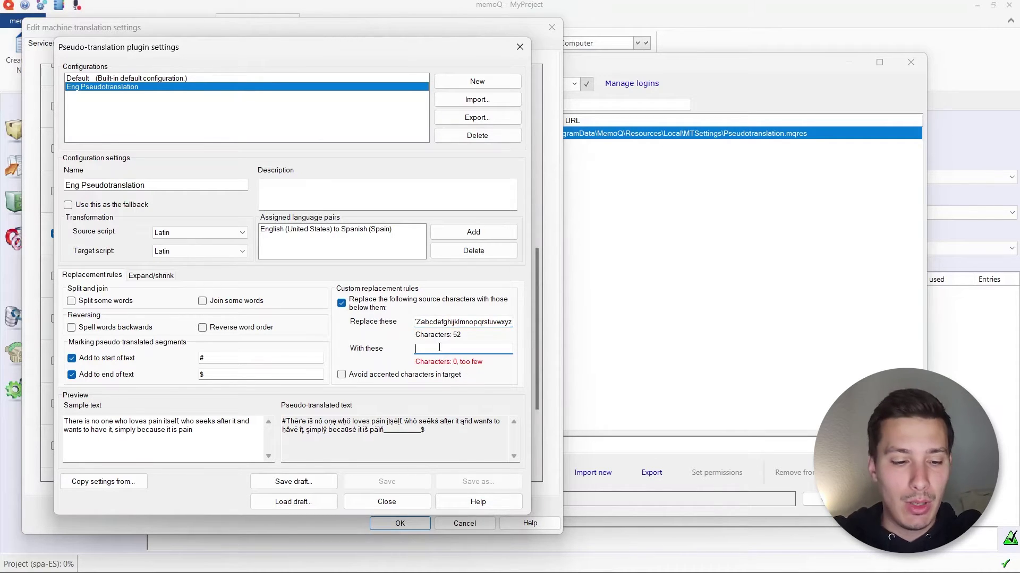
text($$)
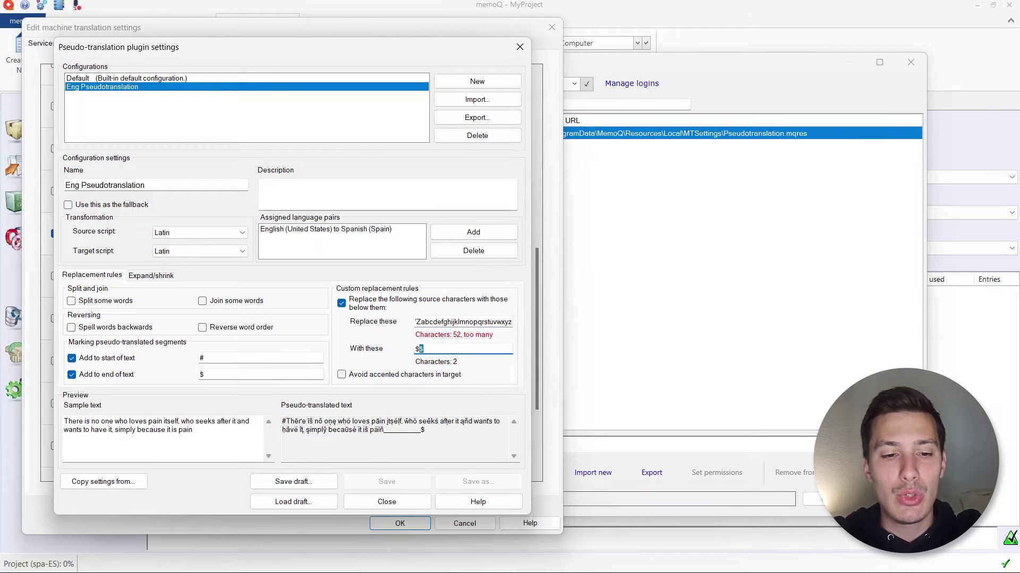
text($$$$$$)
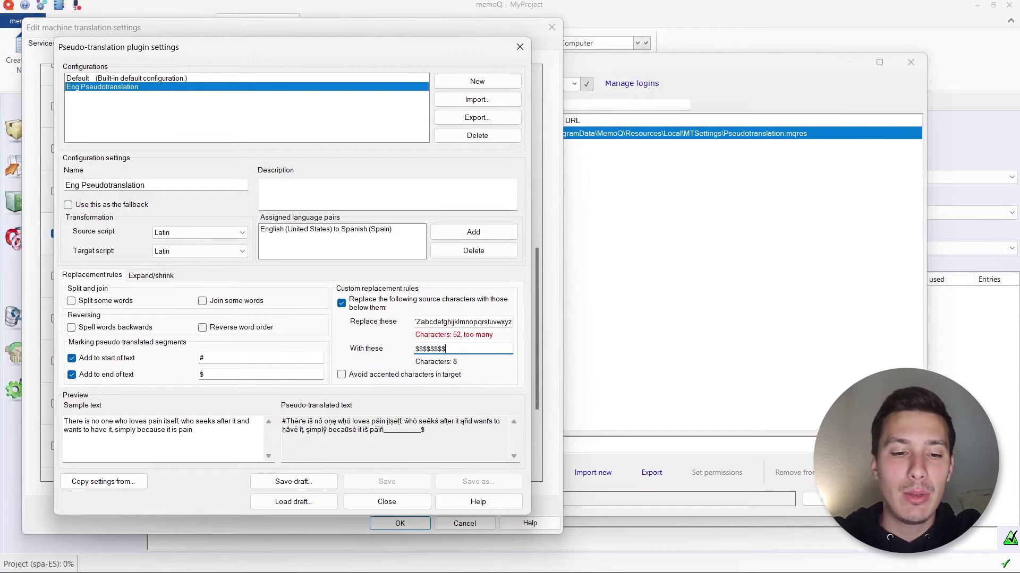
text($$$$$$$$$$$$$$$$$$$$$$$$$$$$$$$$$$$$$$$$$$$$$$$$$$$$)
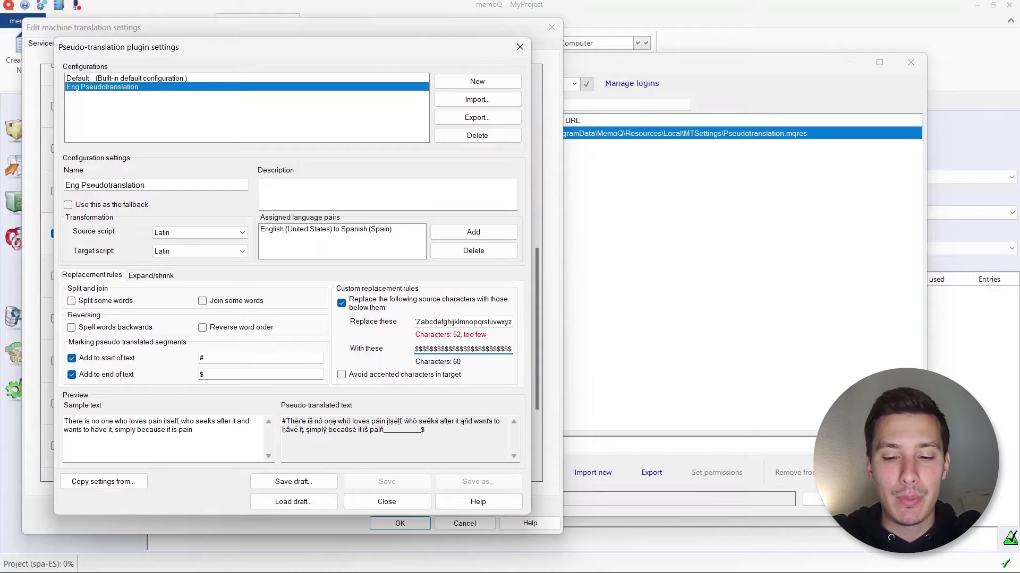
key(BackSpace)
key(BackSpace)
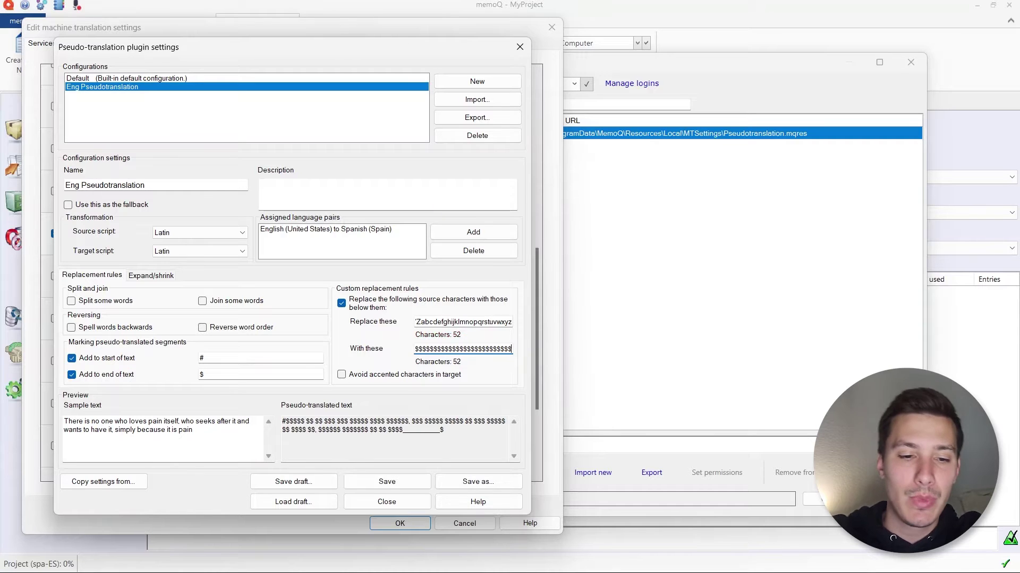
Step: Inspect the letter-to-$ mappings and the all-$ pseudo-translated preview
drag(437, 349, 542, 349)
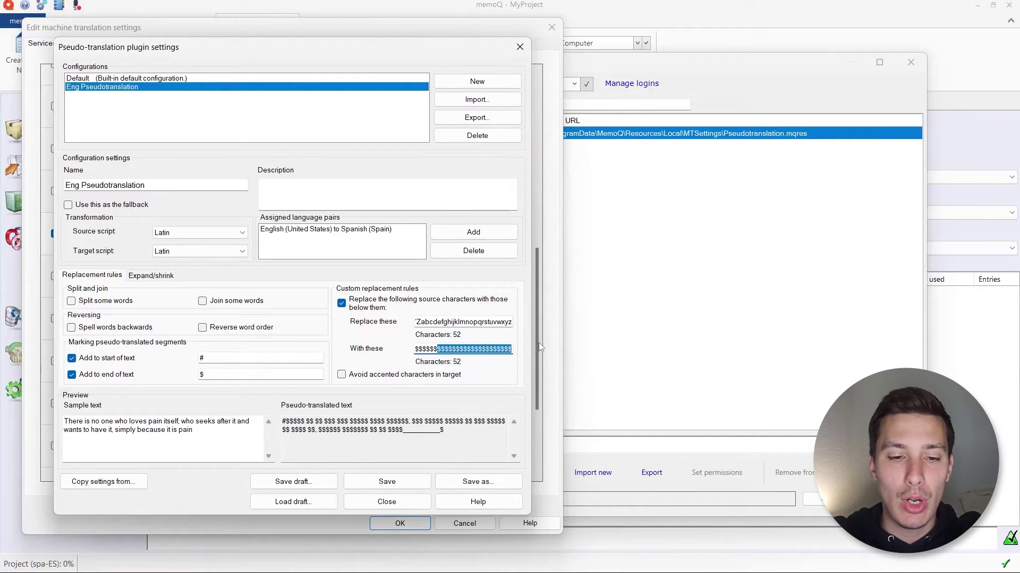
click(442, 322)
drag(442, 321, 419, 351)
click(420, 322)
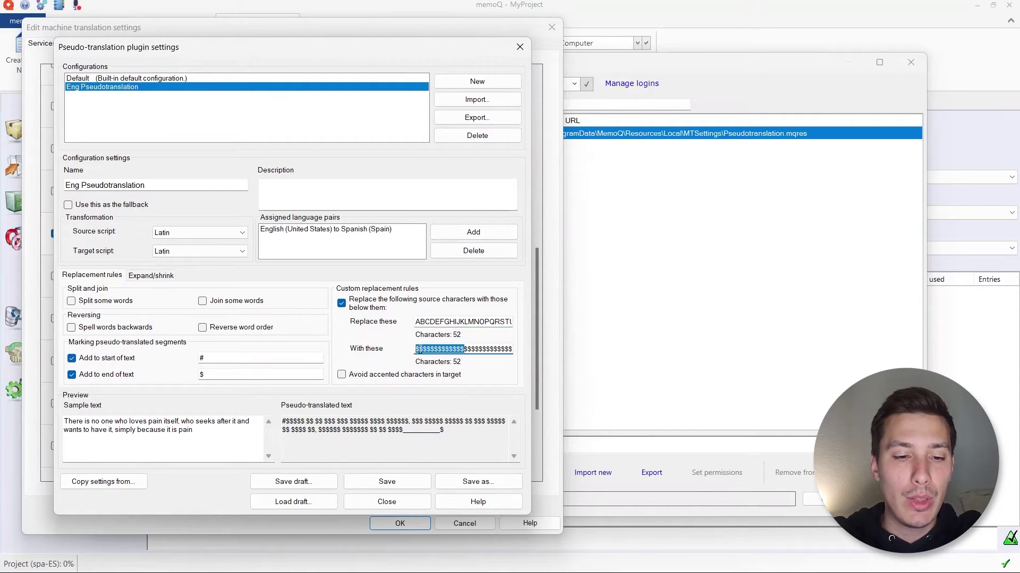
click(419, 350)
click(425, 321)
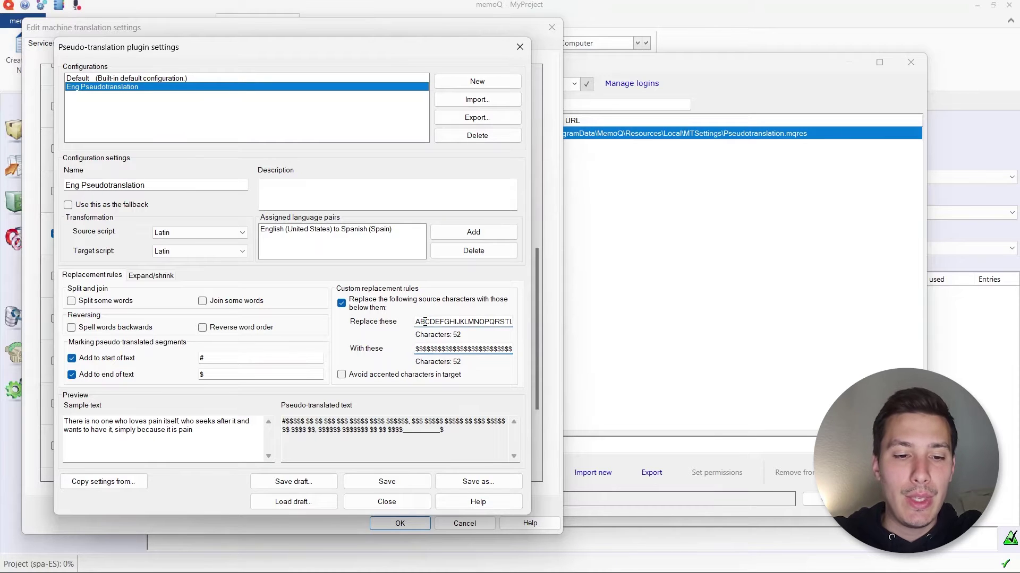
drag(425, 321, 420, 350)
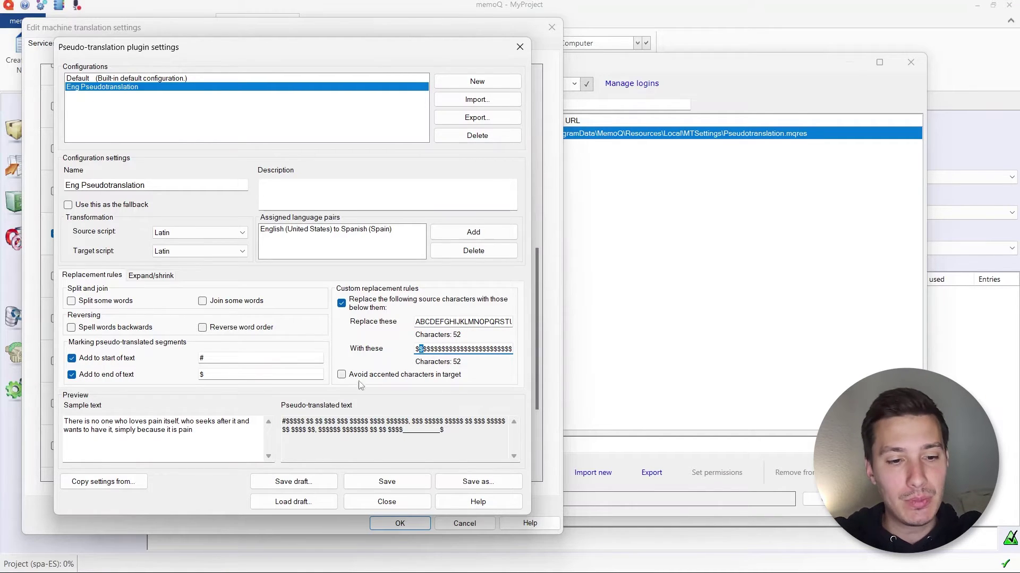
drag(285, 422, 441, 430)
click(441, 430)
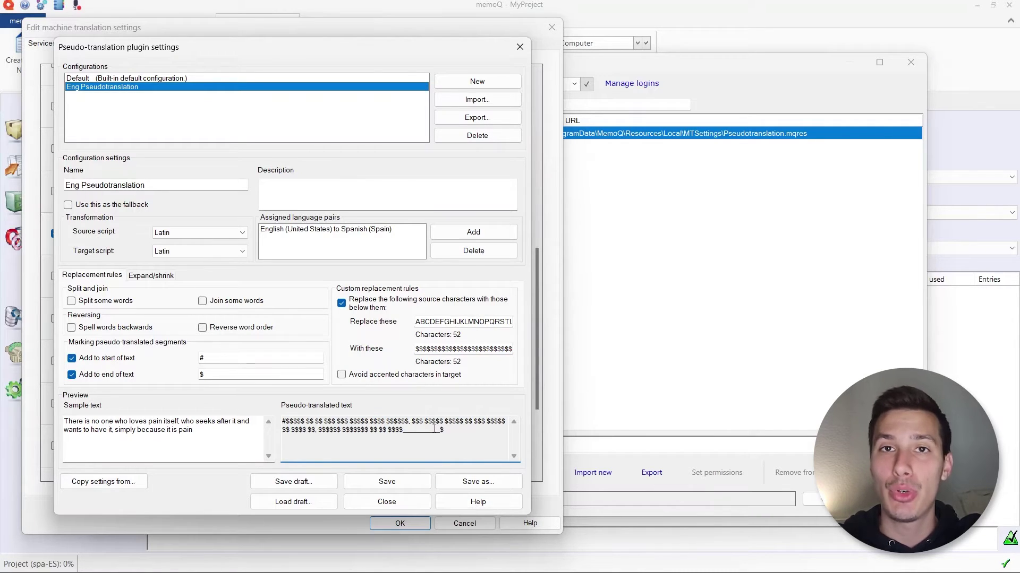
Step: Turn off the # start marker and $ end marker for pseudo-translated segments
click(93, 363)
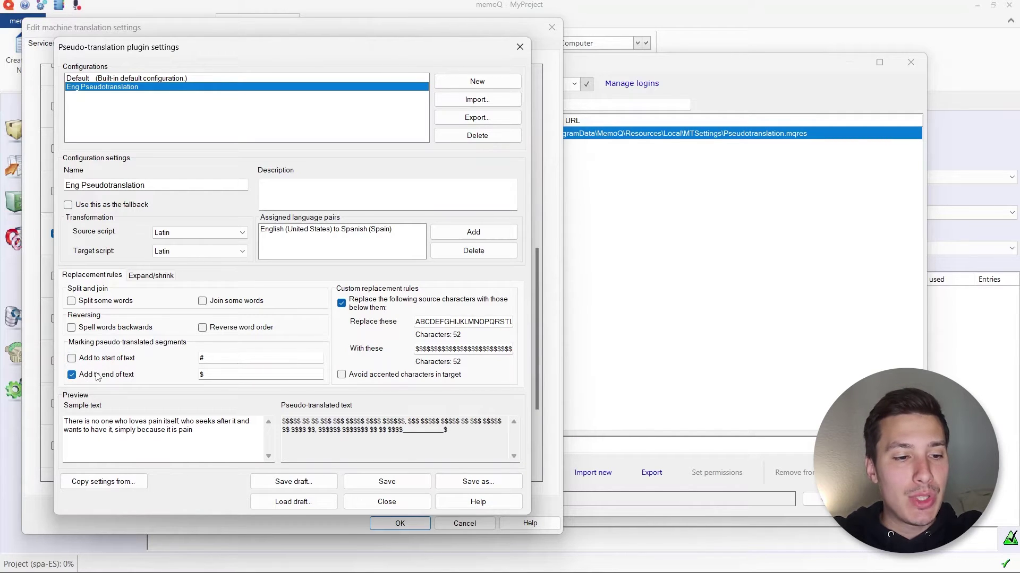
click(97, 376)
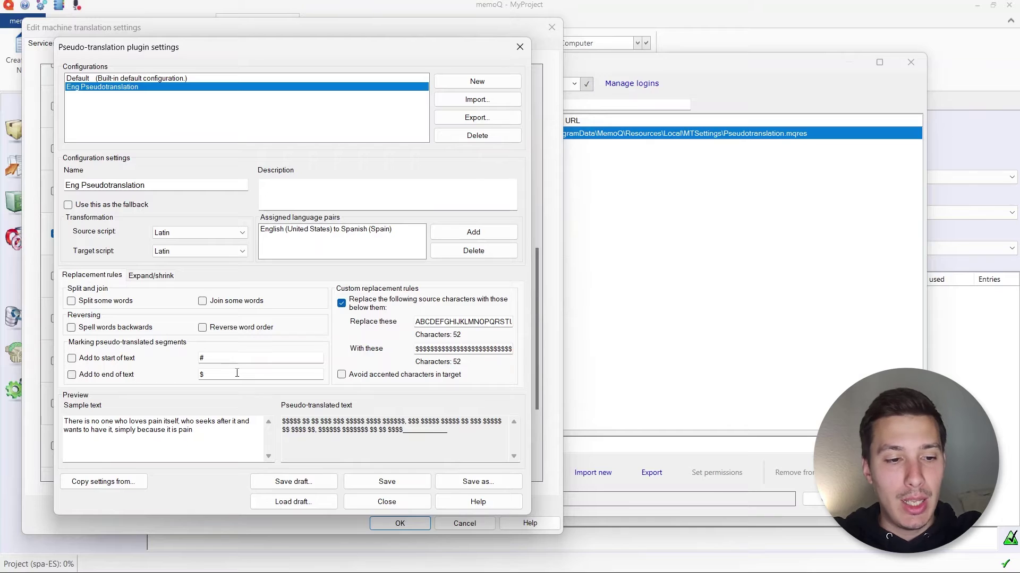
click(283, 422)
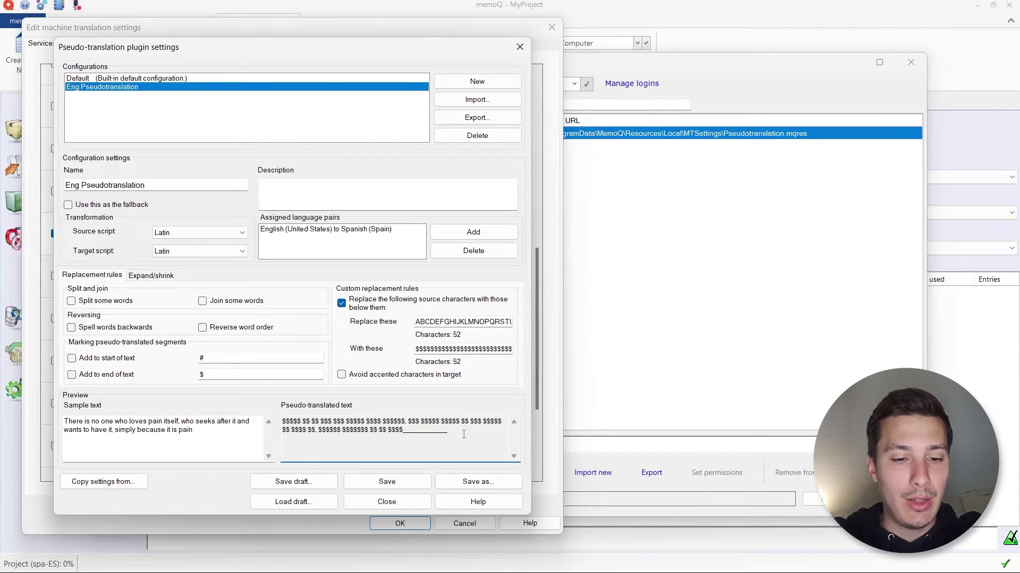
Step: On the Expand/shrink settings, use one expansion rate for segments of any length
click(149, 276)
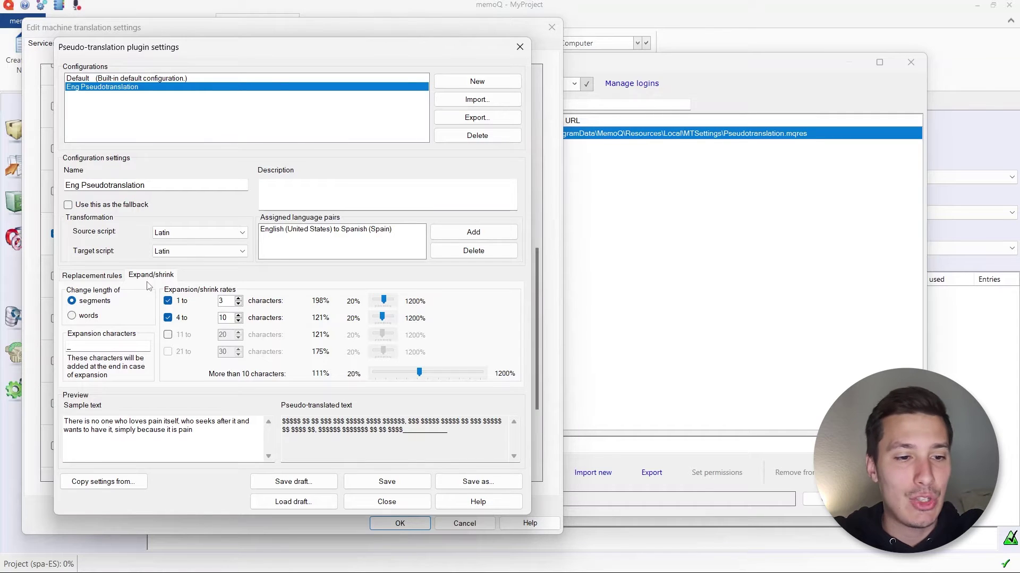
click(169, 301)
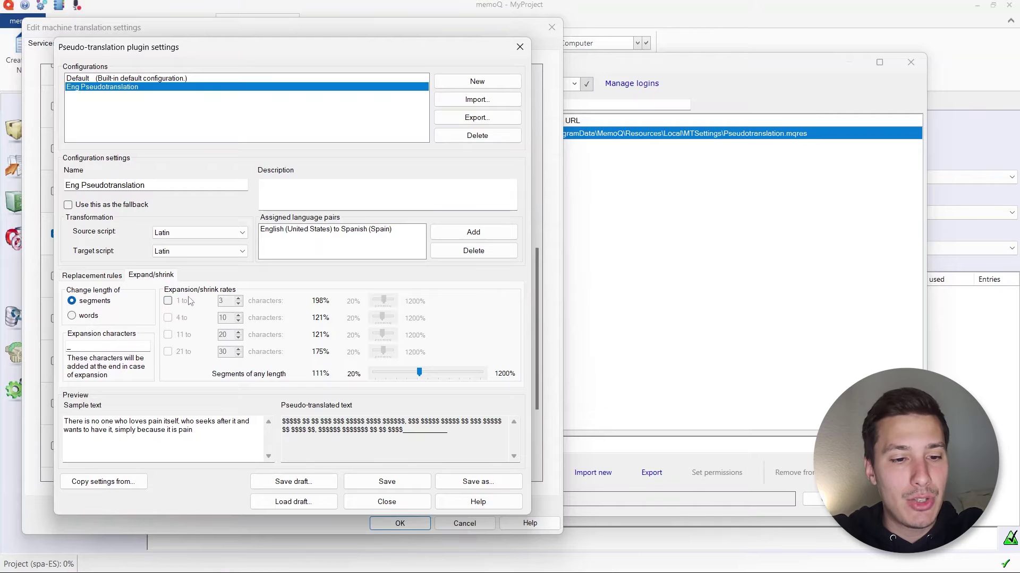
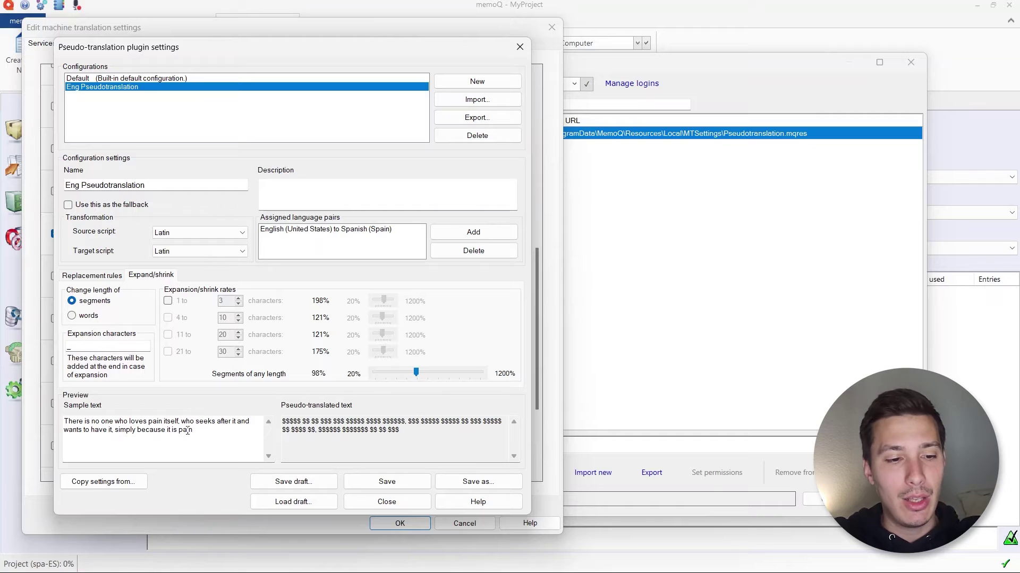
Step: Compare the first and last words of the sample text with the pseudo-translated preview
double_click(77, 422)
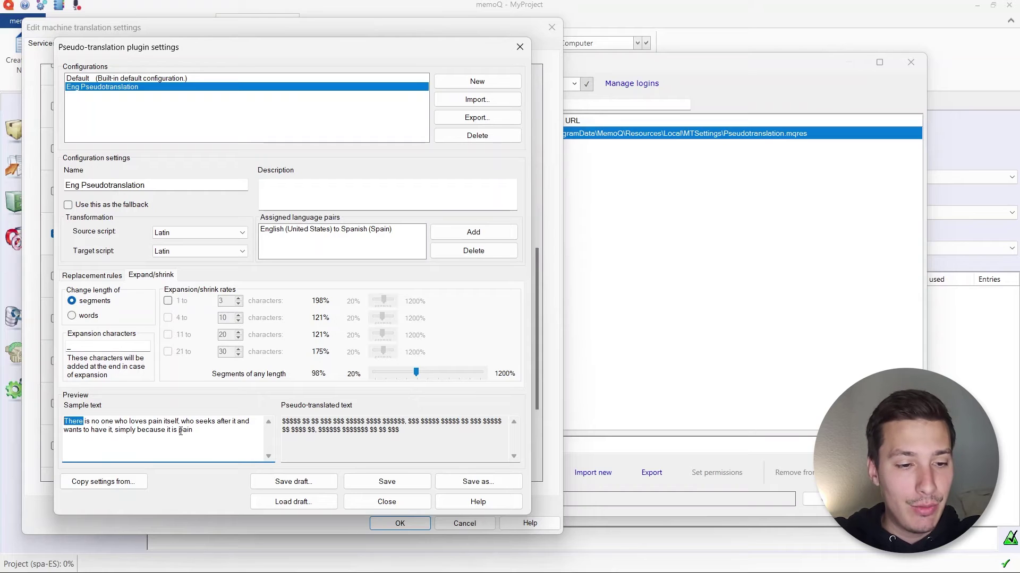
drag(179, 431, 197, 431)
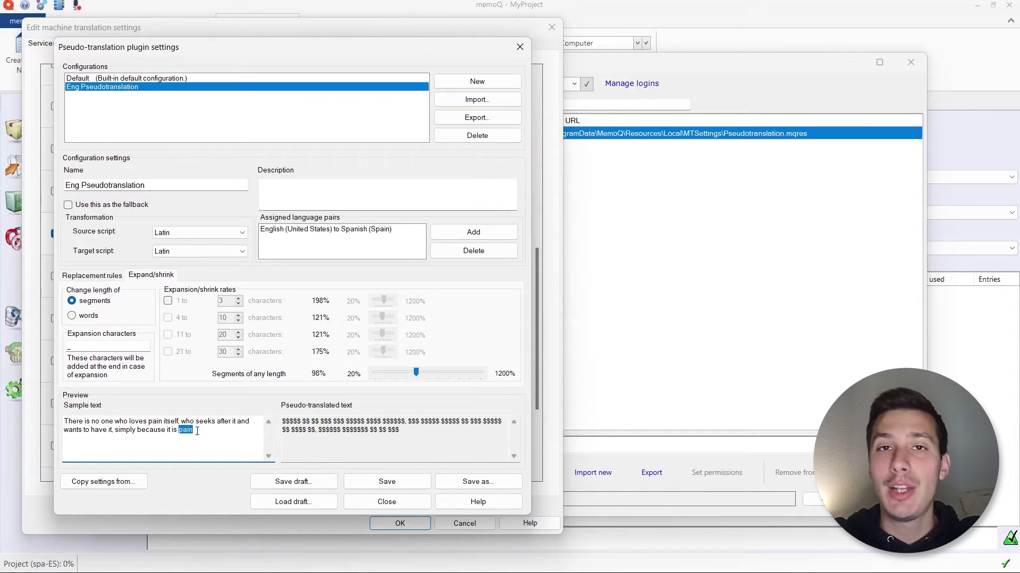
double_click(393, 431)
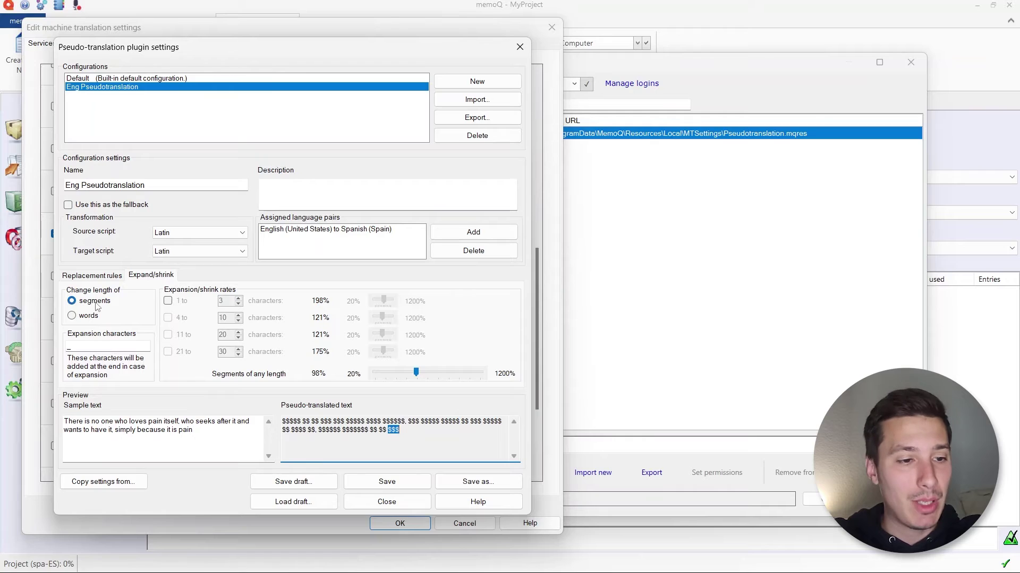
Step: Set Change length of to words, then view the rules that replace letters with $
click(72, 317)
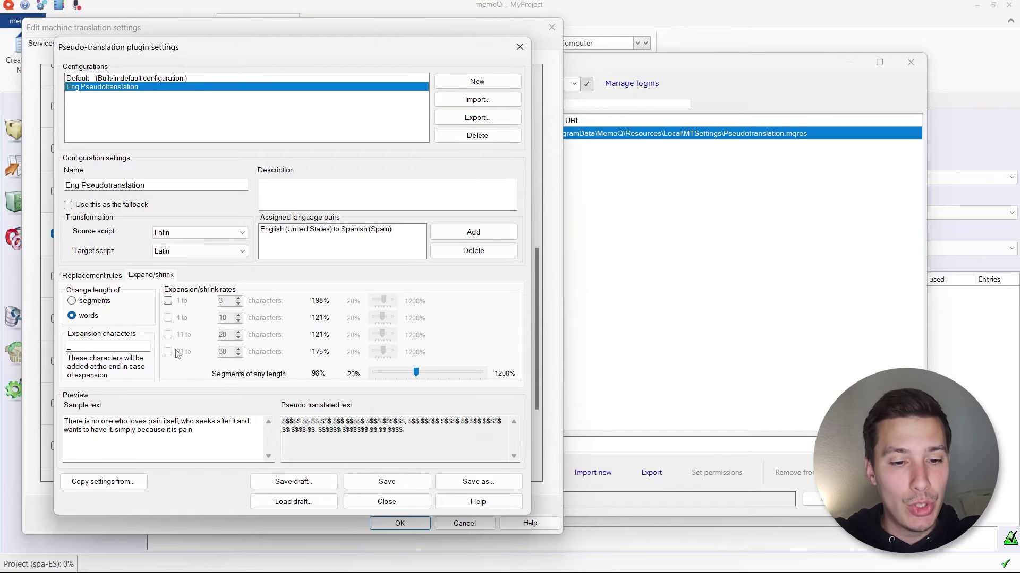
click(404, 429)
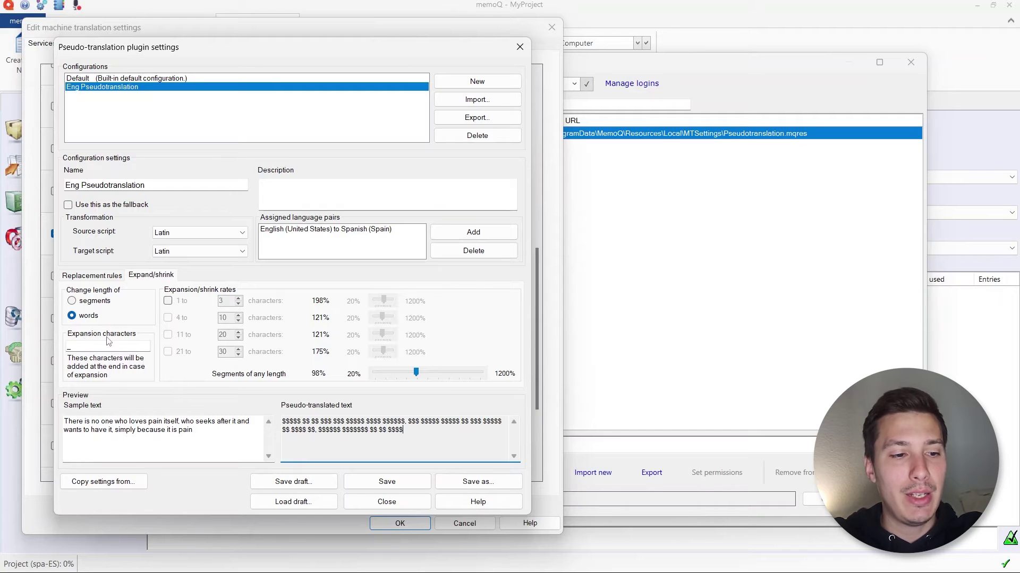
click(84, 347)
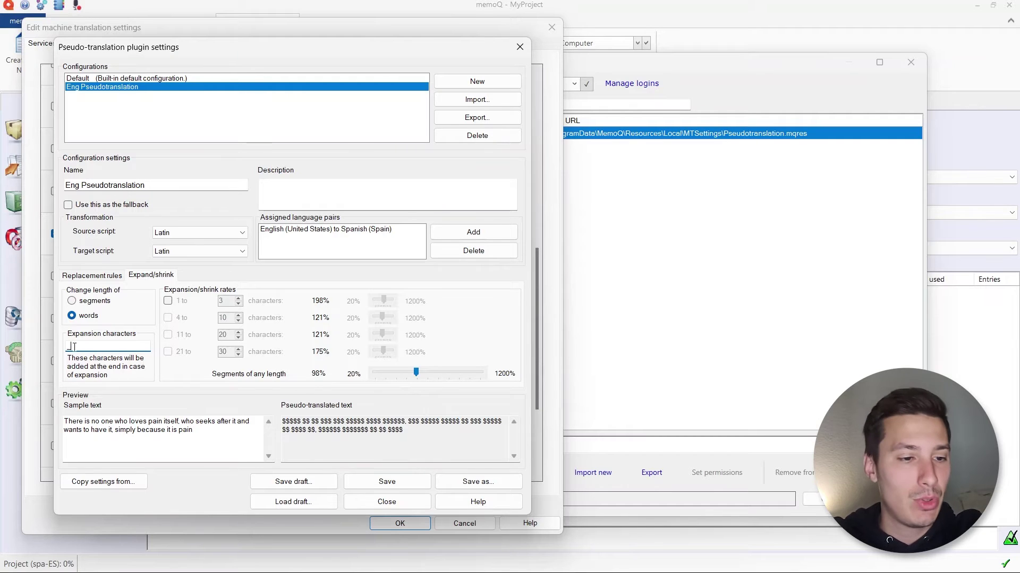
click(94, 277)
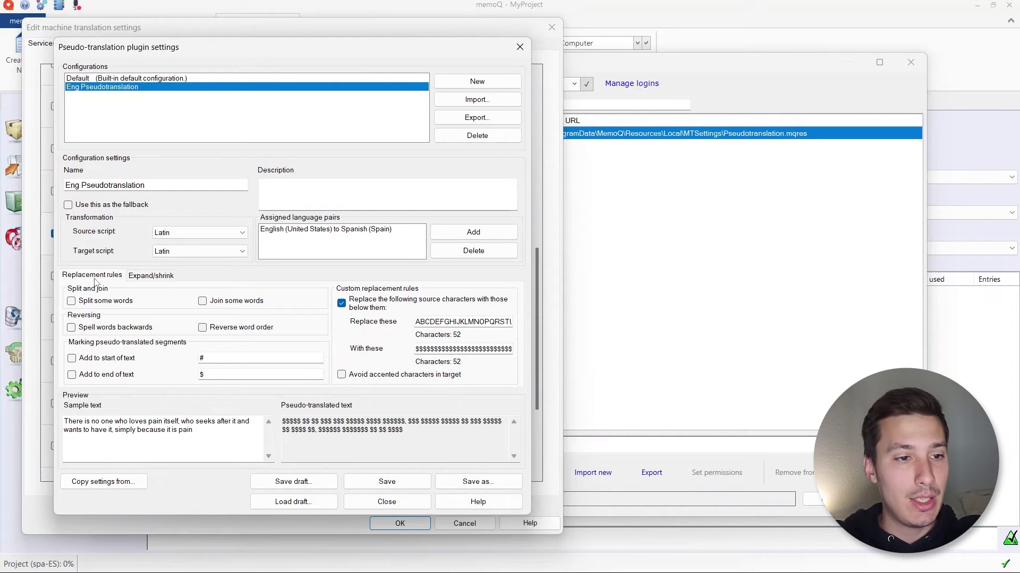
Step: Save Eng Pseudotranslation, compare it with Default's start/end markers, then close the plugin settings
click(391, 485)
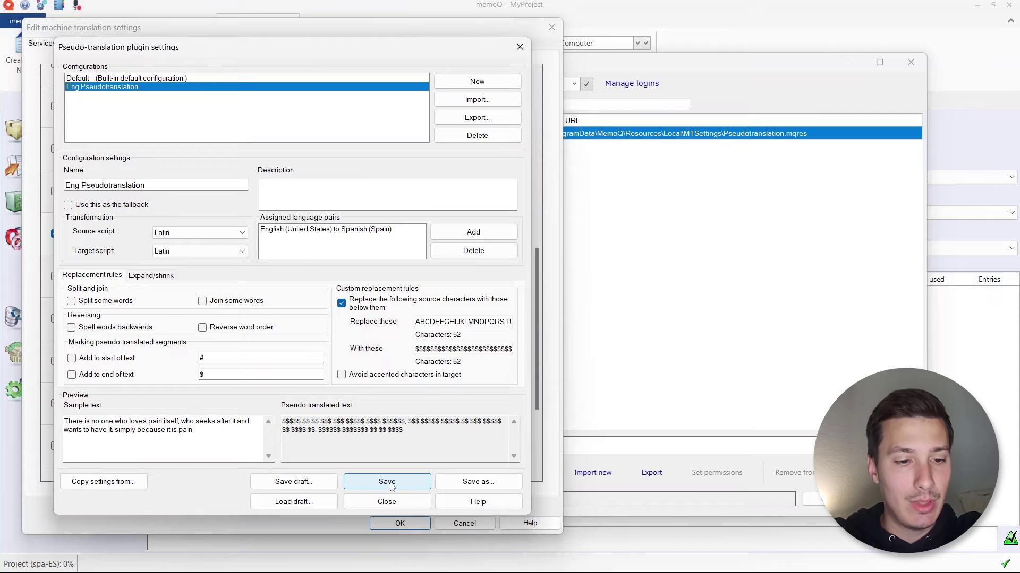
click(97, 80)
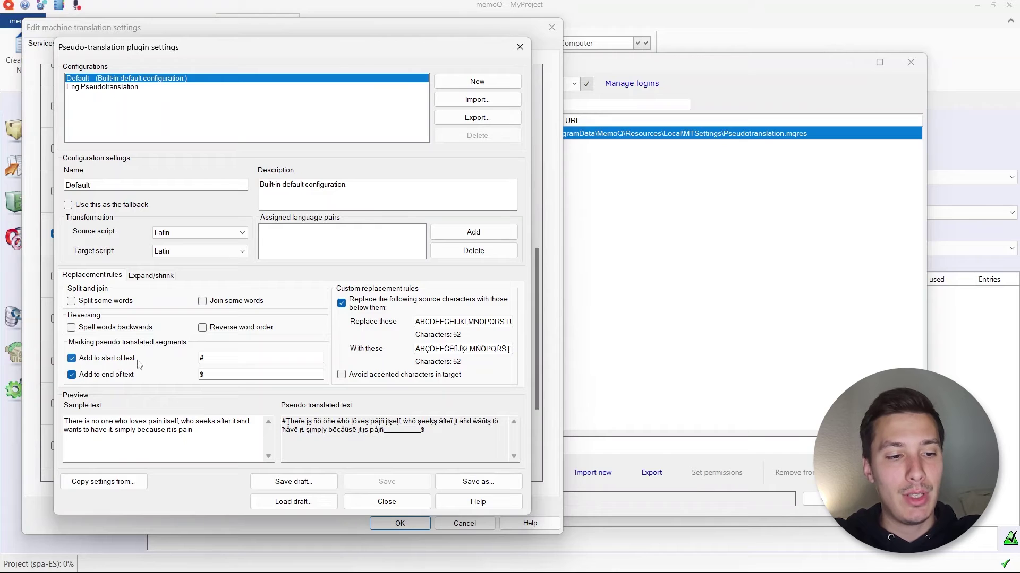
click(225, 358)
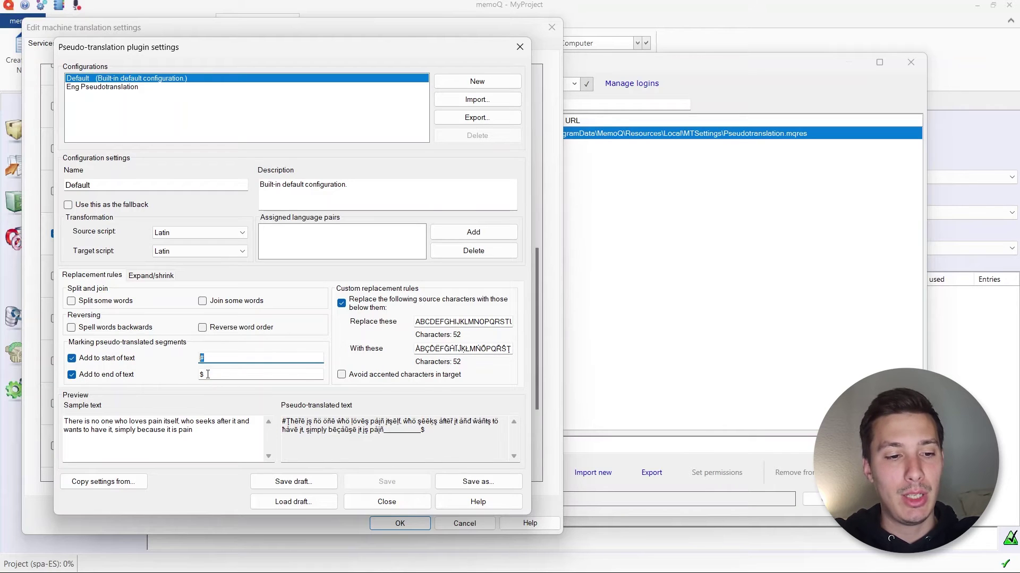
key(Tab)
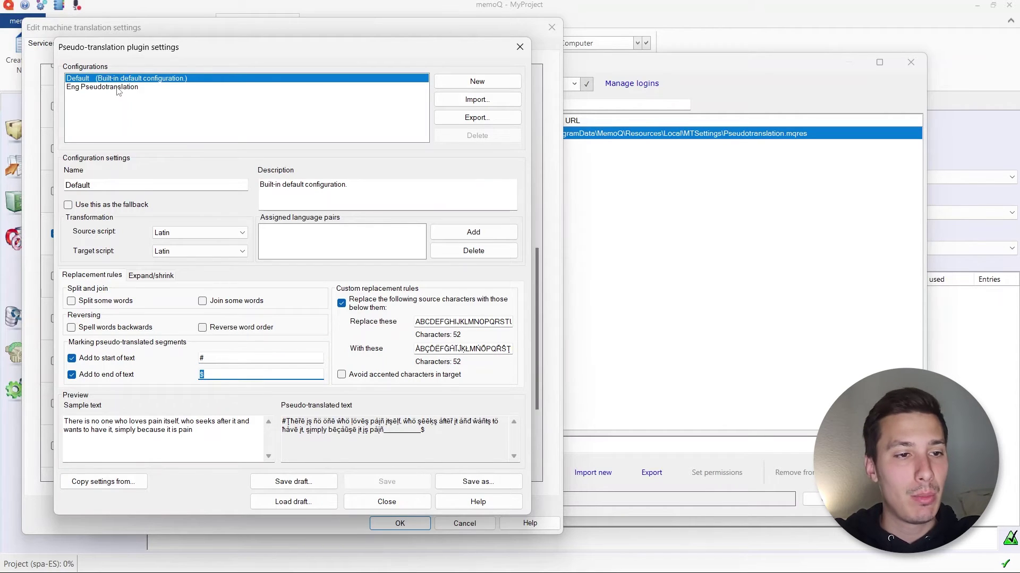
click(117, 88)
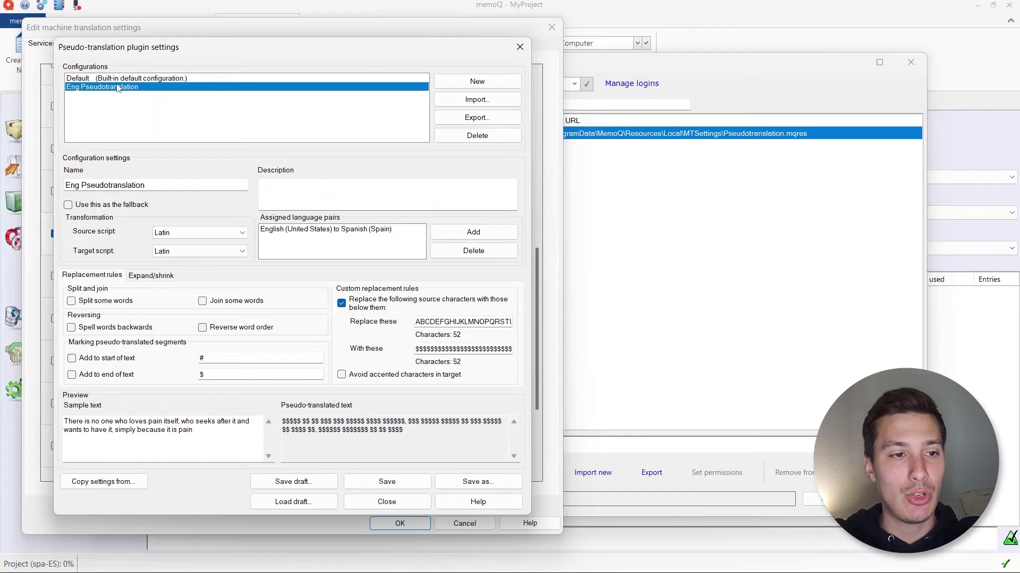
click(118, 79)
click(117, 88)
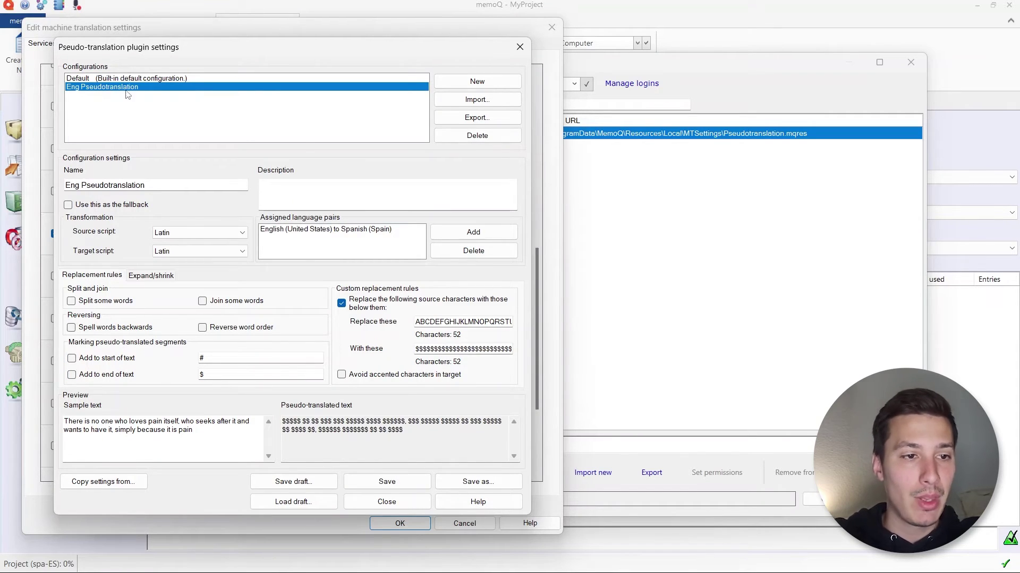
click(383, 502)
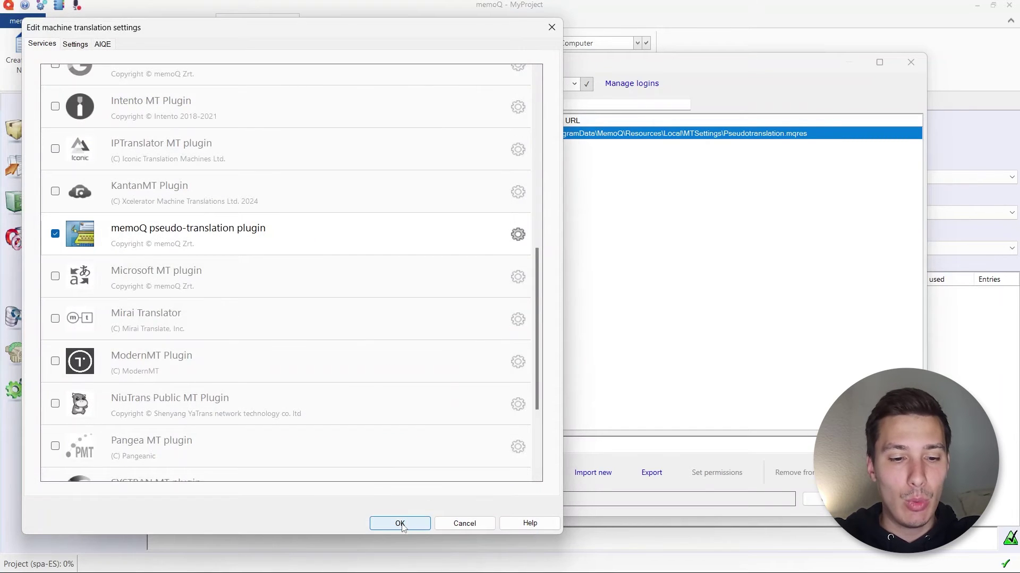
Step: Close the machine translation settings and Resource console, returning to the project's documents
click(400, 524)
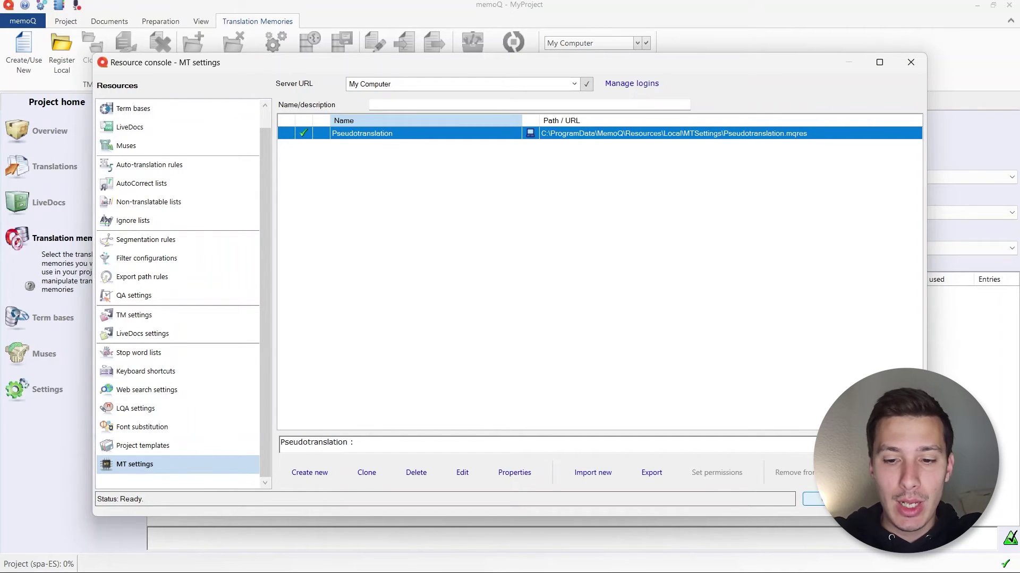
click(811, 499)
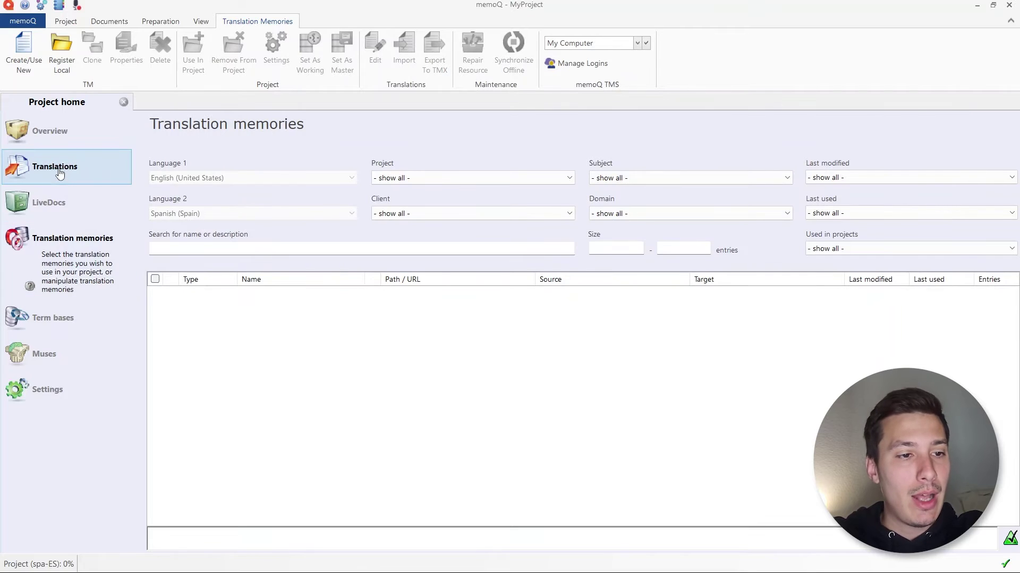
click(59, 173)
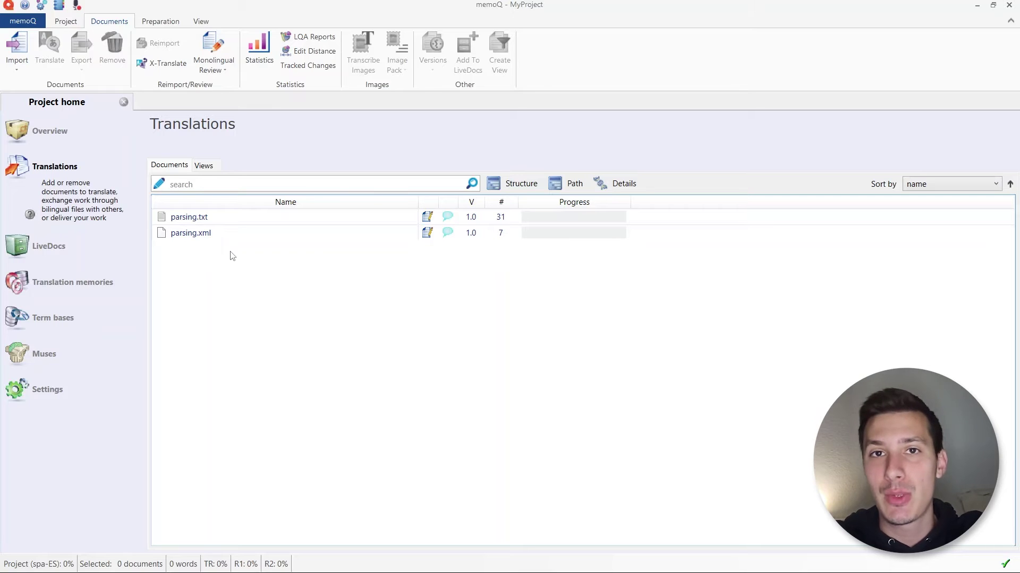
Step: Start Pre-Translate for parsing.txt and parsing.xml and go to the project's MT settings
click(197, 216)
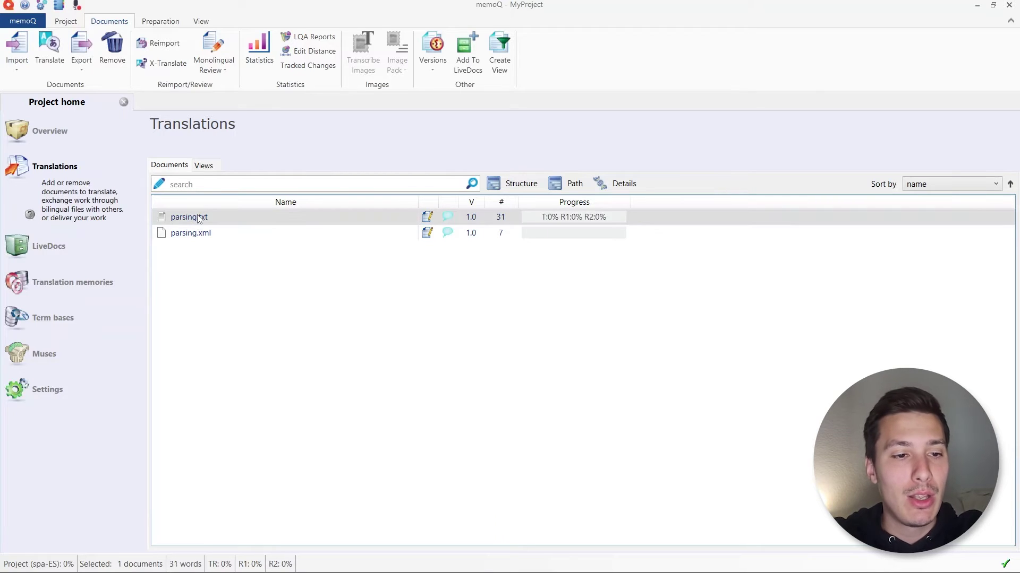
key(ctrl+a)
right_click(199, 220)
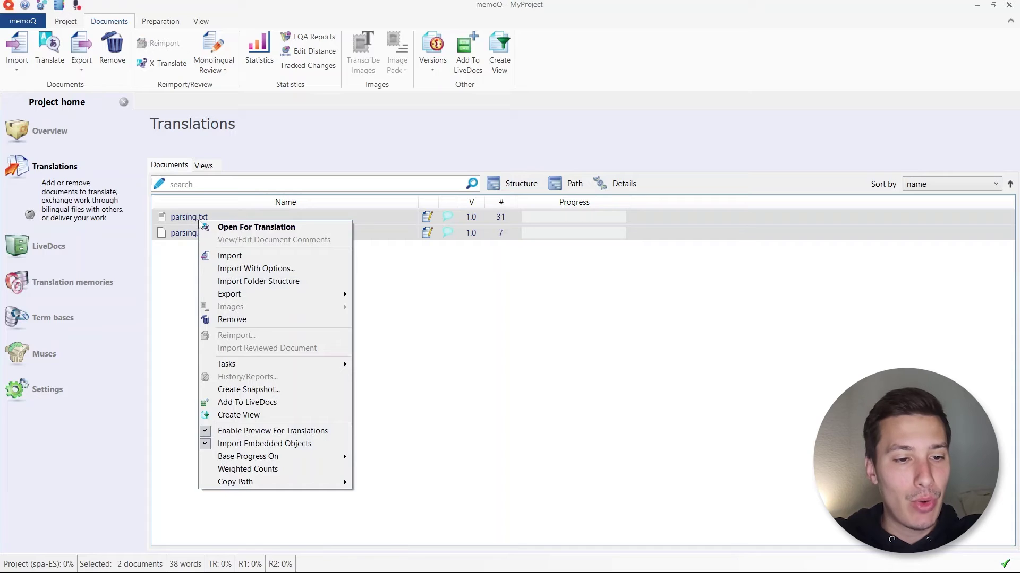
mouse_move(292, 366)
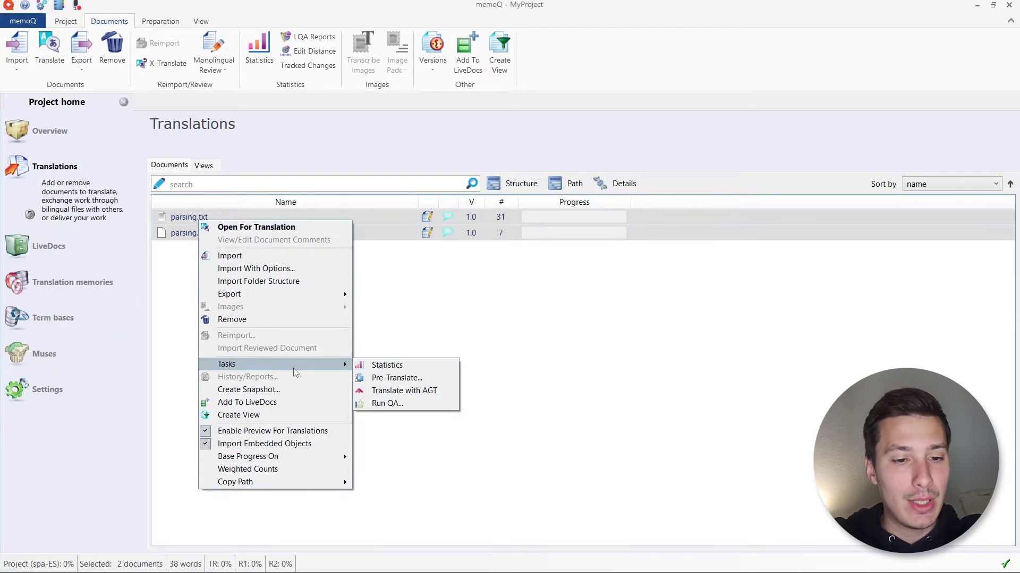
click(412, 382)
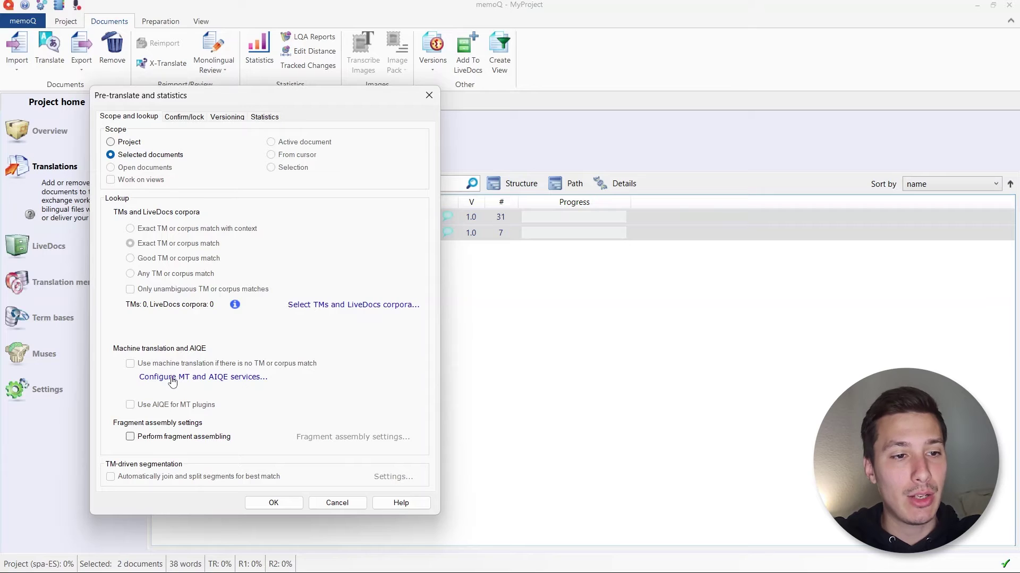
click(205, 378)
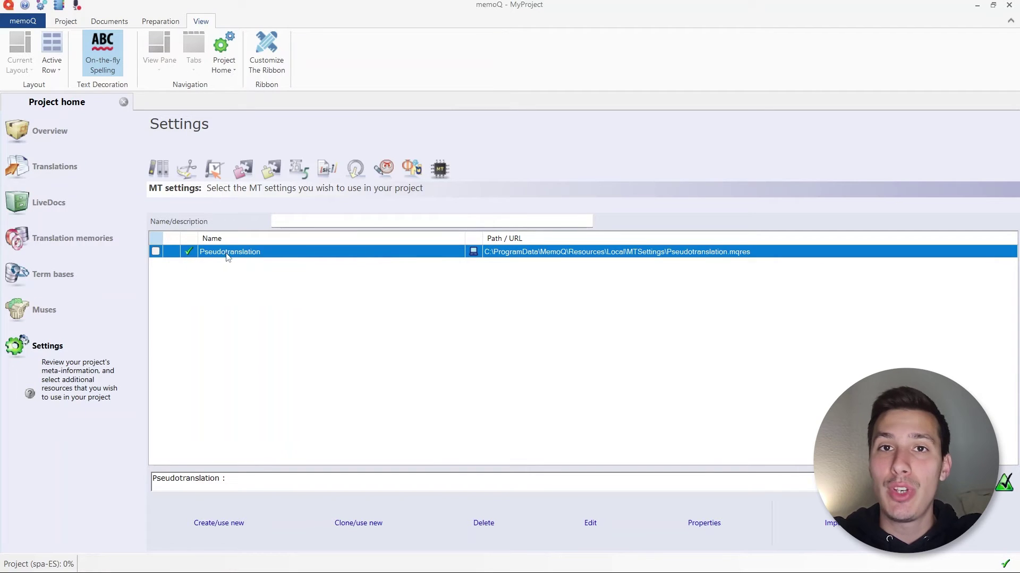
Step: Add Pseudotranslation to the project and reopen Pre-Translate for both parsing documents
click(156, 252)
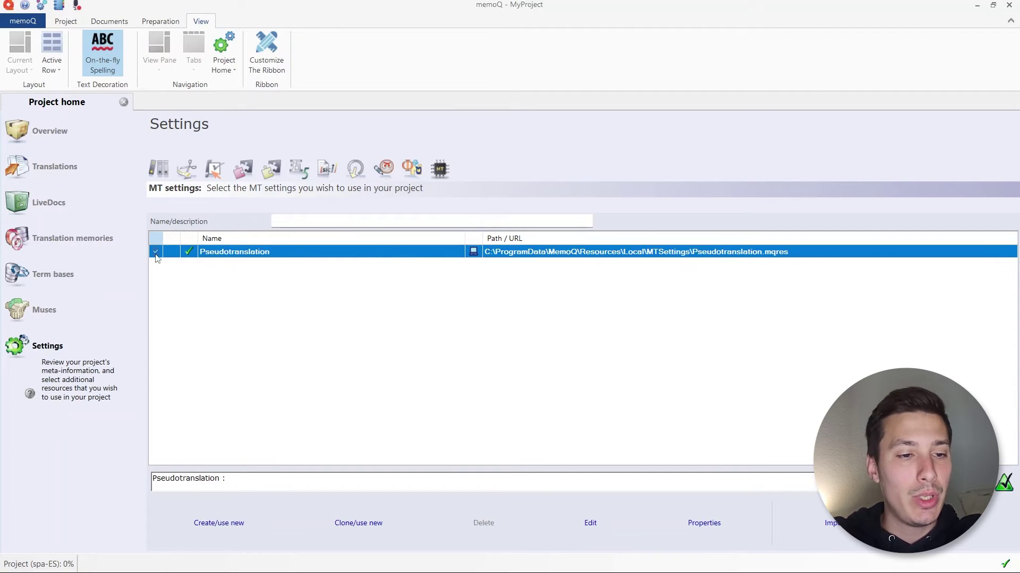
click(49, 174)
right_click(212, 225)
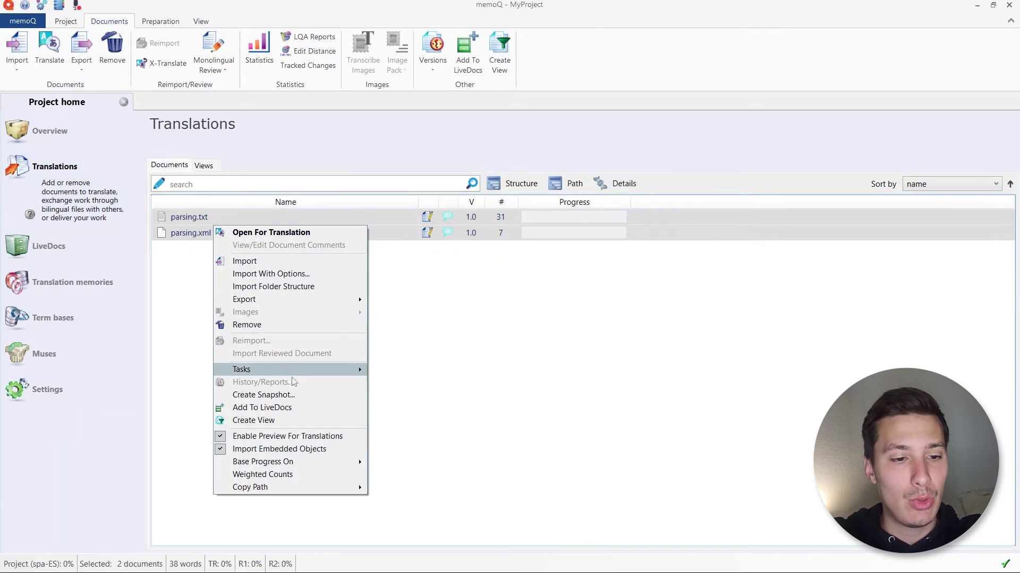
mouse_move(292, 374)
click(407, 383)
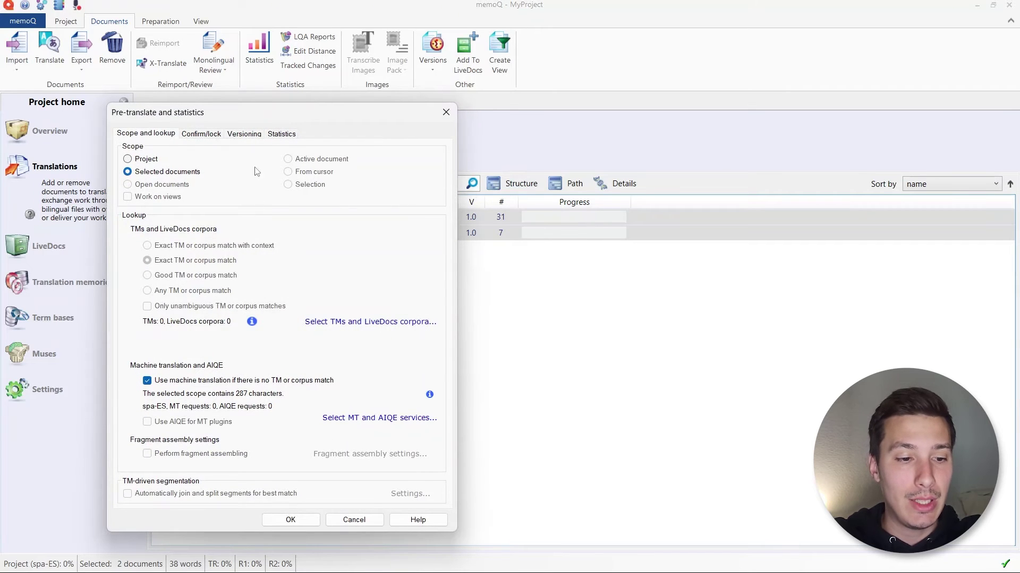
drag(250, 113, 263, 84)
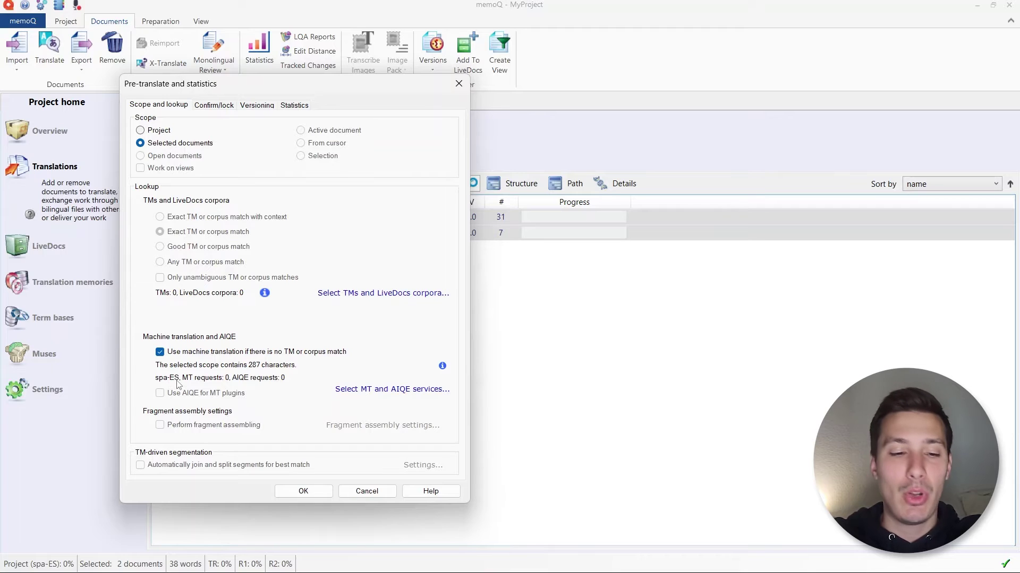
Step: Choose the memoQ pseudo-translation plugin for Spanish (Spain) and run the pre-translation
click(376, 393)
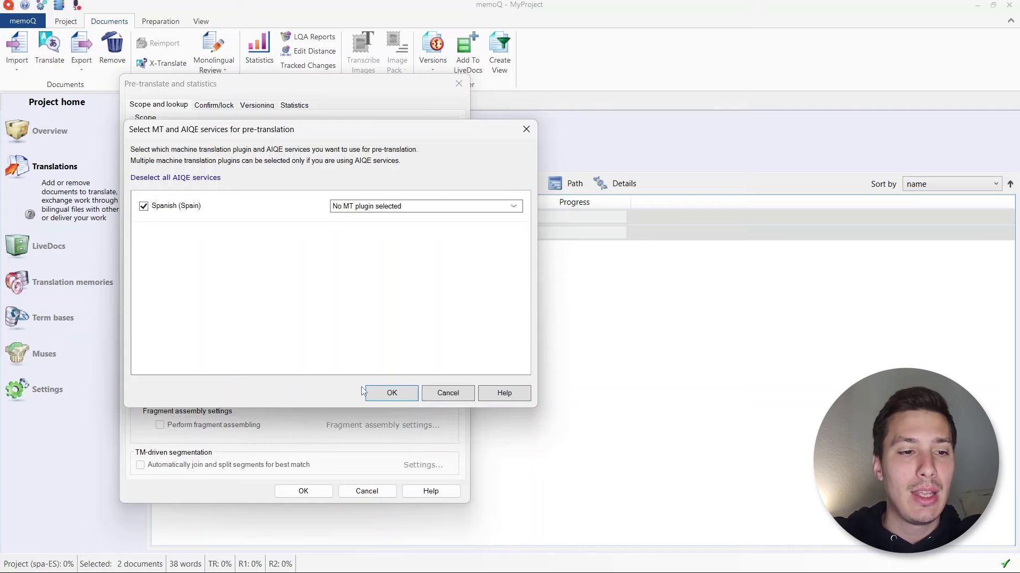
click(513, 209)
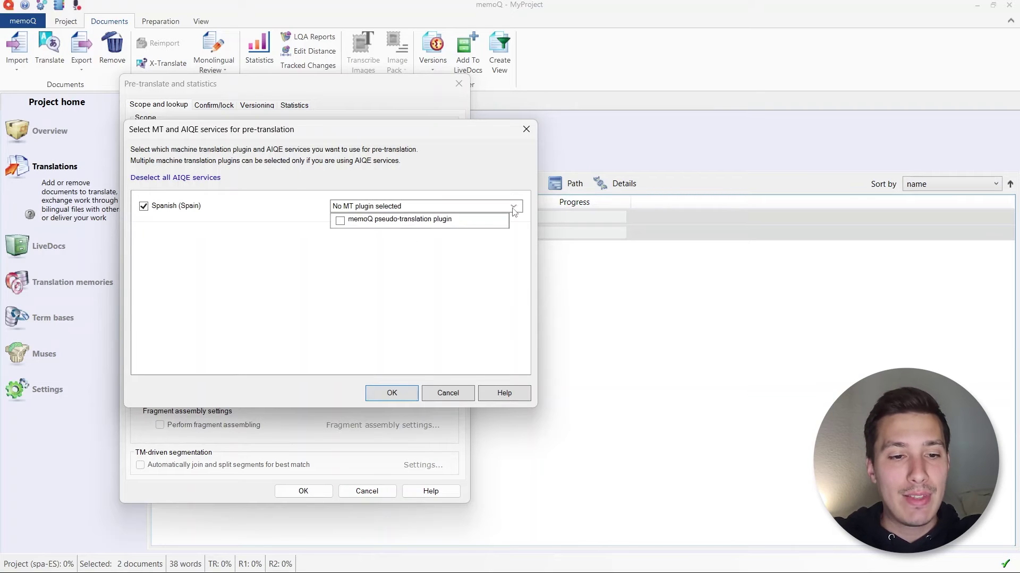
click(340, 221)
click(365, 318)
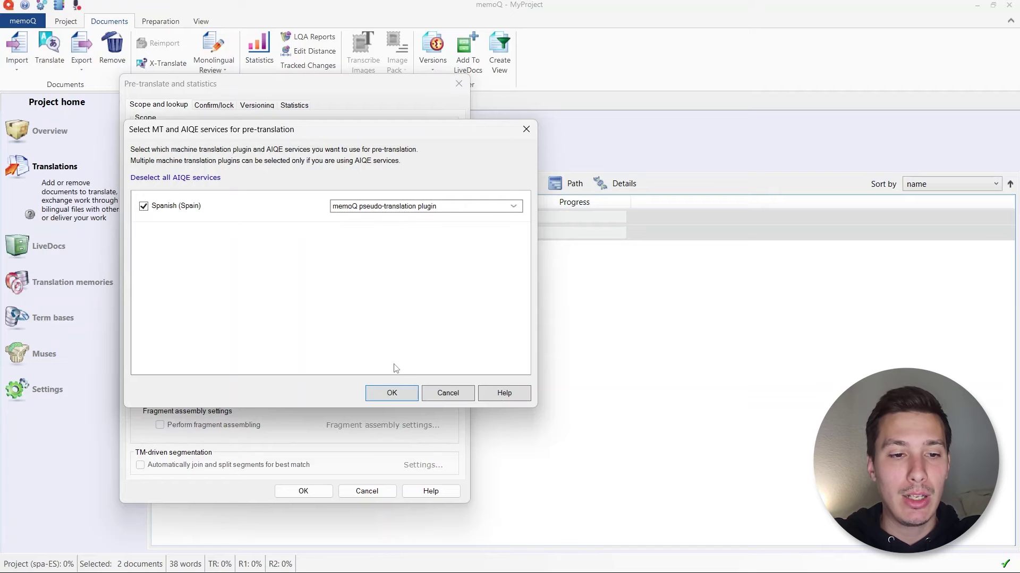
click(392, 394)
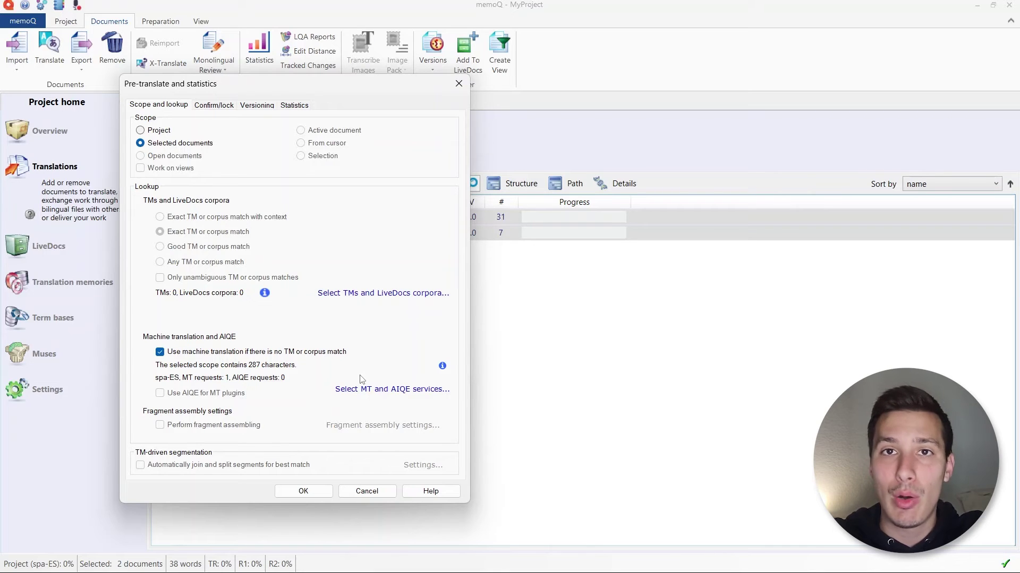
click(302, 492)
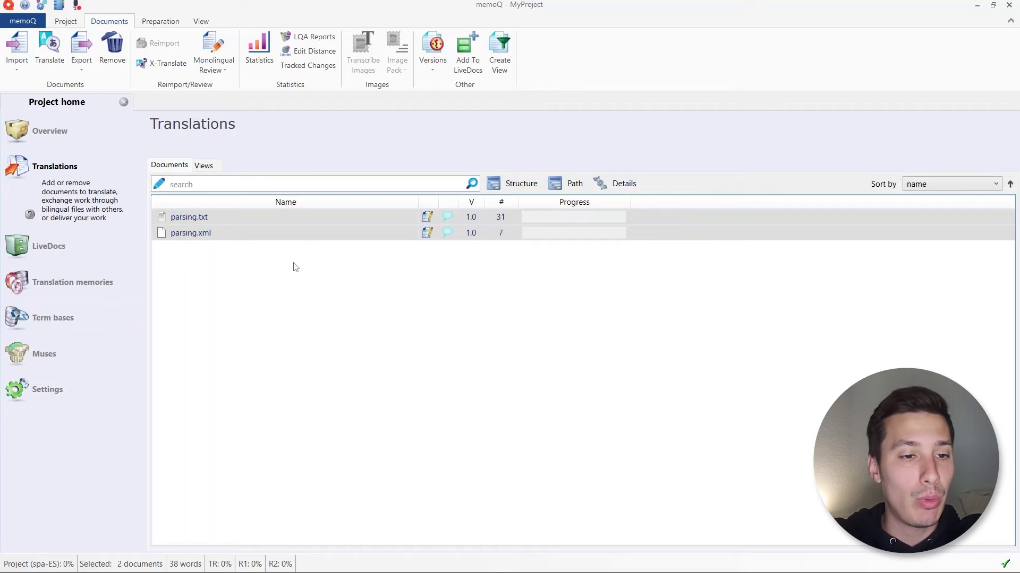
Step: Open parsing.xml, compare the source word 'course' with its $ target, and close it
click(194, 237)
double_click(194, 234)
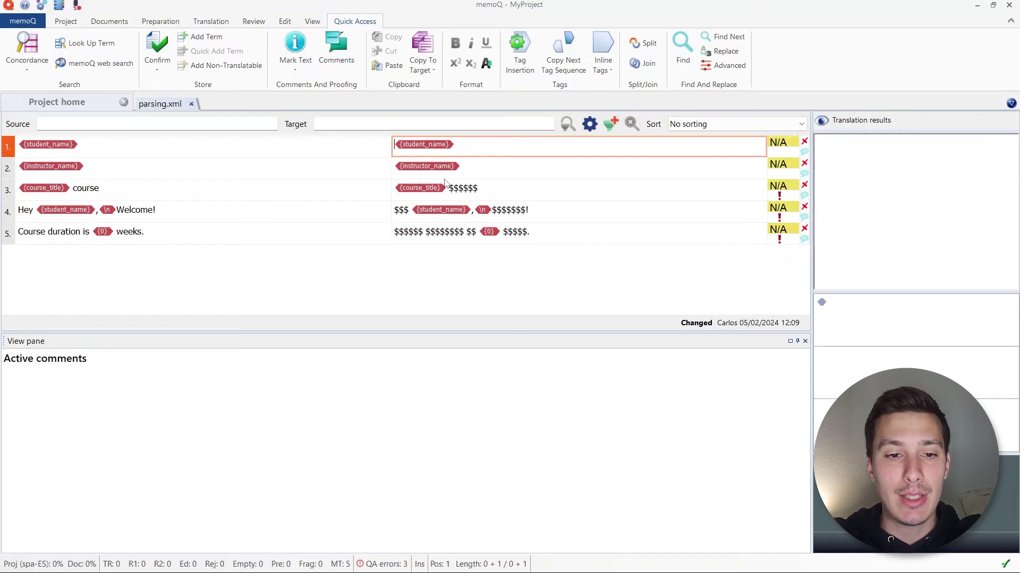
double_click(80, 189)
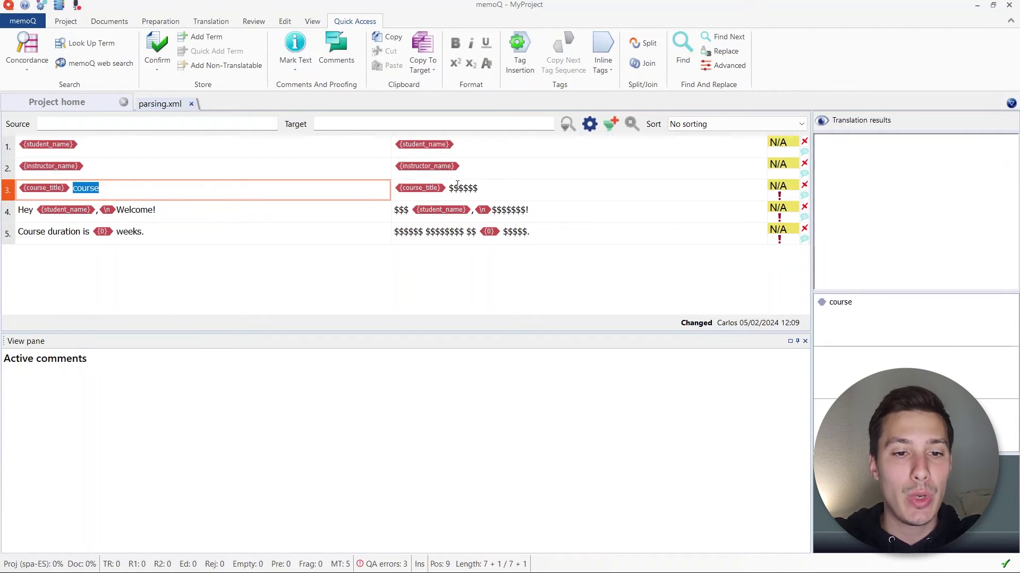
drag(453, 189, 486, 190)
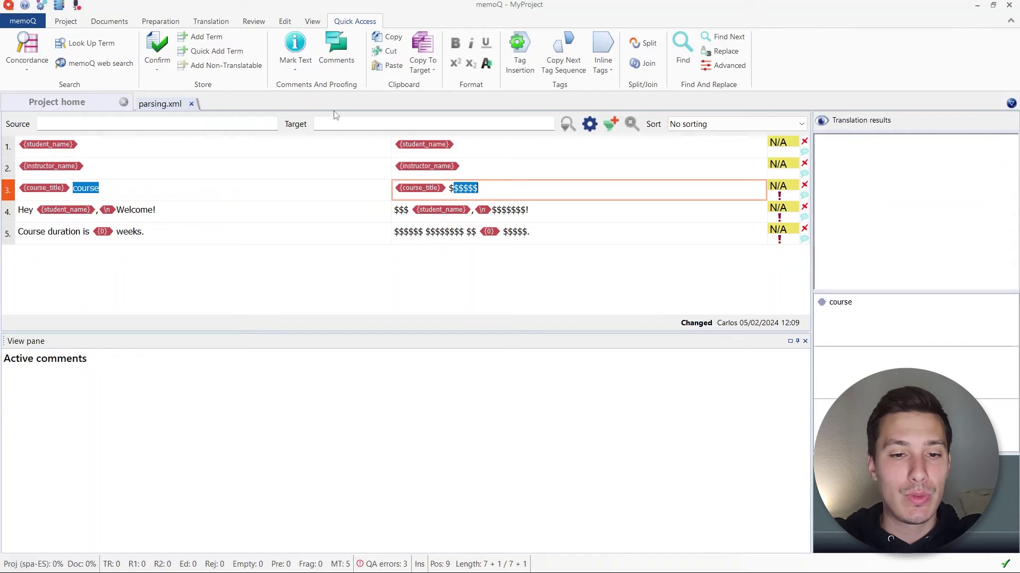
click(191, 104)
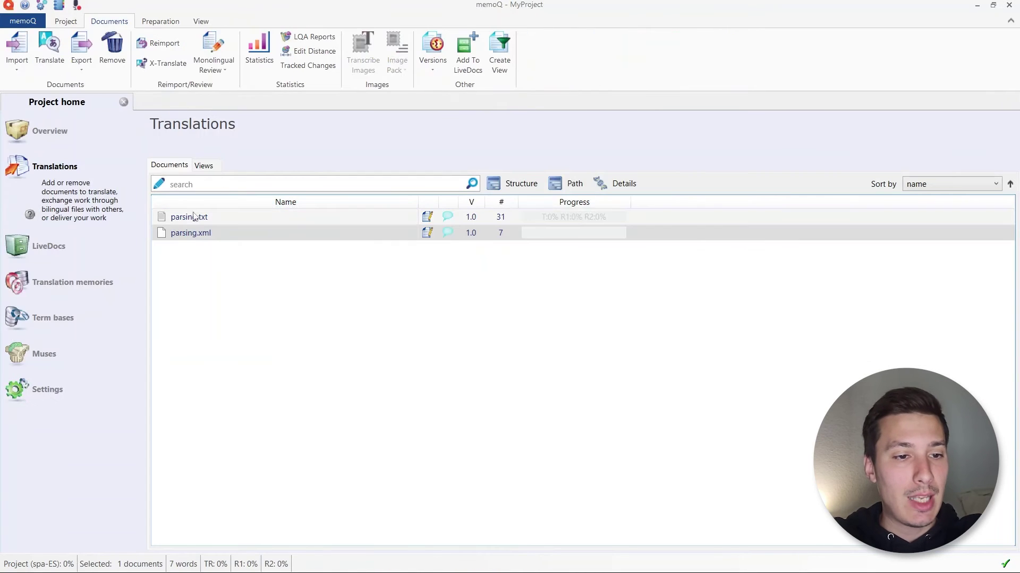
Step: Review parsing.txt's $-filled segments, then close the document
double_click(189, 220)
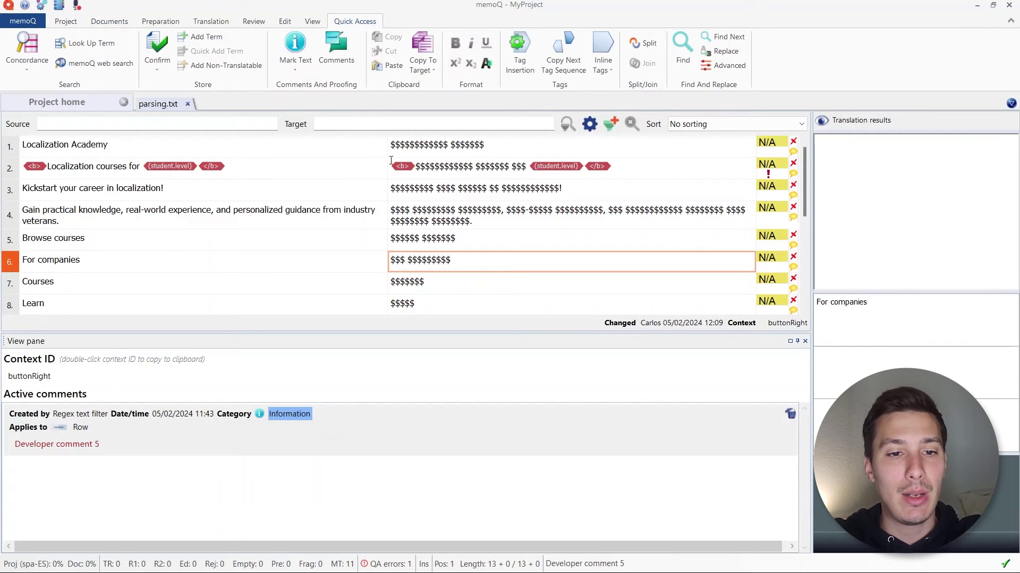
scroll(436, 174, down, 3)
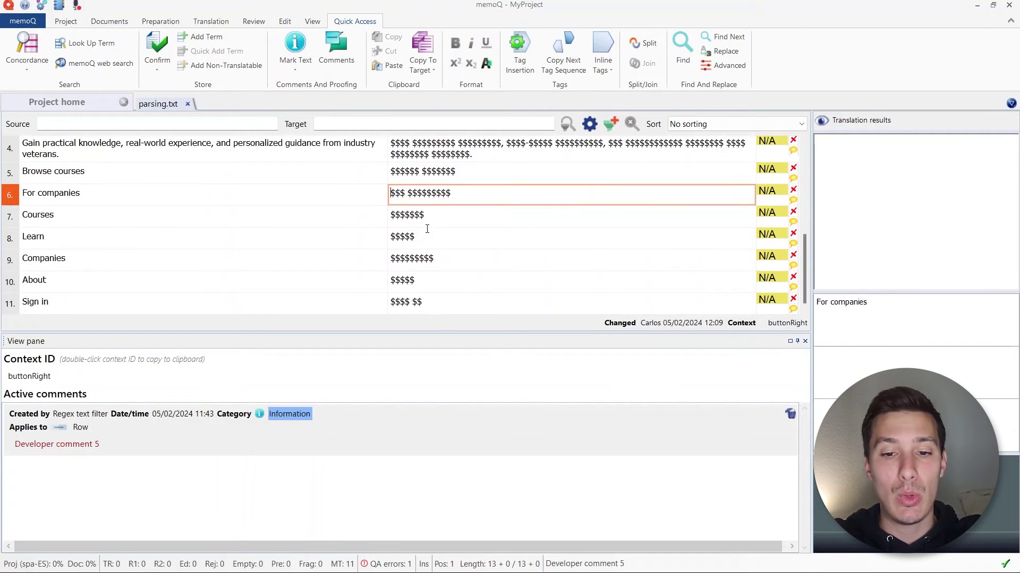
scroll(427, 229, up, 3)
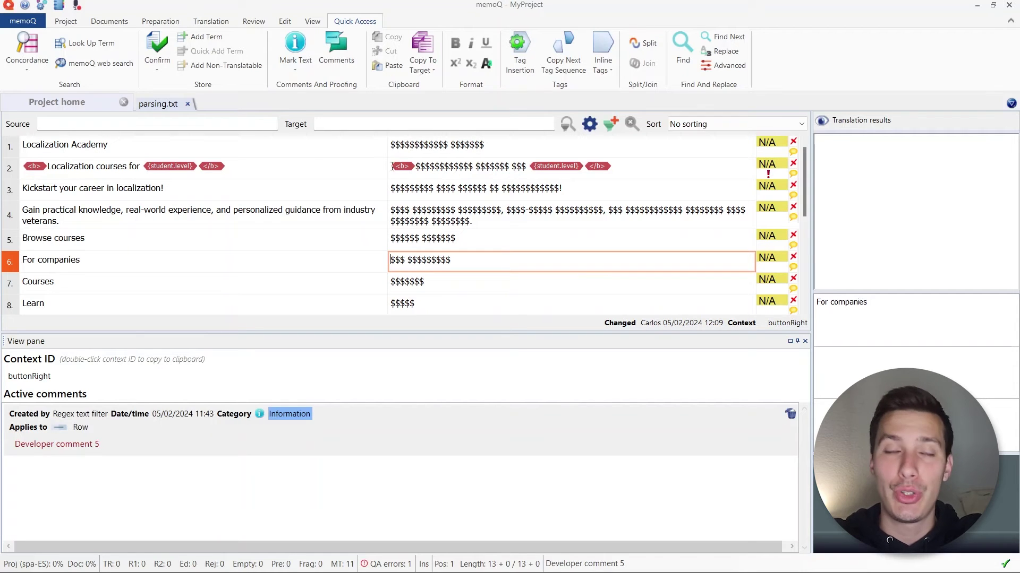
click(188, 104)
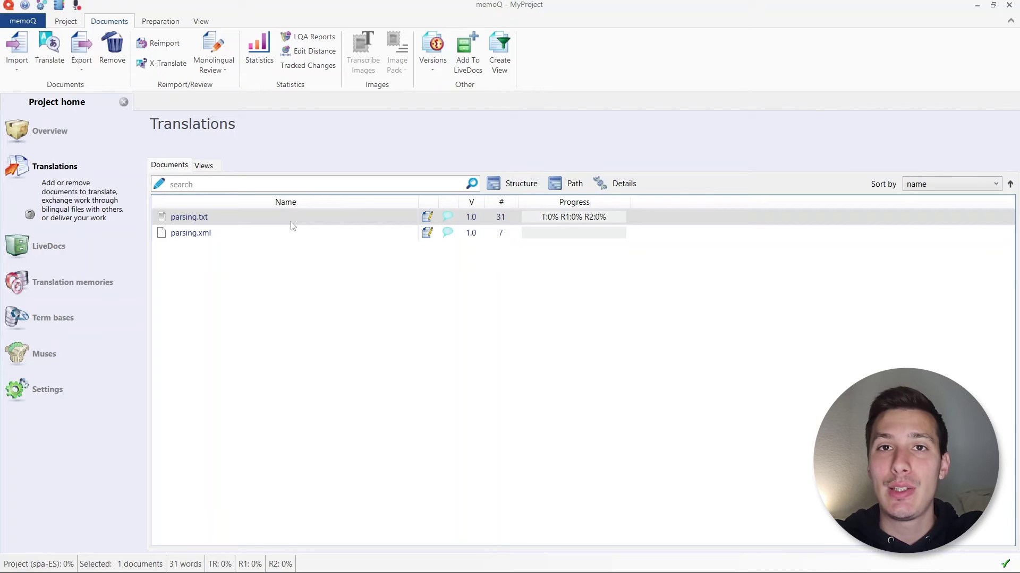
Step: Export both documents via Export (Choose Path) with Export all selected files here ticked
click(198, 232)
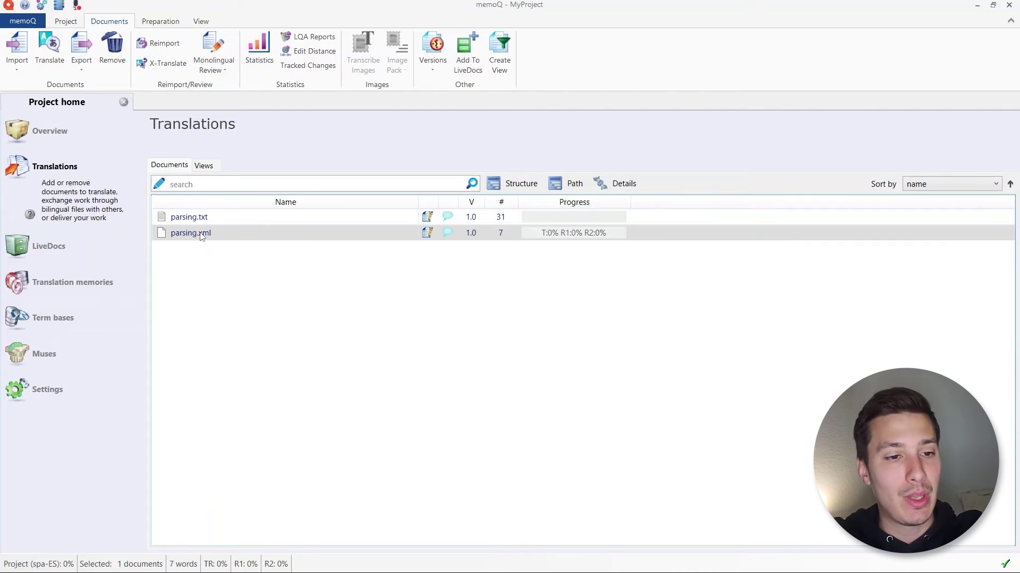
key(ctrl+a)
right_click(197, 232)
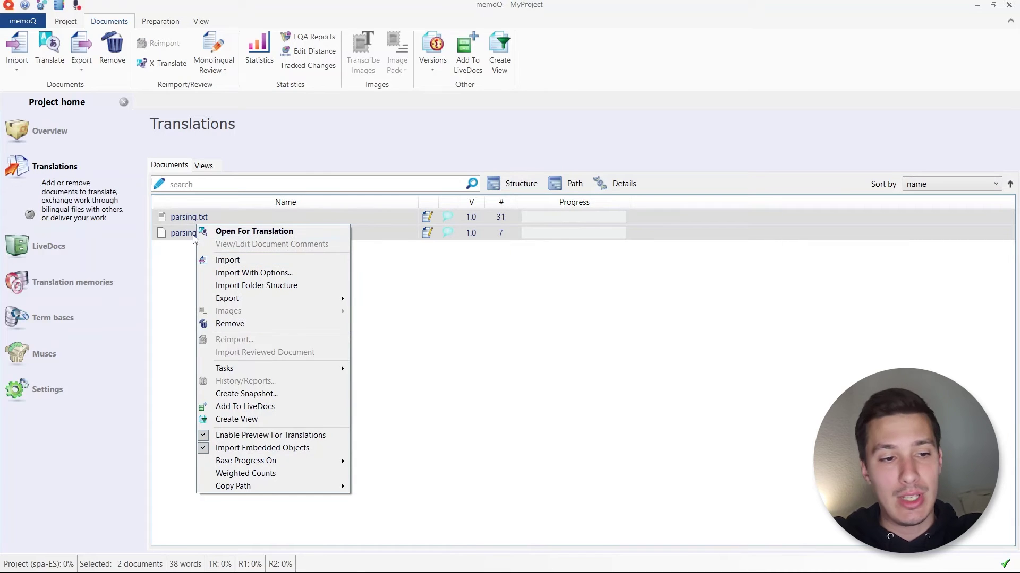
mouse_move(242, 300)
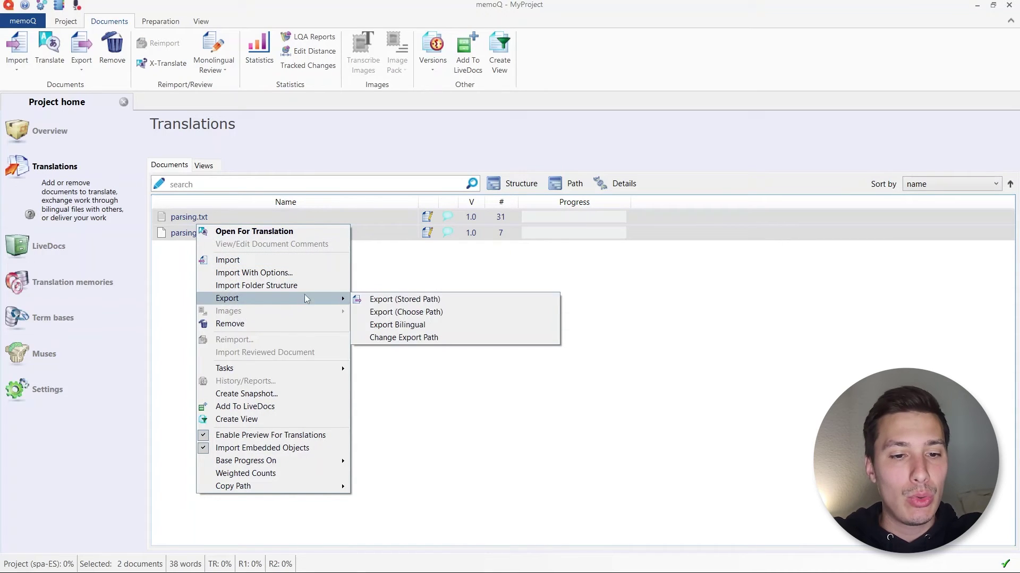
click(408, 314)
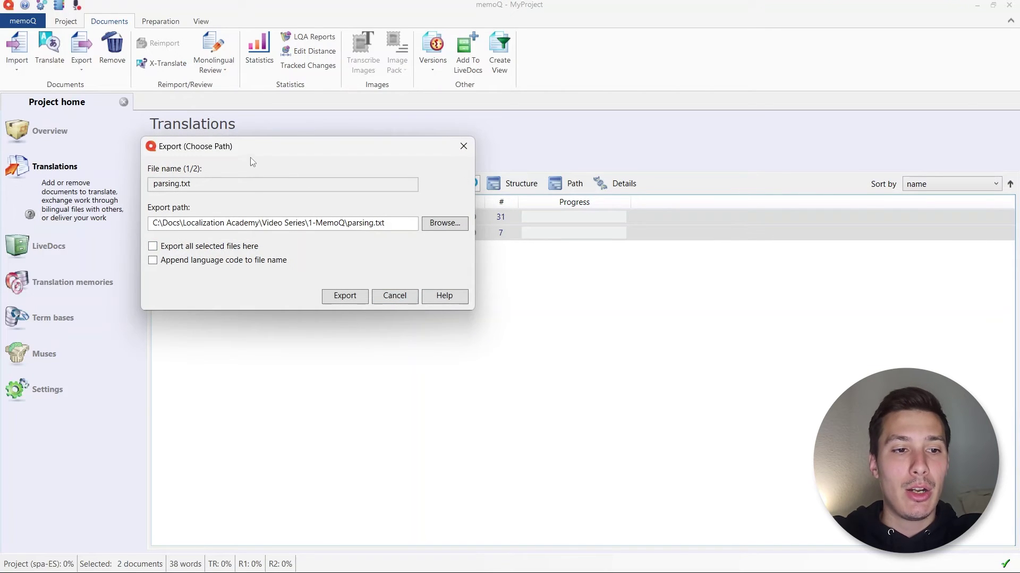
drag(252, 158, 292, 177)
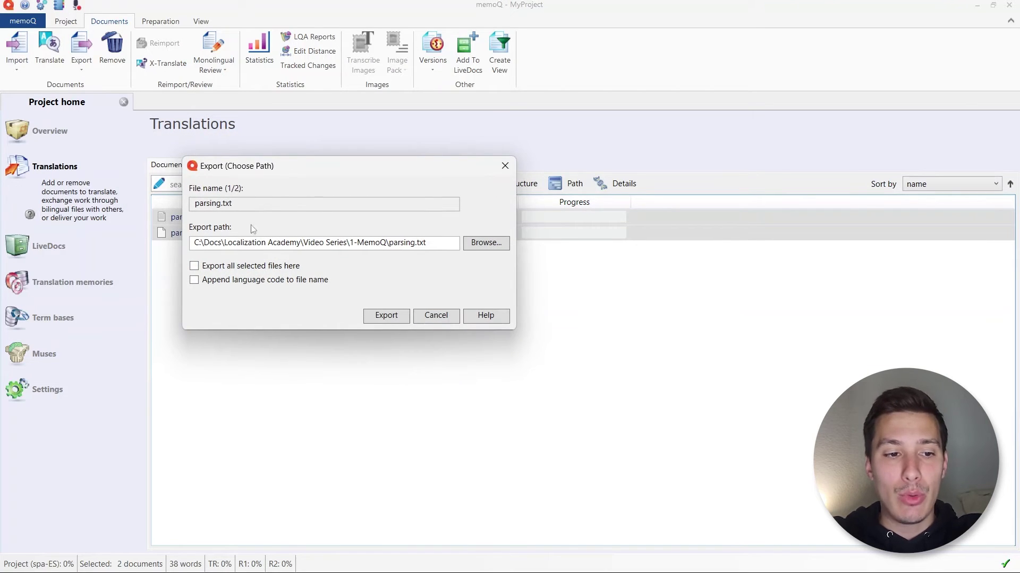
click(213, 271)
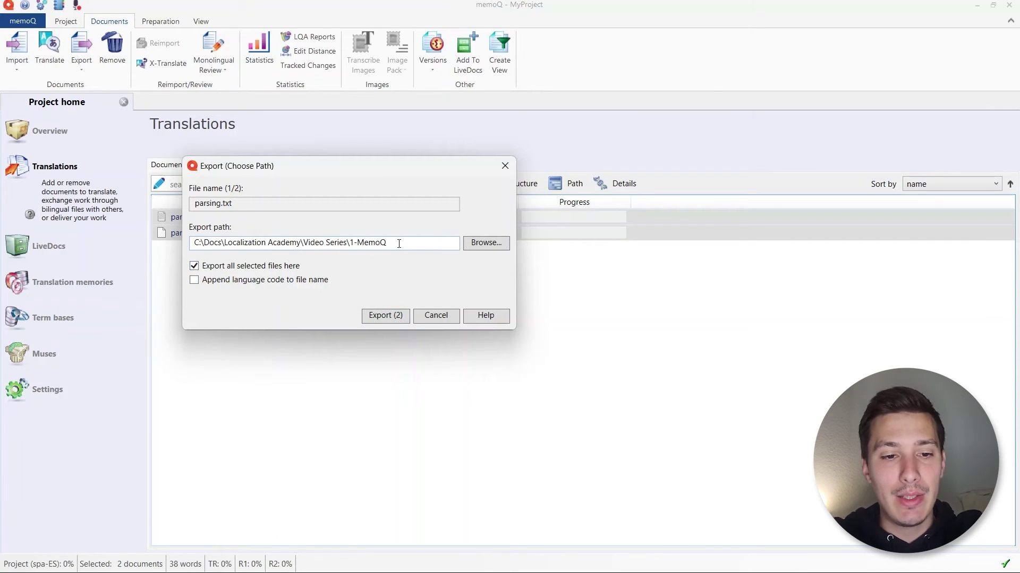
Step: In FreeCommander XE, create a new folder named Pseudo and open it
key(alt+Tab)
key(alt+Tab)
key(alt+Tab)
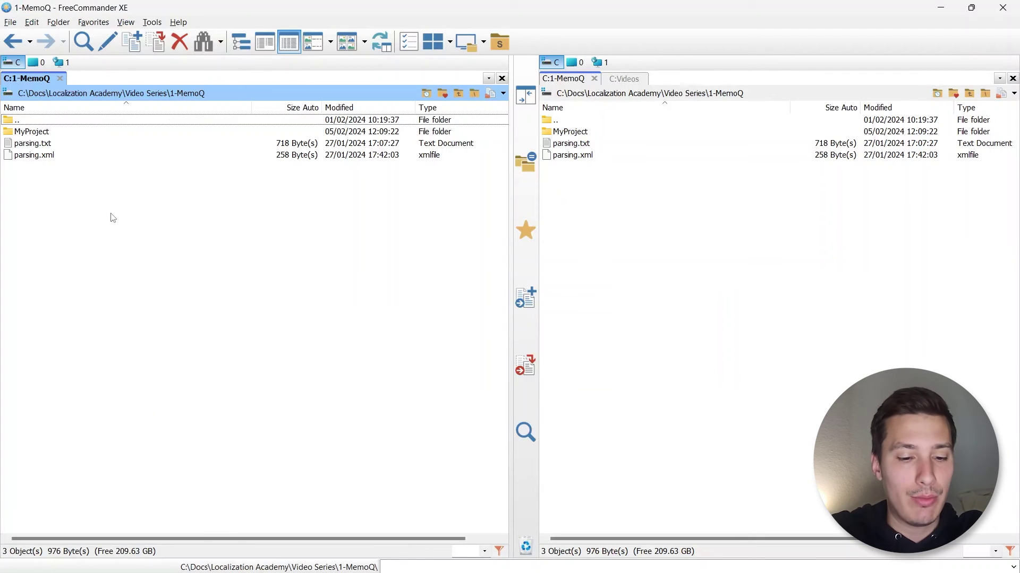
key(F7)
text(Pseudo)
key(Return)
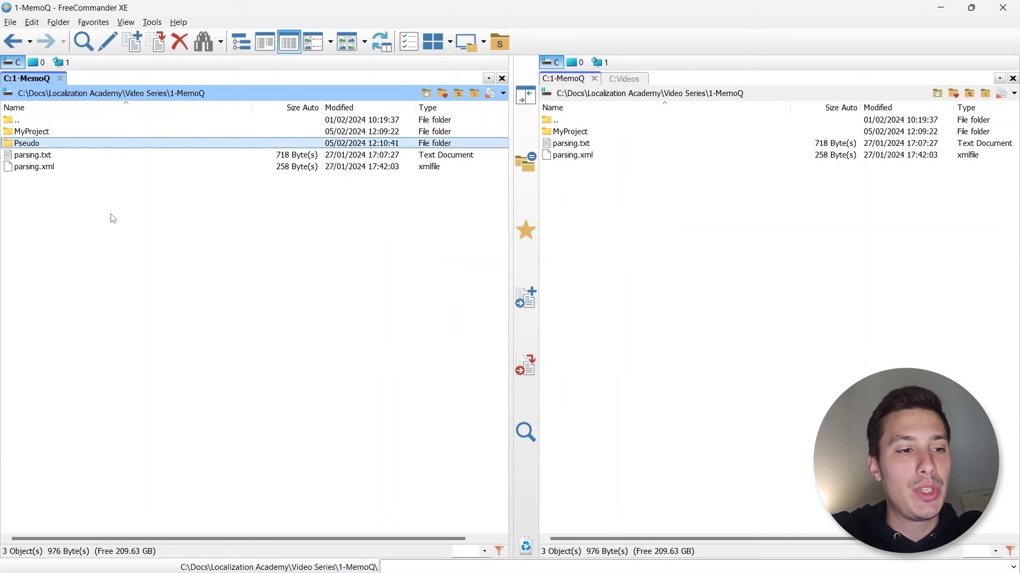
key(Return)
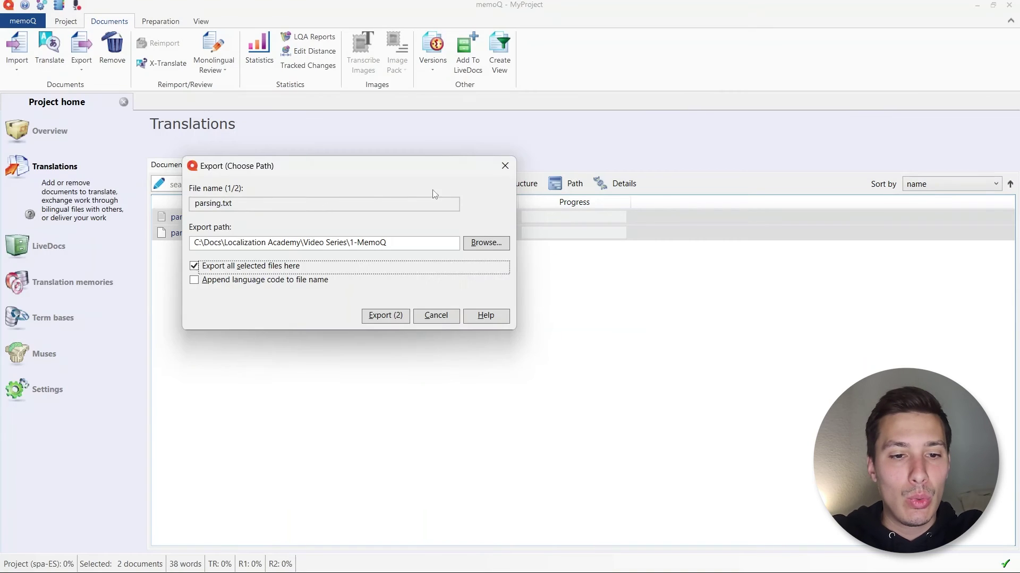
Step: Set the export destination to the Pseudo folder and export both documents there
click(485, 243)
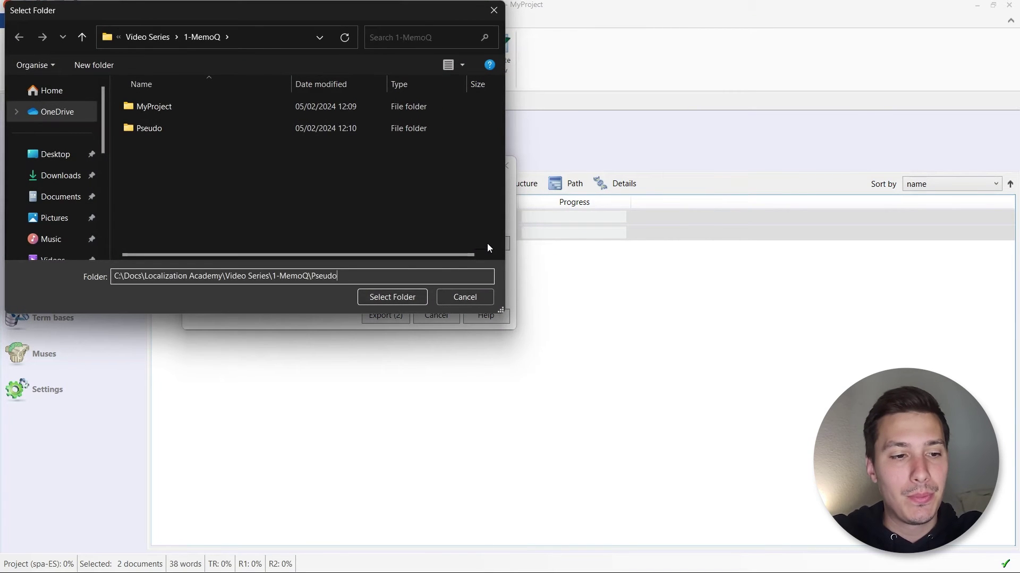
key(Return)
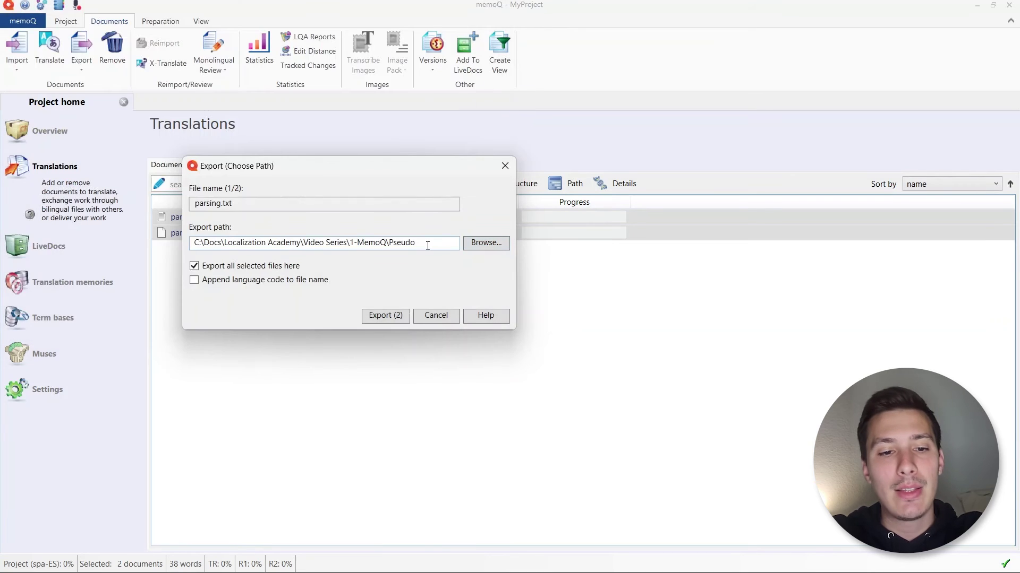
click(427, 245)
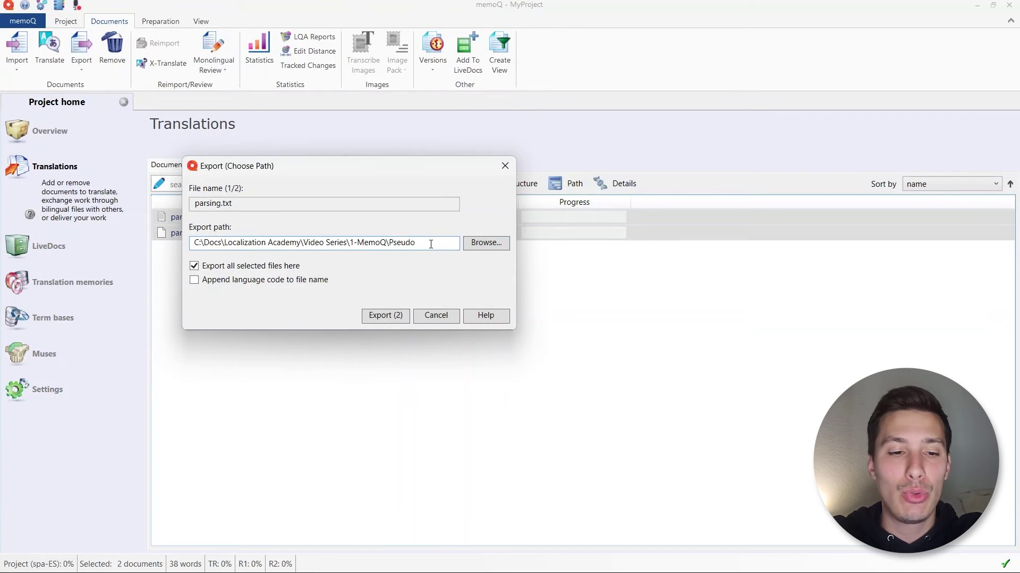
drag(428, 245, 207, 245)
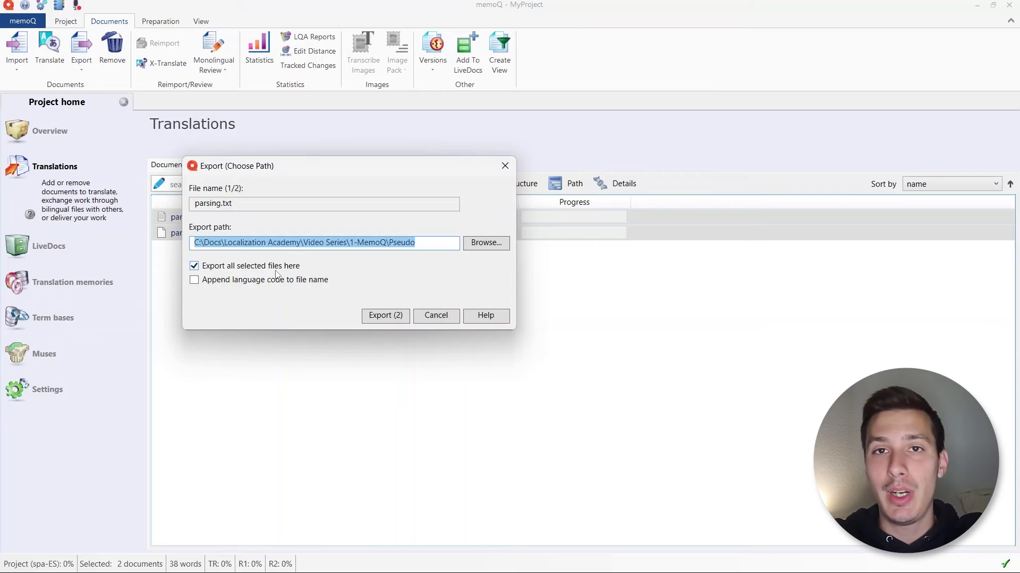
click(311, 272)
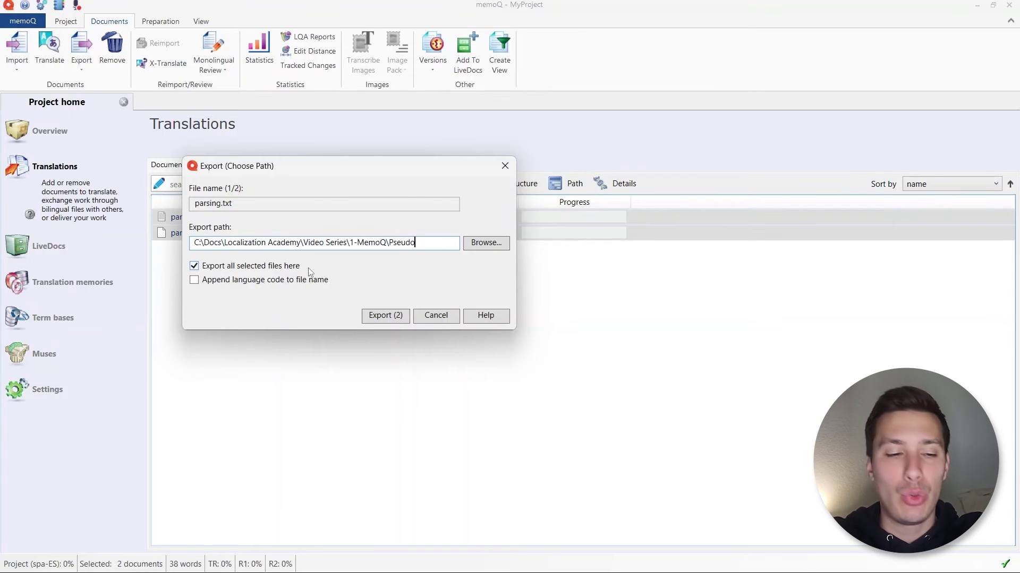
click(385, 316)
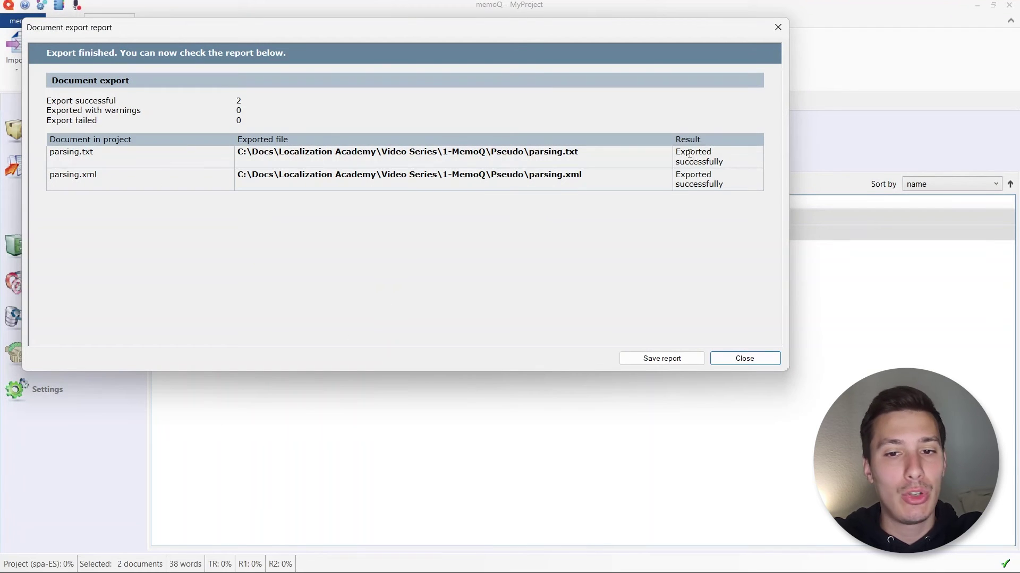
Step: Check the export report confirming both files reached Pseudo, then close it
drag(677, 153, 706, 216)
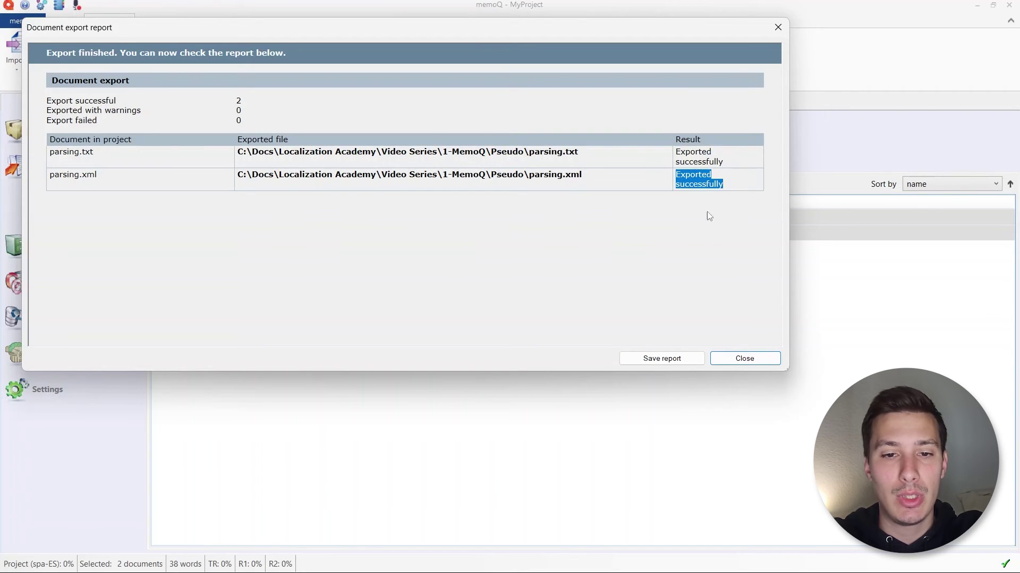
double_click(522, 176)
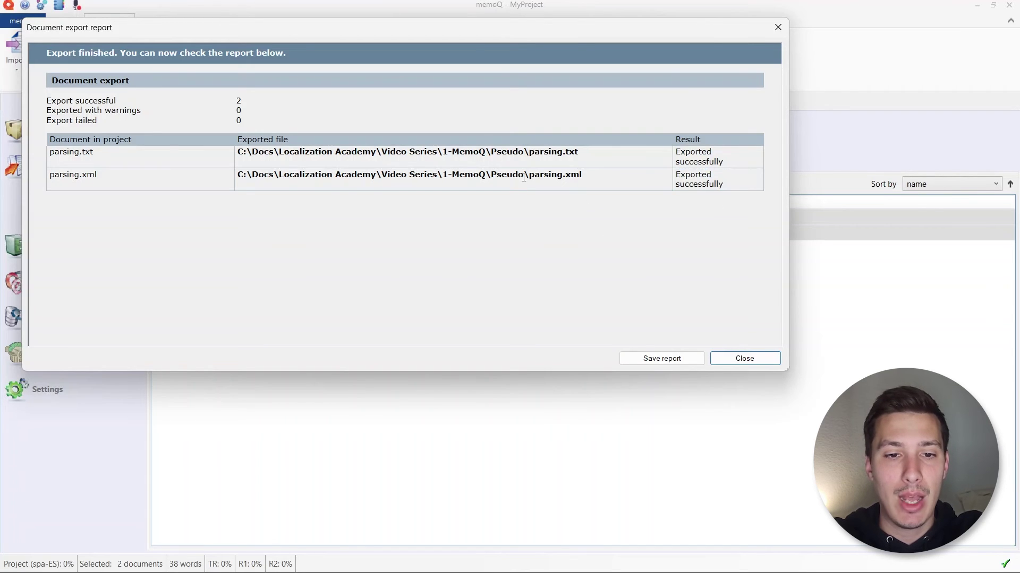
click(748, 362)
key(alt+Tab)
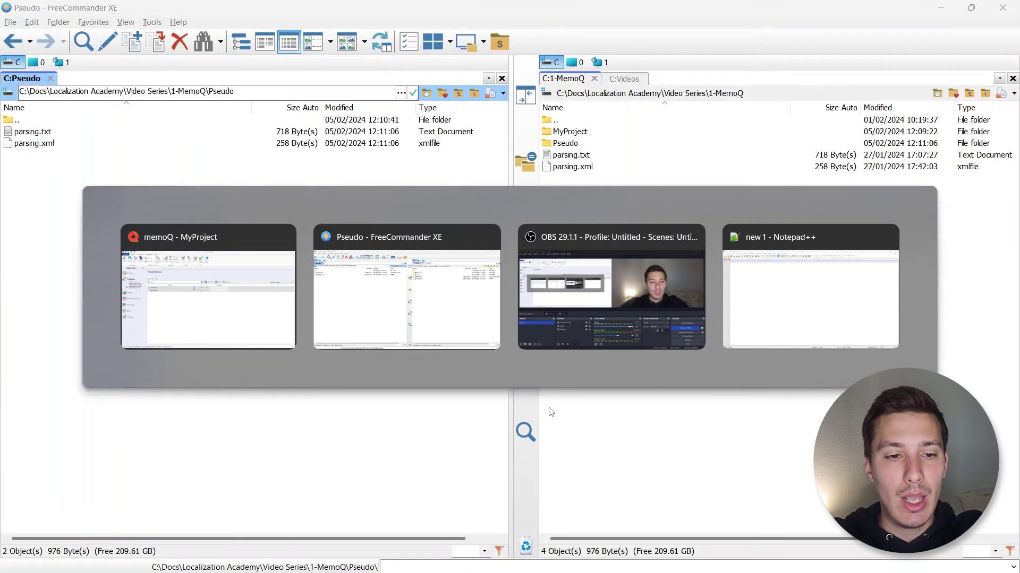
Step: Open the original parsing.txt and parsing.xml from the 1-MemoQ folder in Notepad++
click(234, 264)
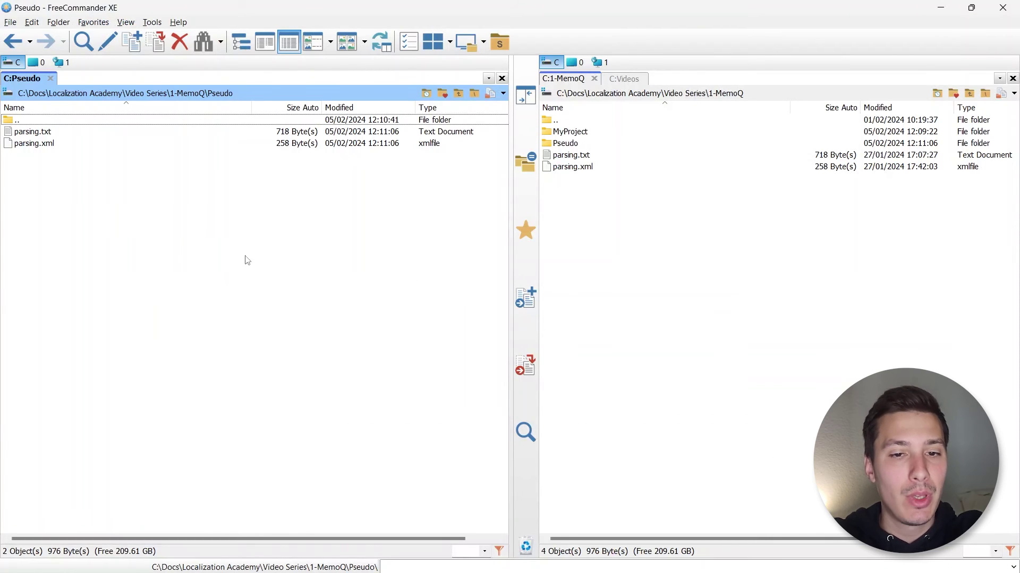
key(ctrl+Right)
double_click(59, 122)
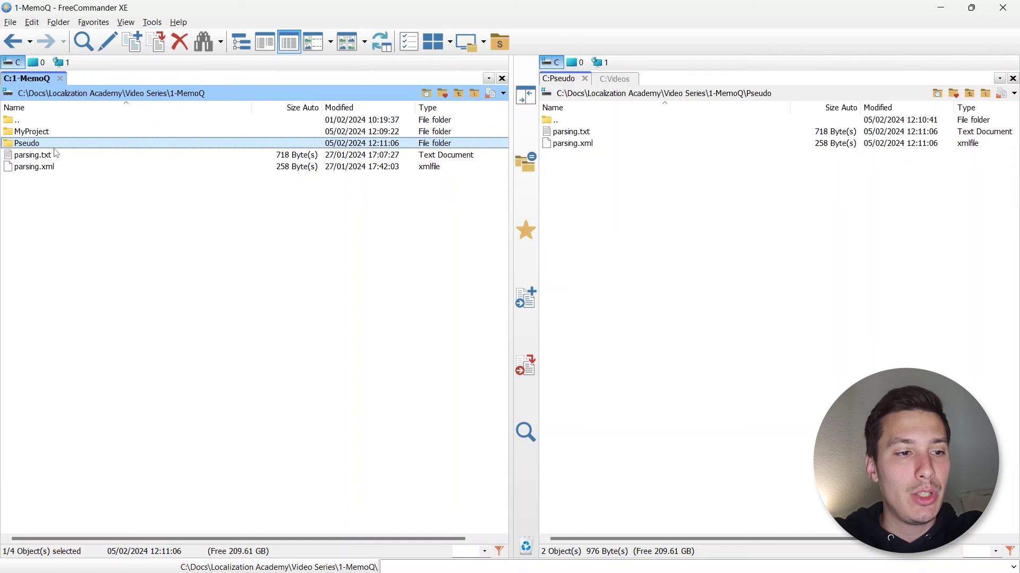
drag(52, 186, 42, 155)
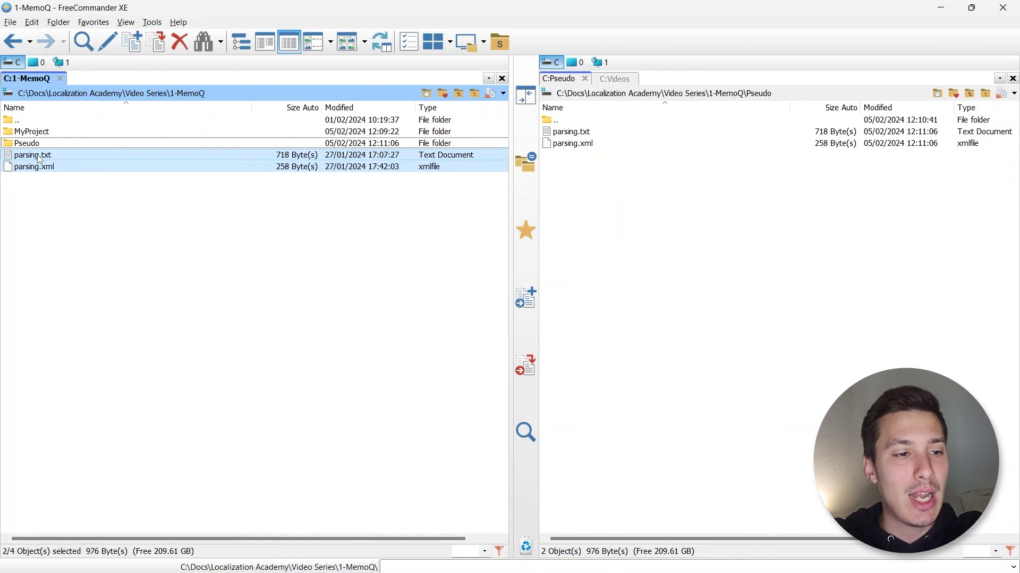
click(589, 137)
shift+click(590, 144)
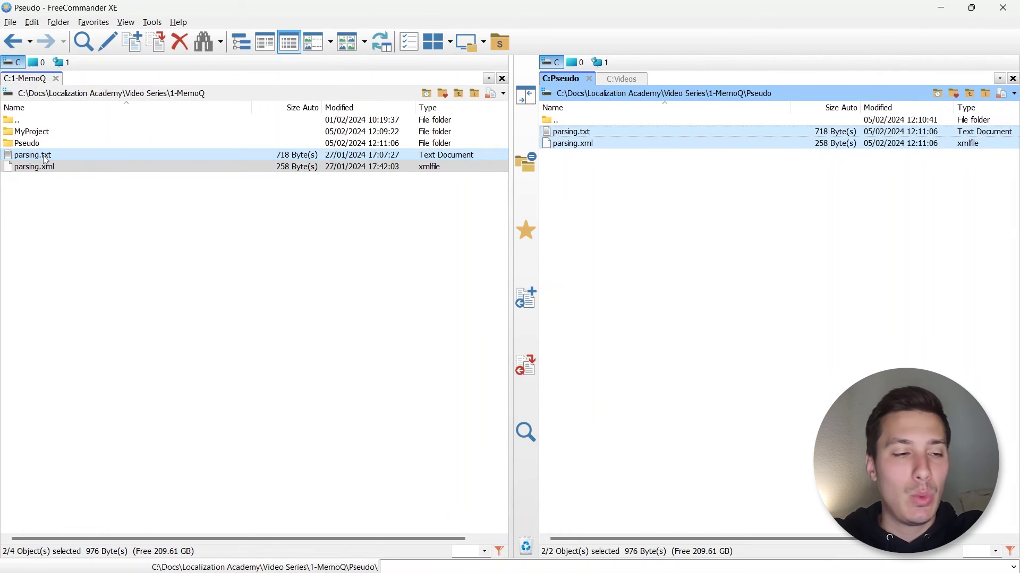
right_click(42, 159)
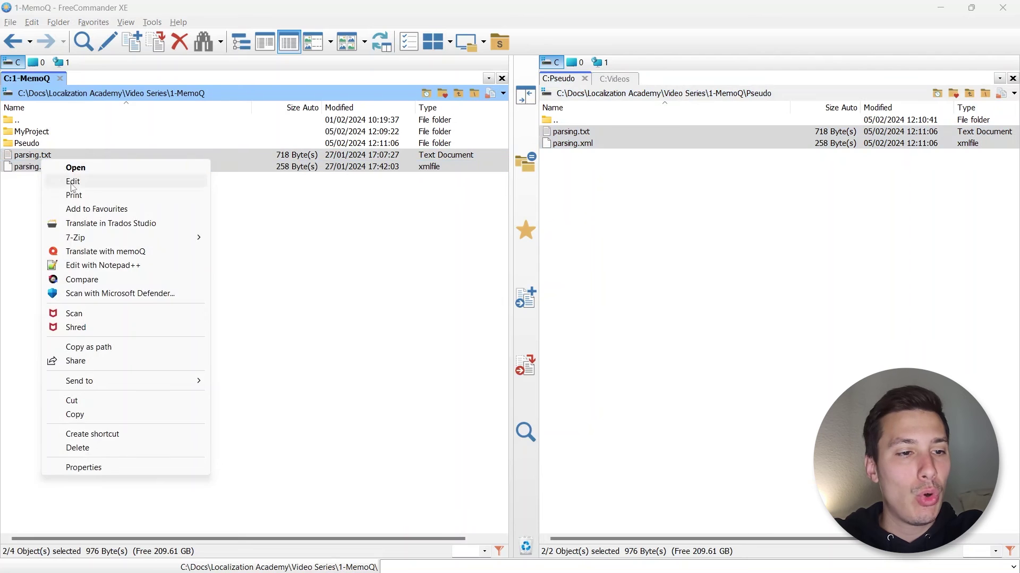
click(103, 265)
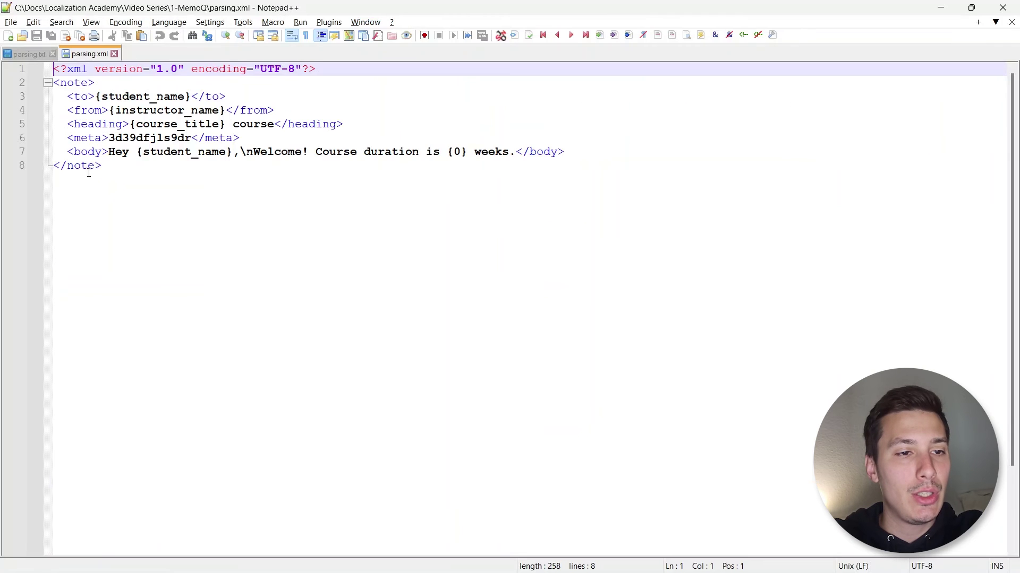
Step: Open the two pseudo-translated parsing files from the Pseudo folder in Notepad++ as well
click(33, 55)
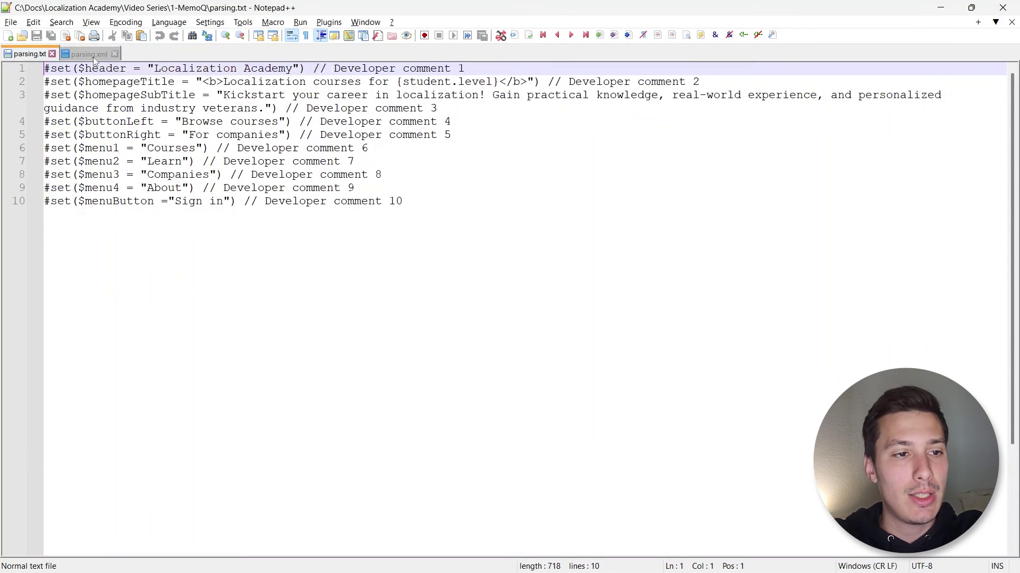
click(94, 57)
key(alt+Tab)
drag(619, 176, 582, 137)
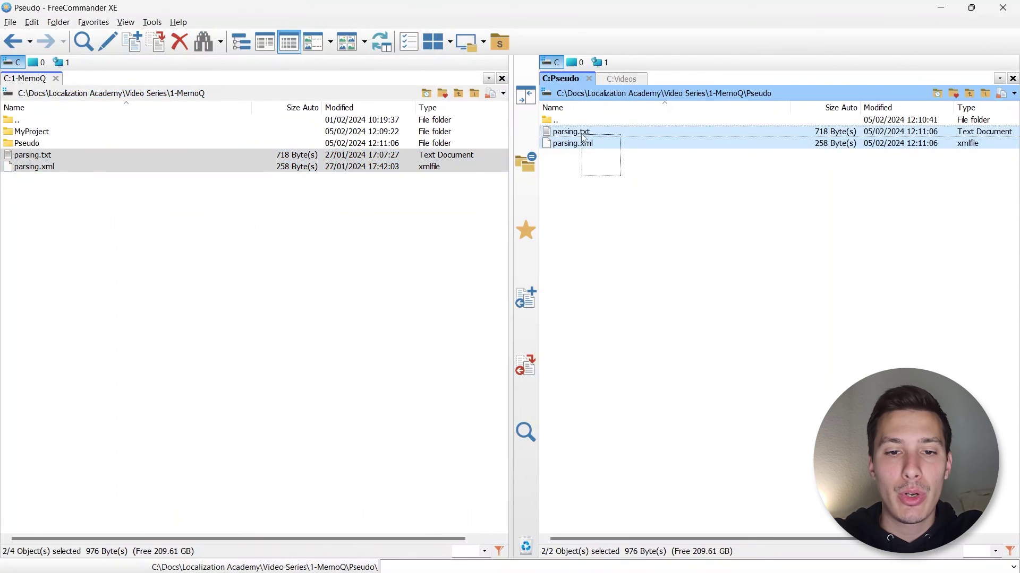
right_click(582, 136)
click(617, 237)
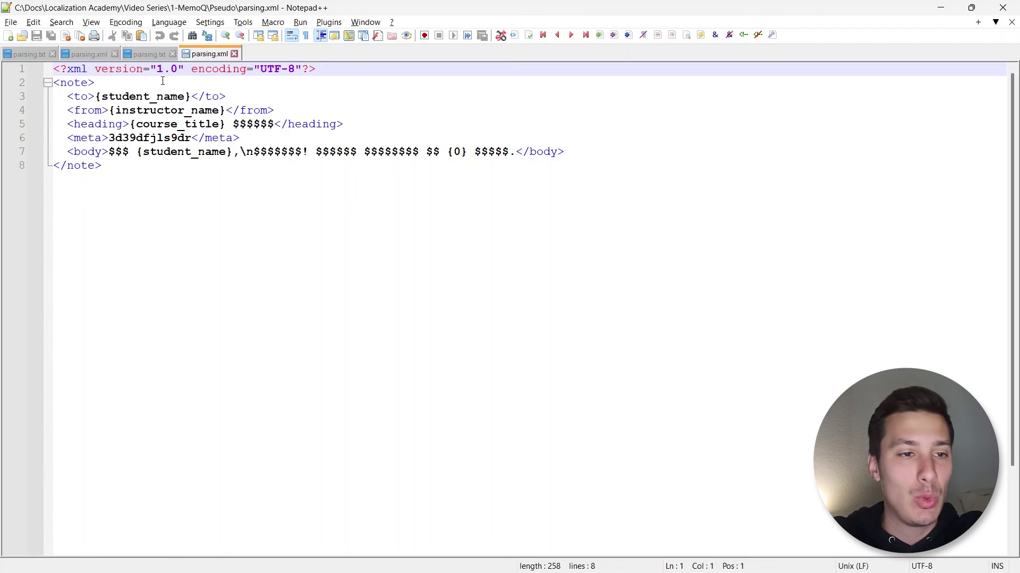
Step: Place the pseudo parsing.txt beside the original and compare the $header, $homepageTitle, $homepageSubTitle lines
drag(147, 56, 79, 56)
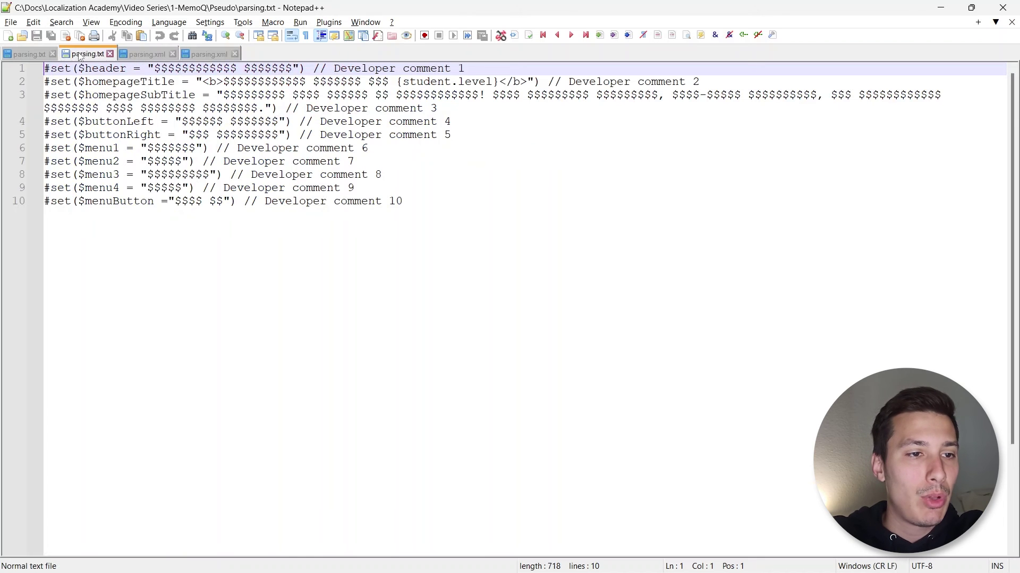
click(24, 59)
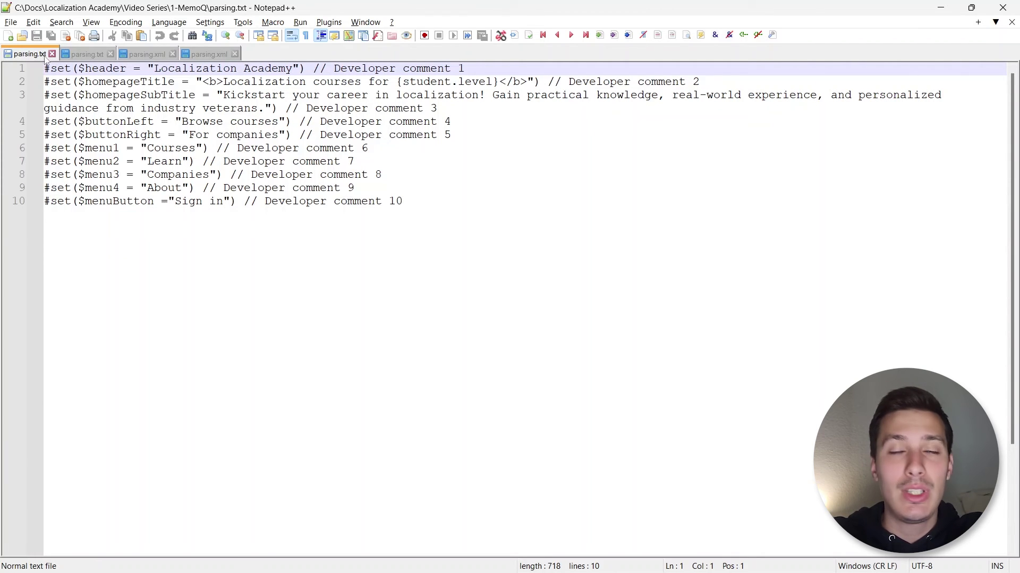
click(83, 54)
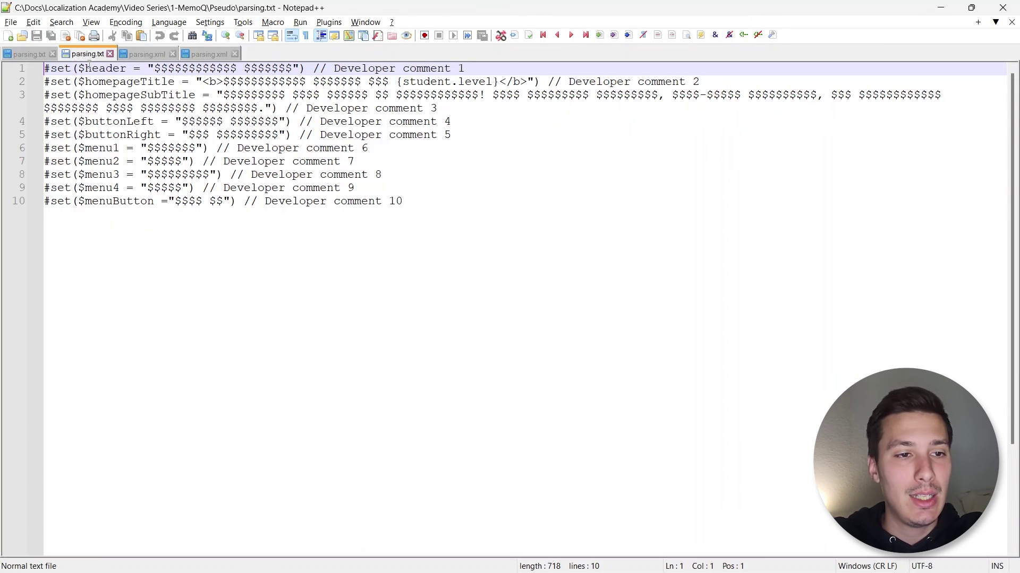
drag(126, 68, 44, 68)
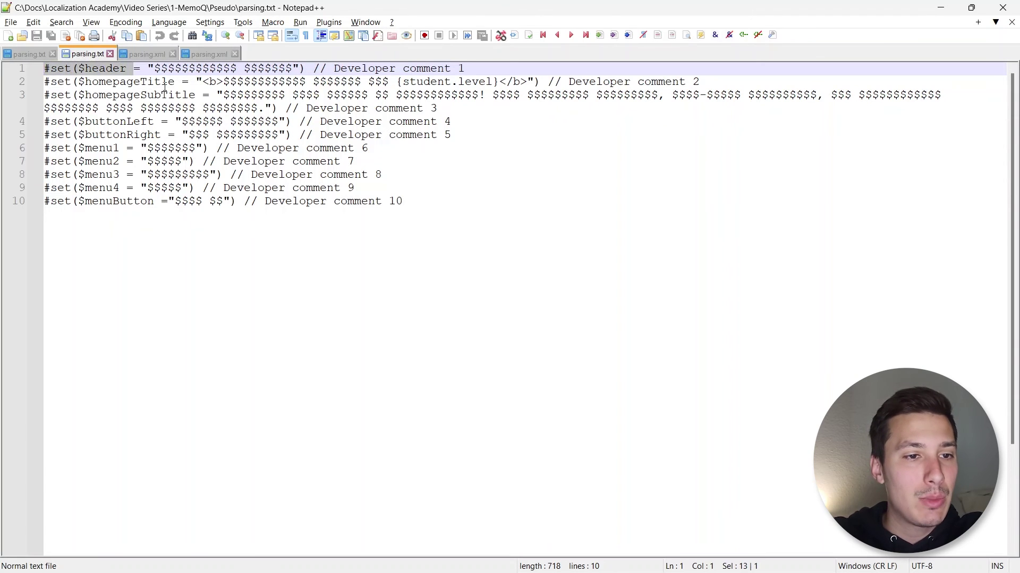
drag(175, 82, 44, 81)
drag(195, 94, 44, 95)
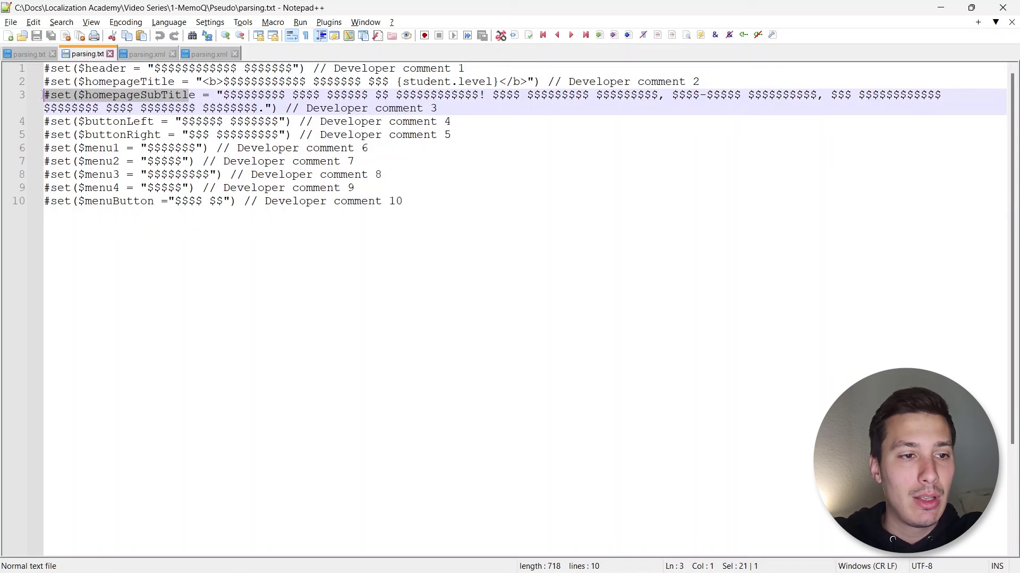
click(30, 54)
click(89, 55)
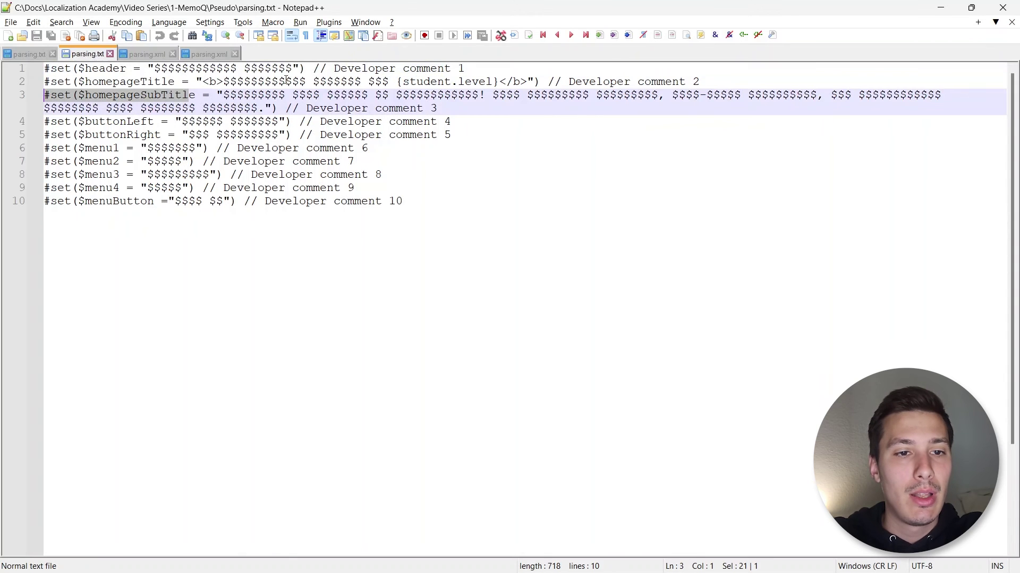
click(30, 54)
Step: Highlight the unchanged developer comment and {student.level} placeholder against the $-replaced text
drag(472, 65, 365, 68)
click(88, 55)
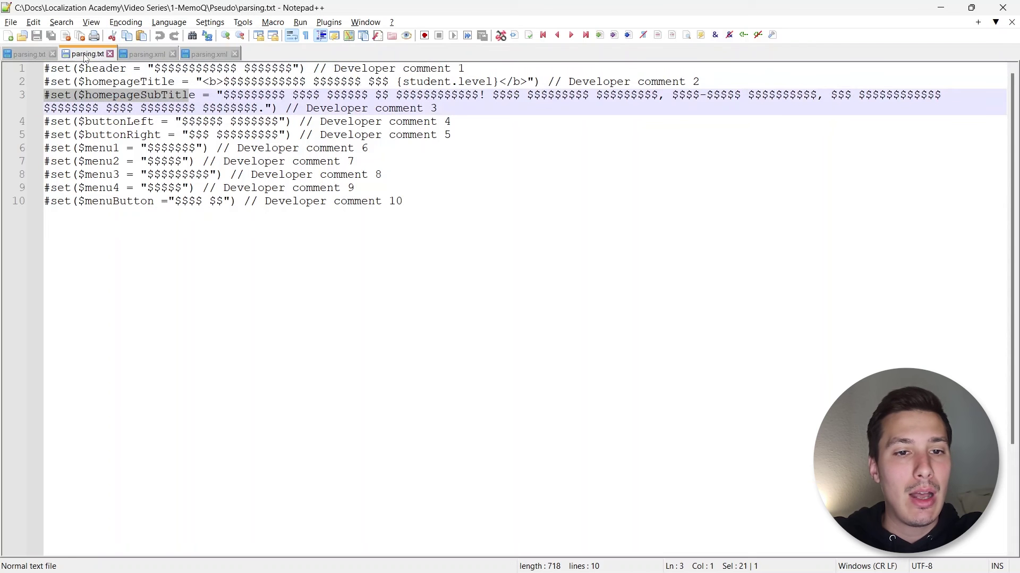
drag(341, 67, 496, 72)
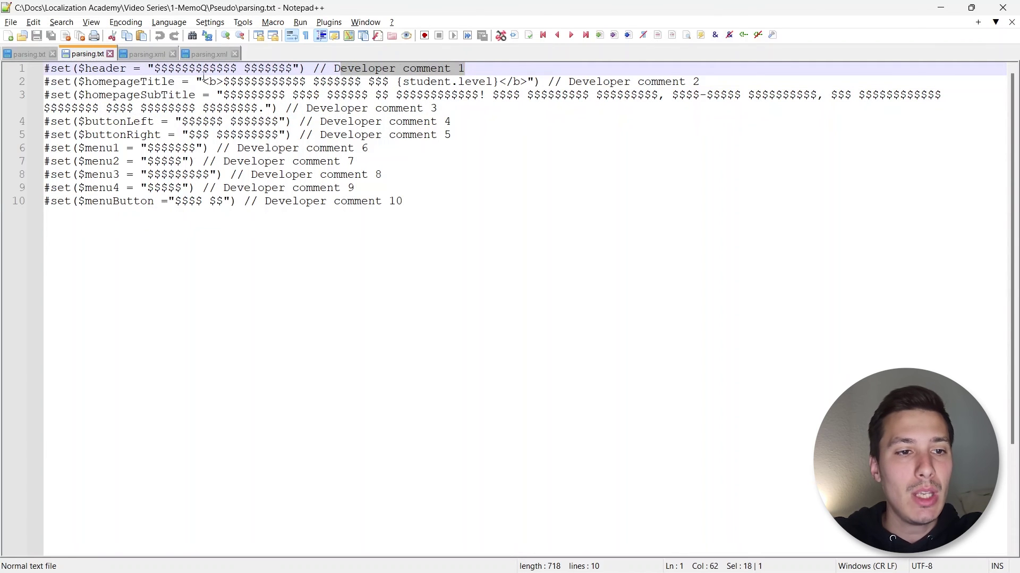
click(155, 68)
drag(155, 68, 295, 70)
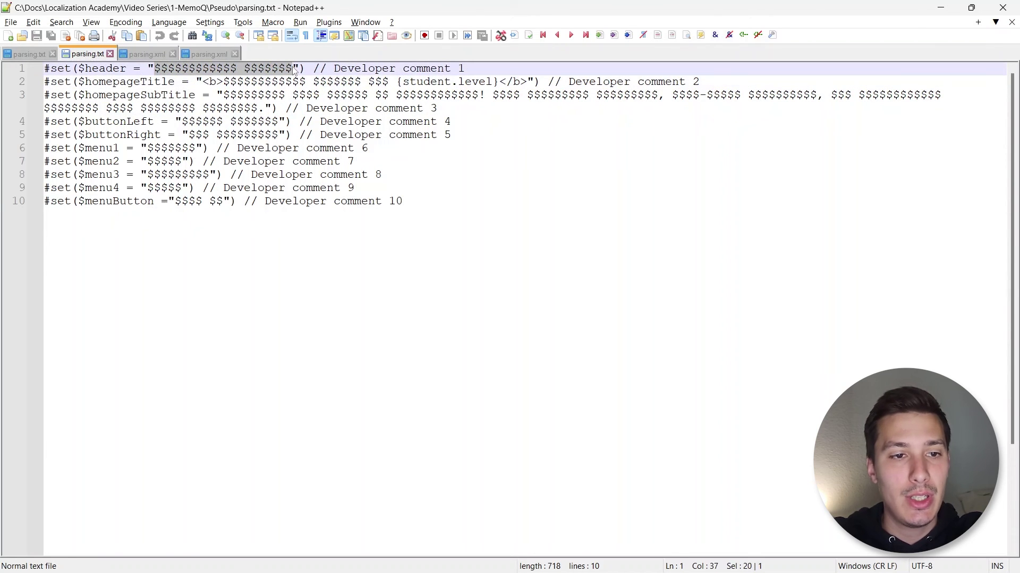
drag(223, 81, 500, 82)
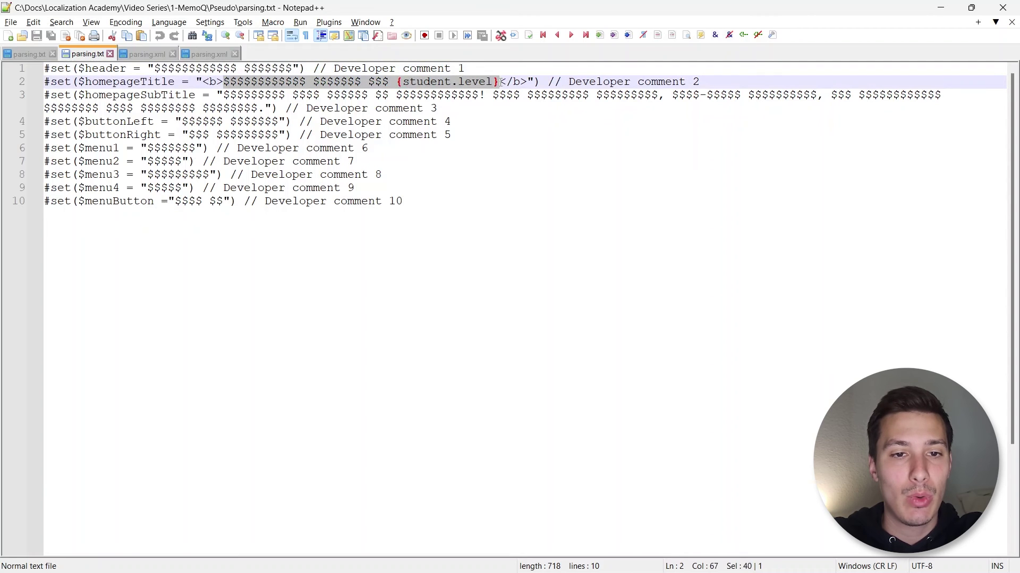
click(437, 82)
drag(399, 81, 501, 80)
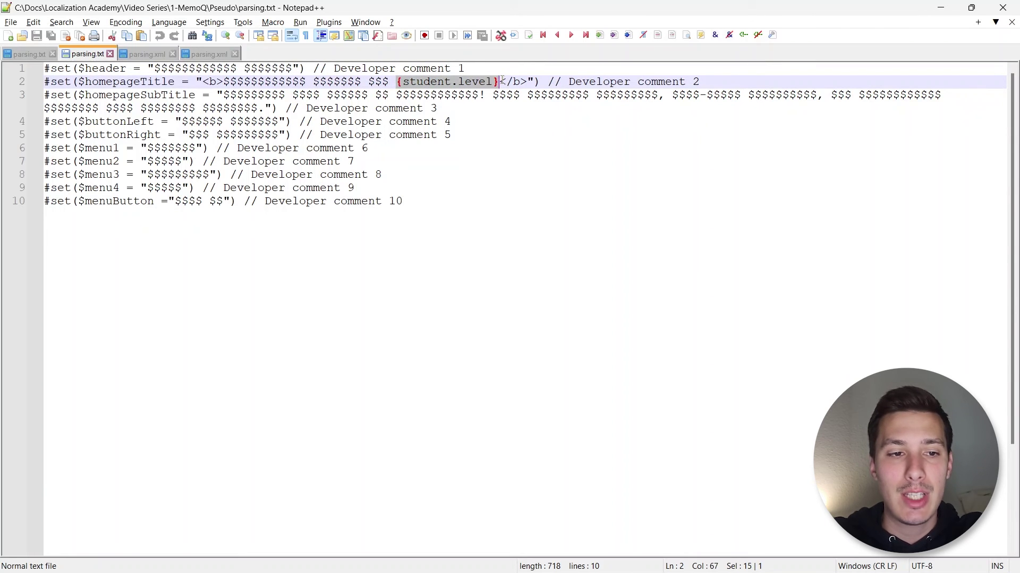
click(262, 126)
drag(180, 122, 277, 122)
click(248, 137)
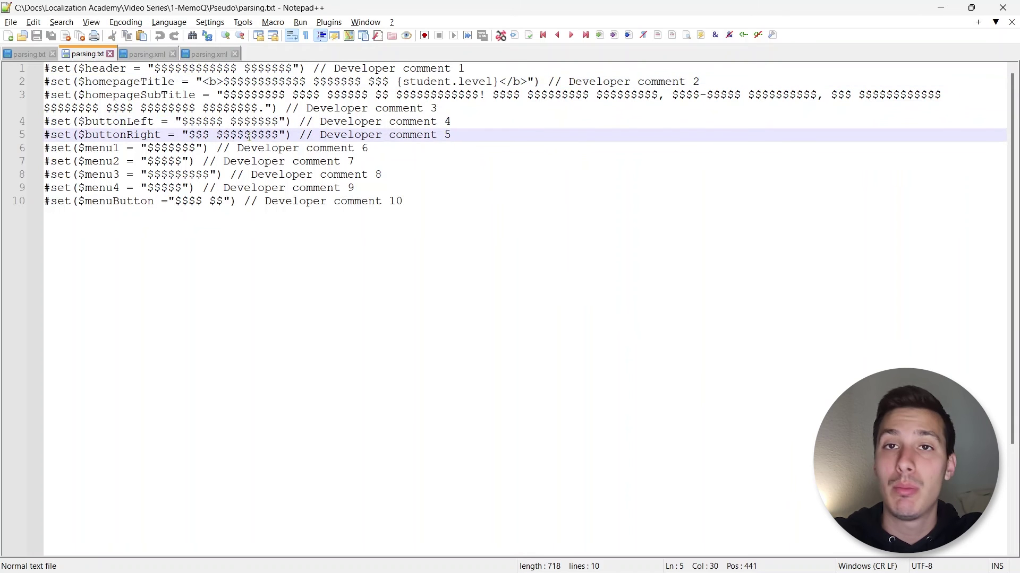
Step: Alternate between the original and pseudo-translated parsing.xml to compare them
click(146, 54)
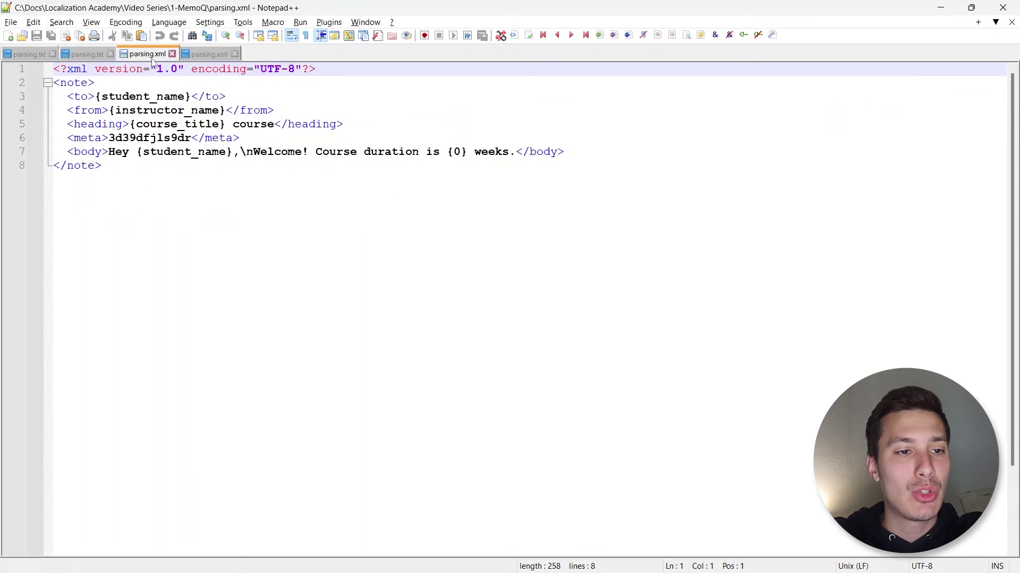
click(212, 55)
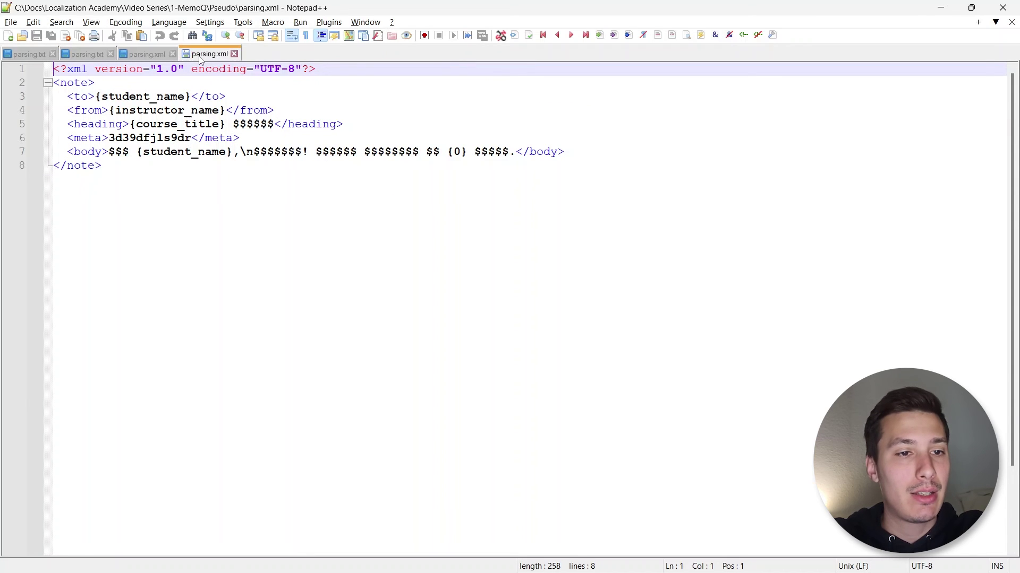
click(153, 55)
click(201, 55)
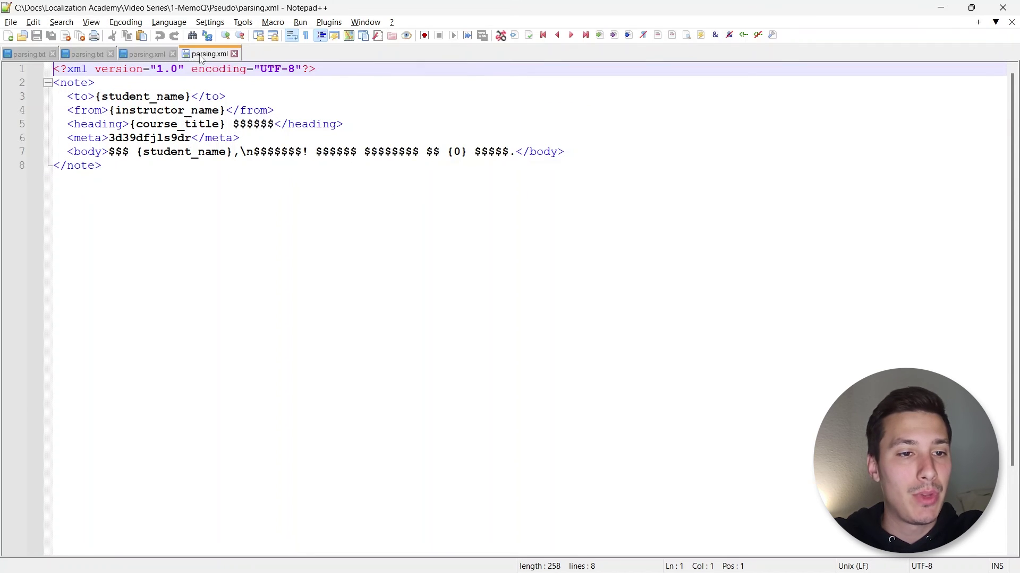
click(146, 55)
click(202, 55)
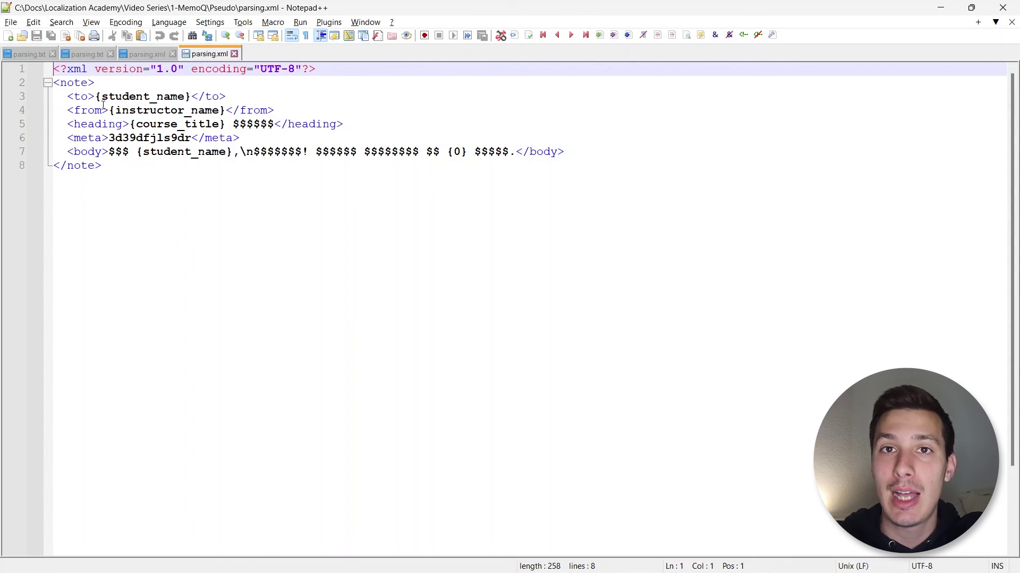
Step: Mark the untouched {student_name}, instructor_name and meta value placeholders in the pseudo file
drag(97, 97, 191, 99)
click(121, 112)
drag(121, 111, 215, 114)
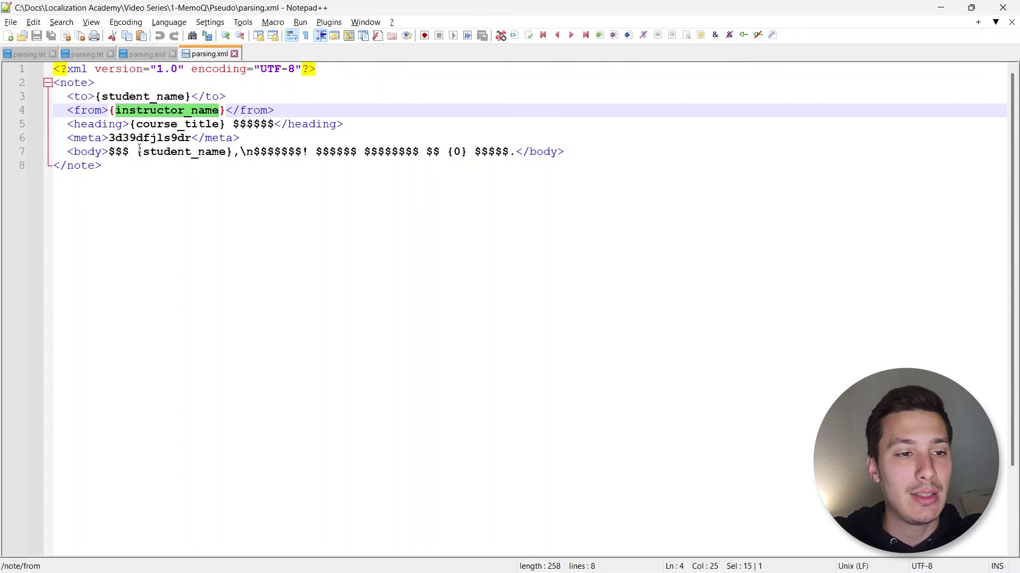
drag(109, 138, 192, 139)
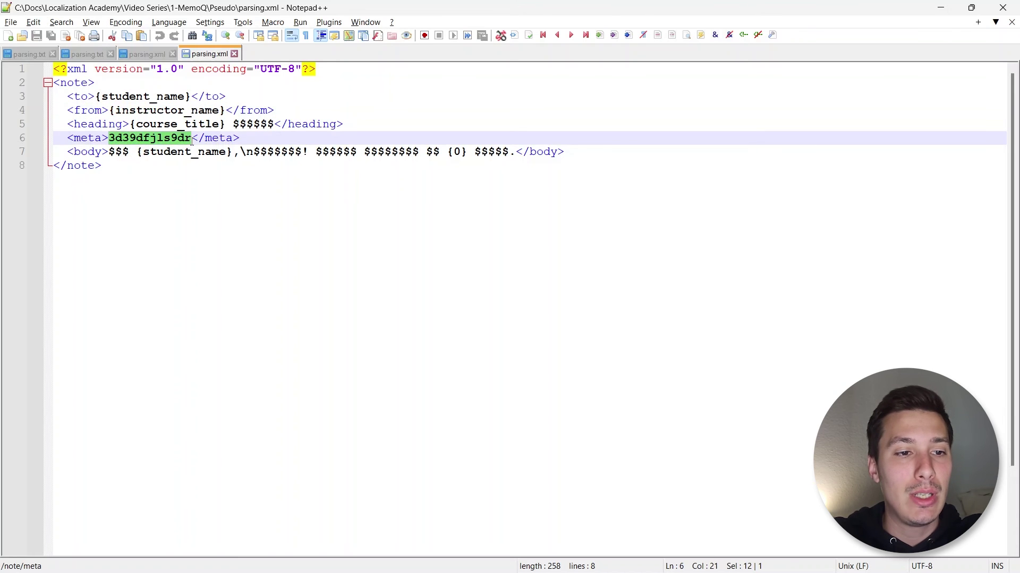
click(146, 139)
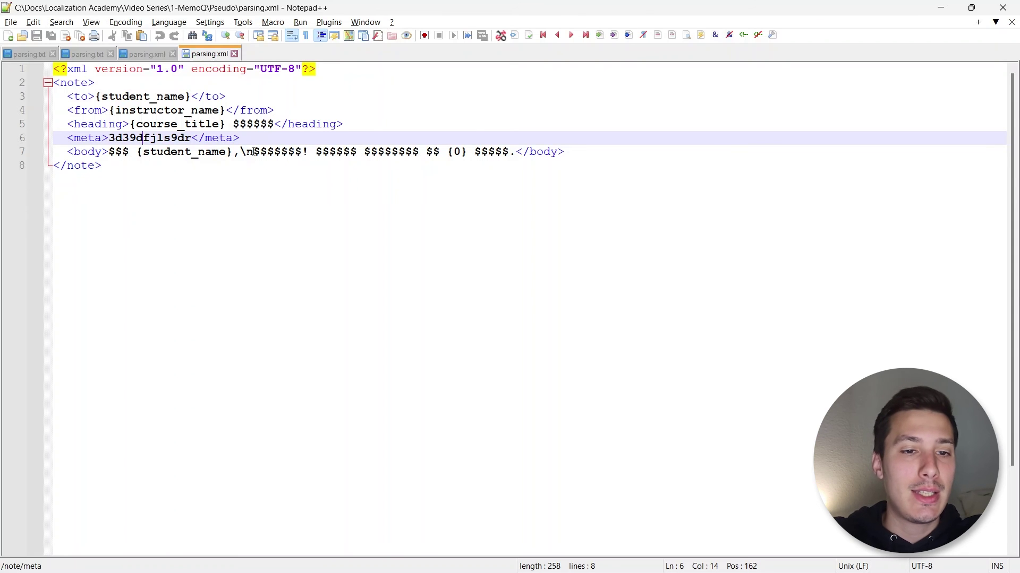
Step: Mark line 7's $-replaced body text and recheck student_name against the original
drag(260, 152, 56, 138)
right_click(440, 152)
click(436, 151)
click(148, 54)
click(210, 54)
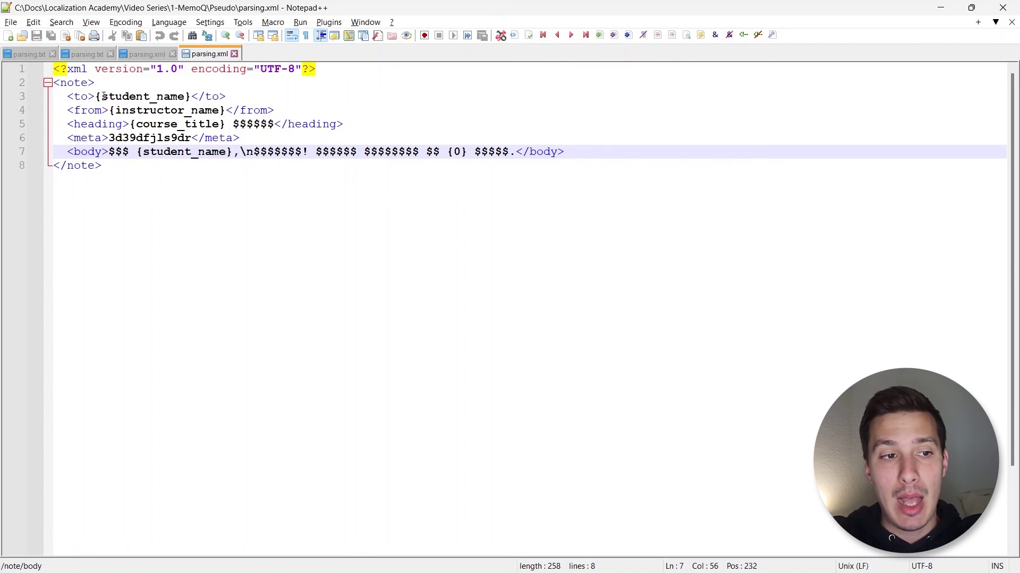
drag(102, 96, 185, 96)
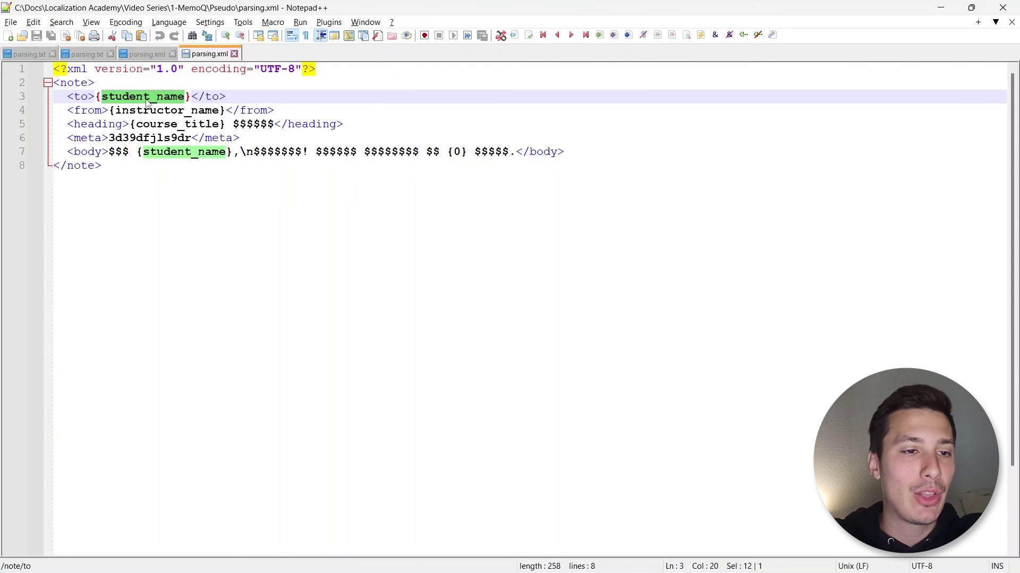
click(151, 97)
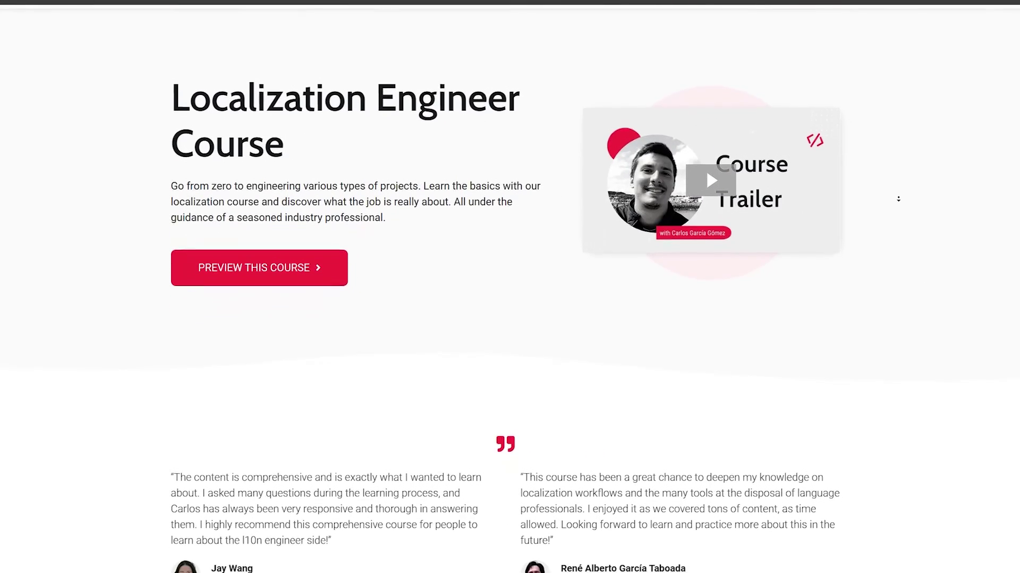
Step: Go to the Localization Engineer Course preview sign-up and start entering an e-mail address
scroll(898, 199, down, 3)
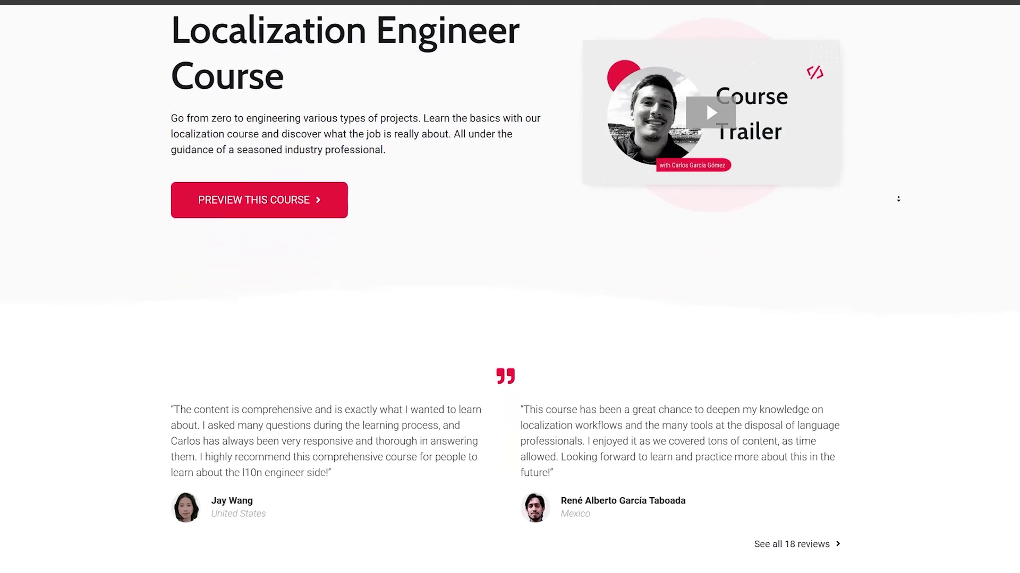
scroll(898, 198, down, 3)
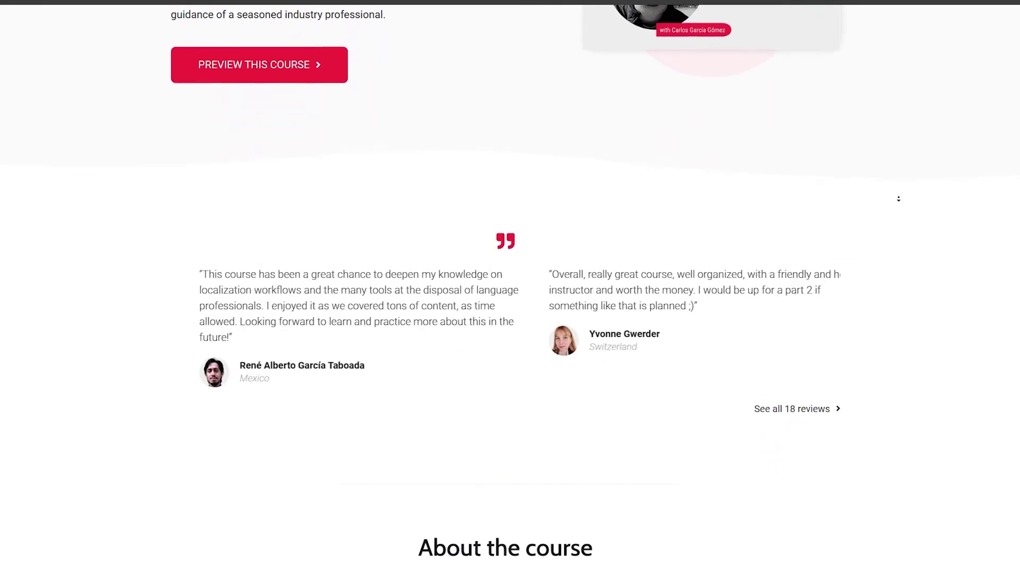
scroll(898, 198, down, 3)
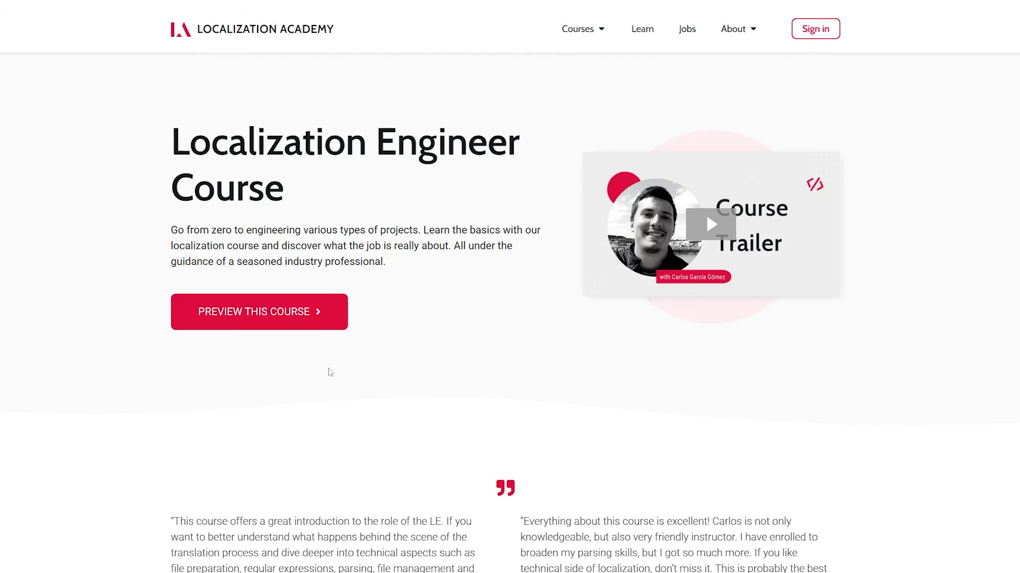
click(312, 311)
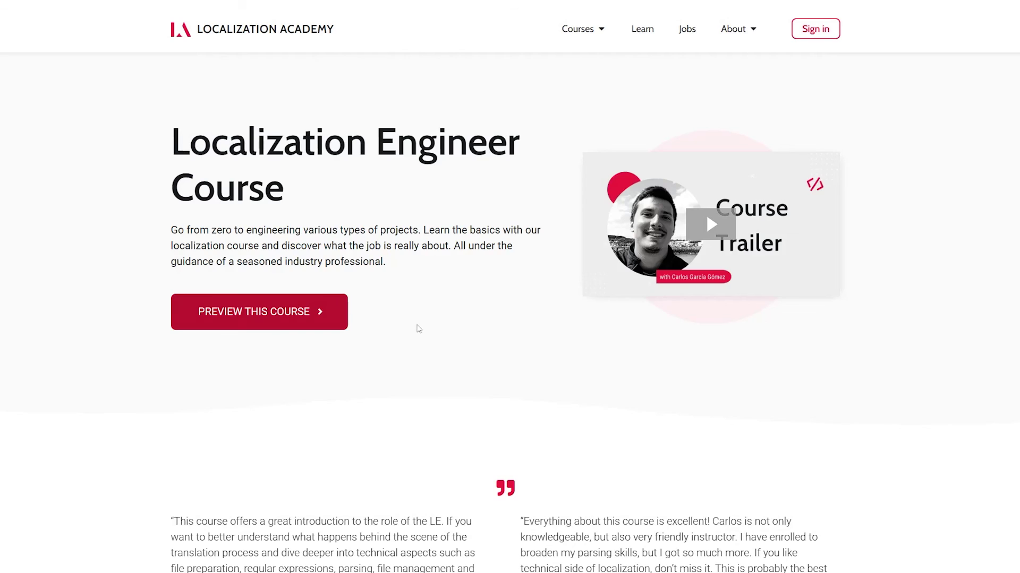
click(606, 179)
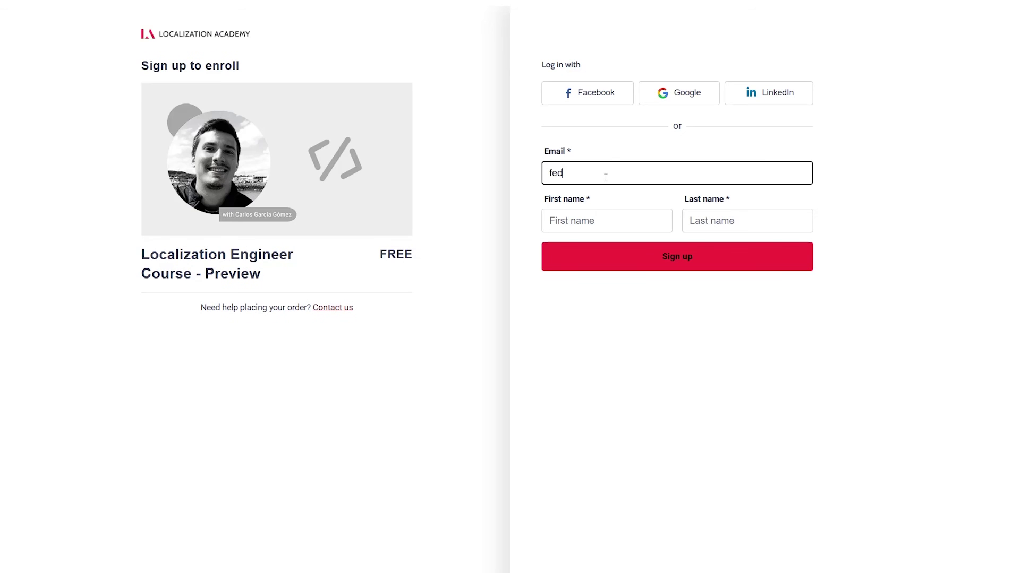
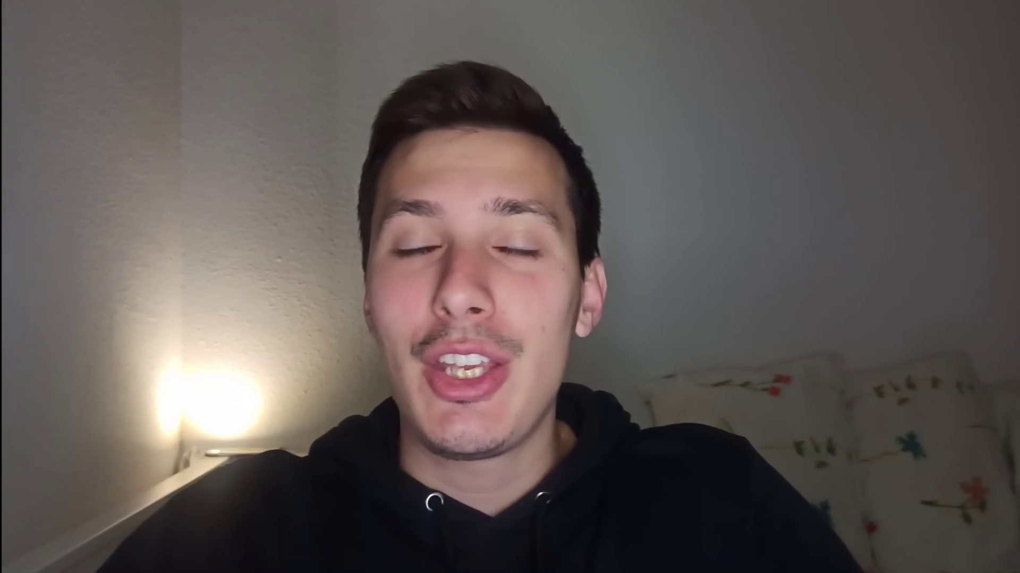